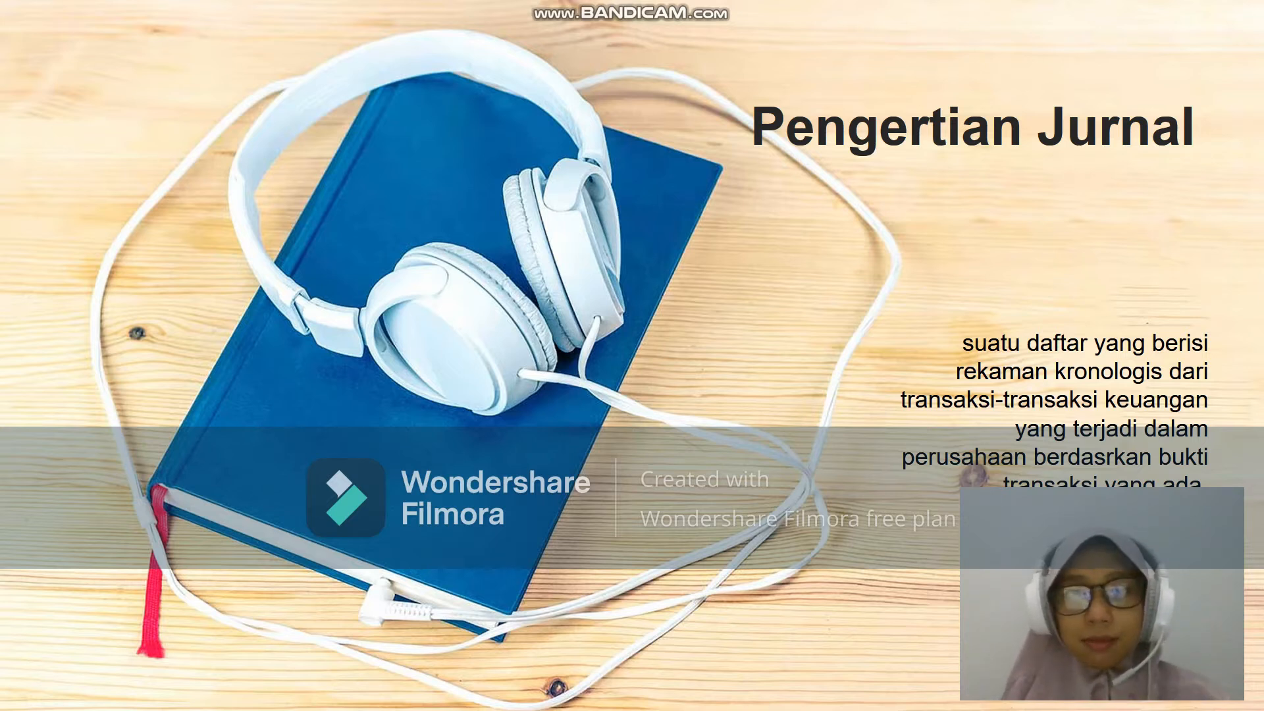
Advance the slideshow to the opening balance table with debit and credit columns, and end the presentation.
key("Right")
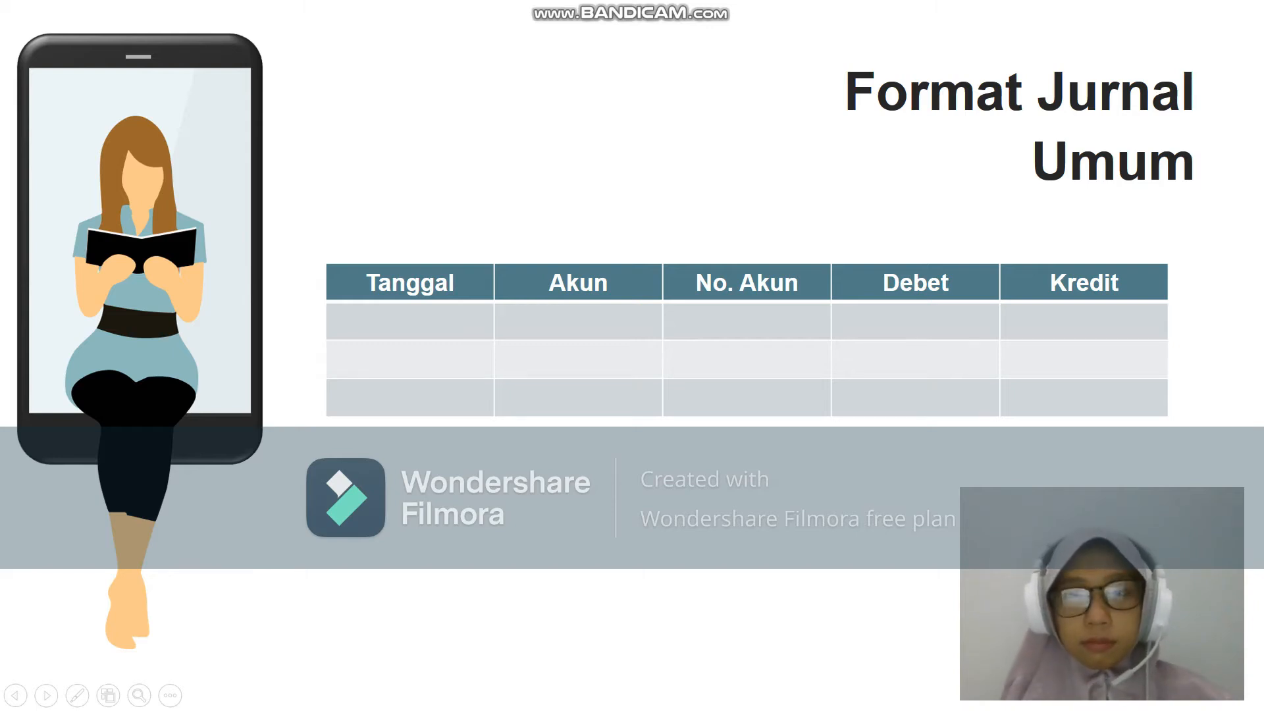
key("Right")
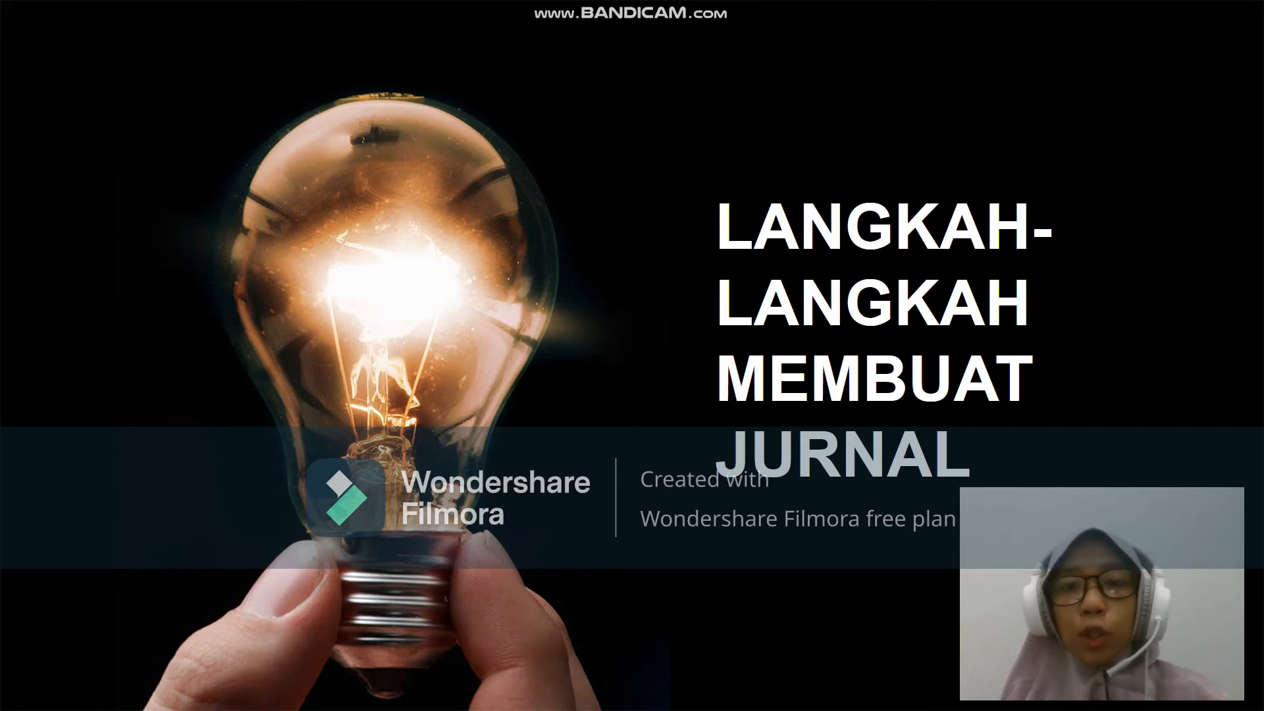
key("Right")
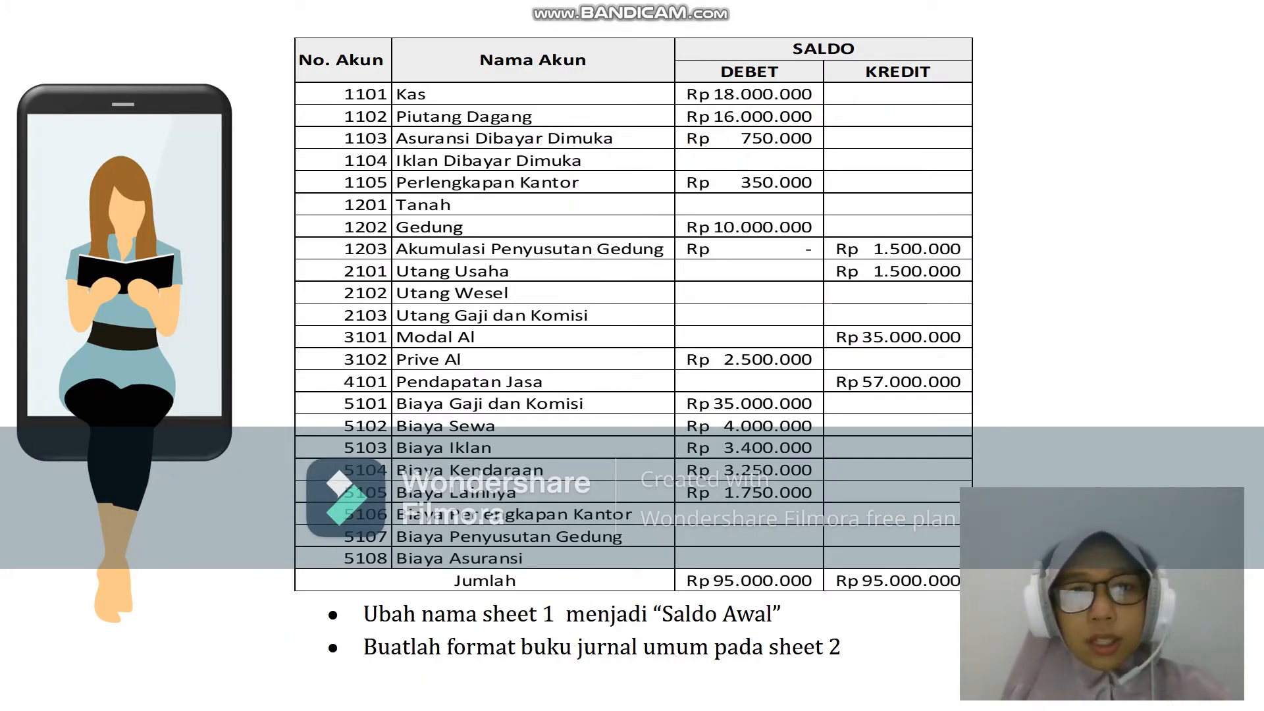
key("Escape")
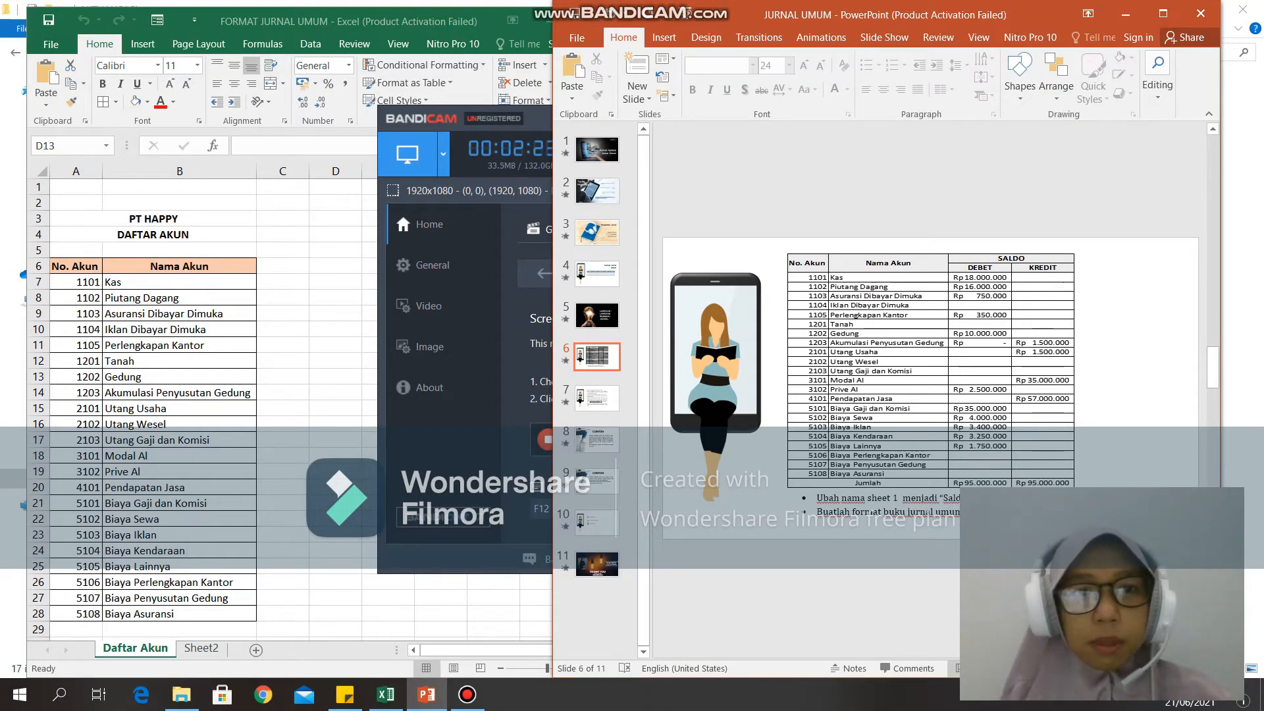
Switch to the FORMAT JURNAL UMUM workbook in Excel and copy the entire Daftar Akun sheet into Sheet2 starting at A1.
left_click(335, 377)
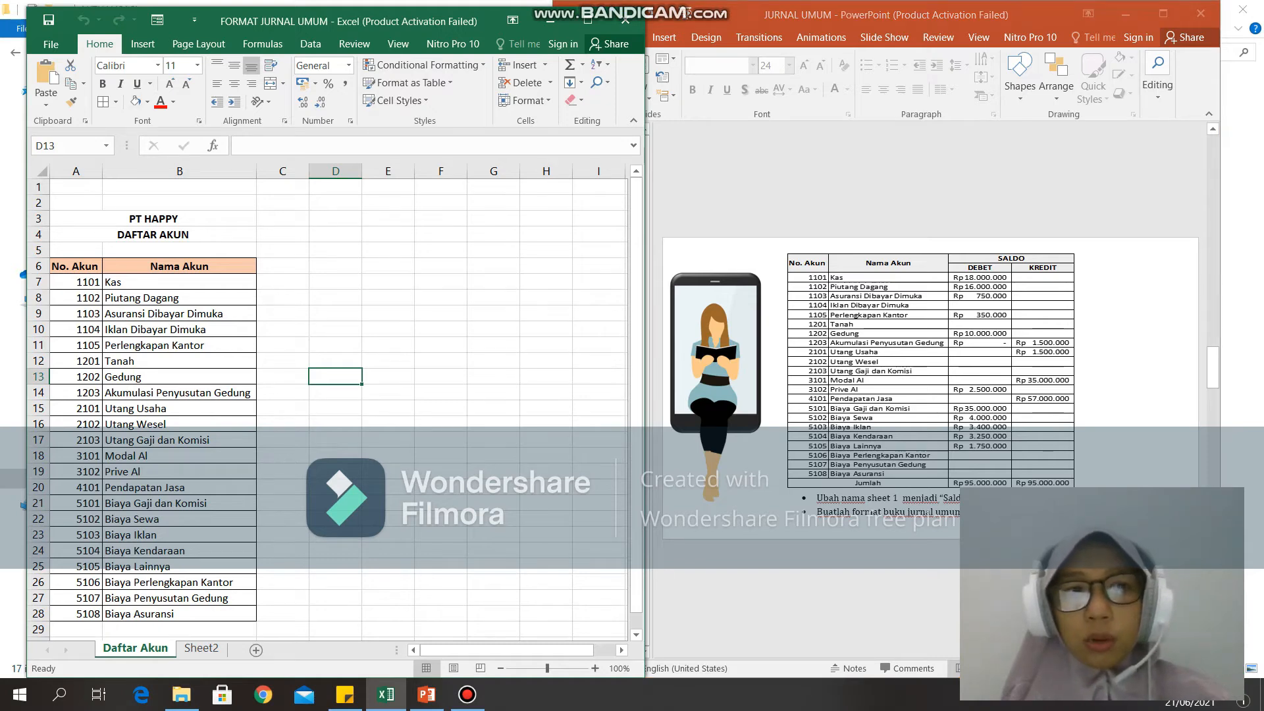
left_click_drag(390, 20, 386, 14)
left_click(175, 260)
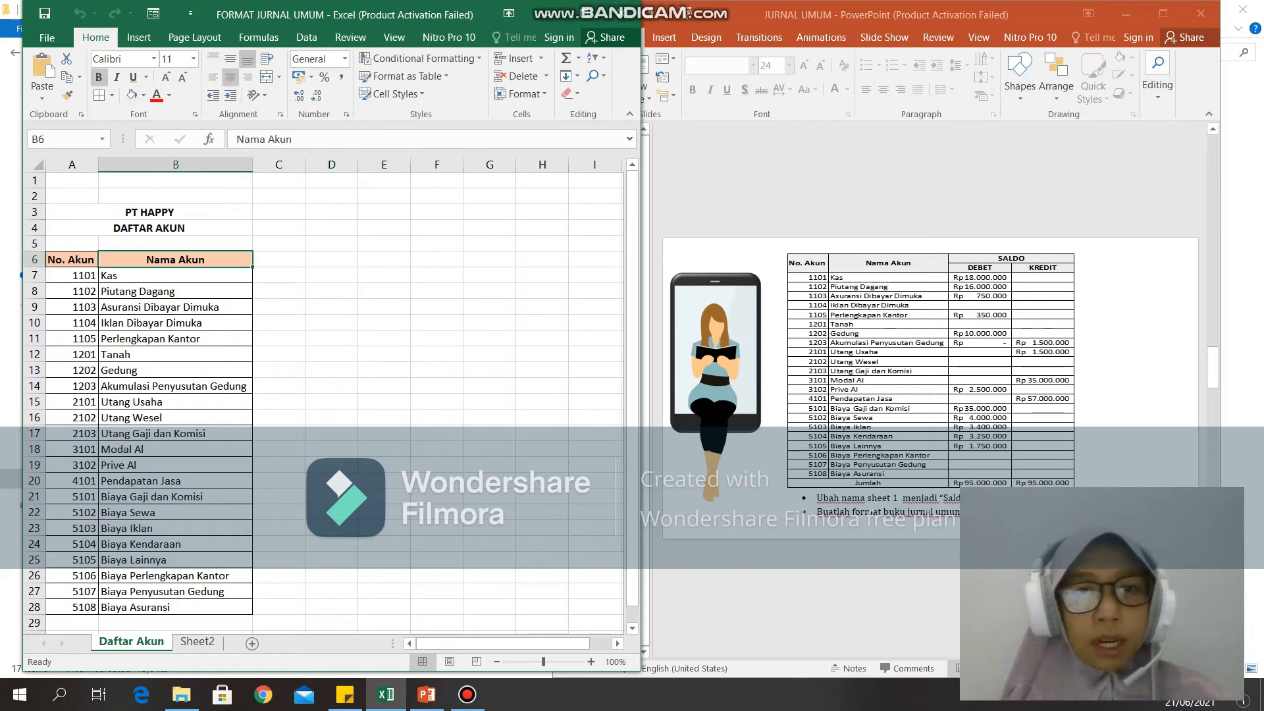
left_click_drag(632, 279, 632, 284)
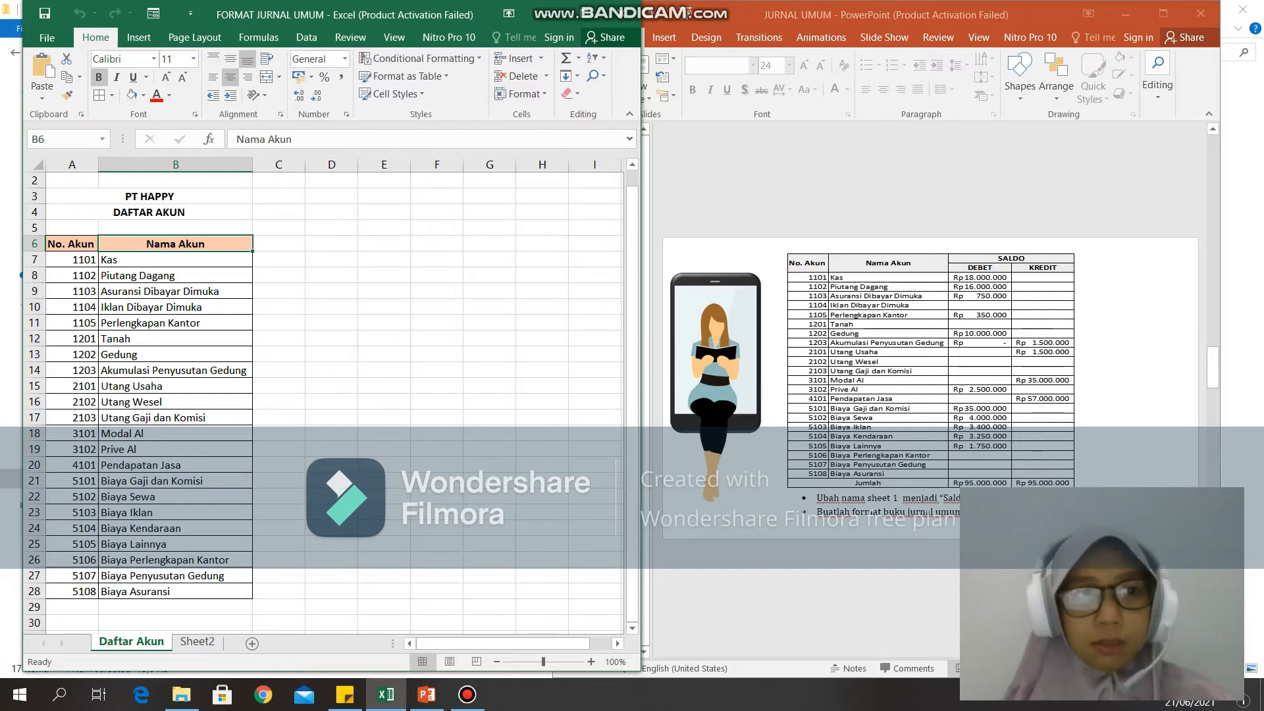
left_click(37, 165)
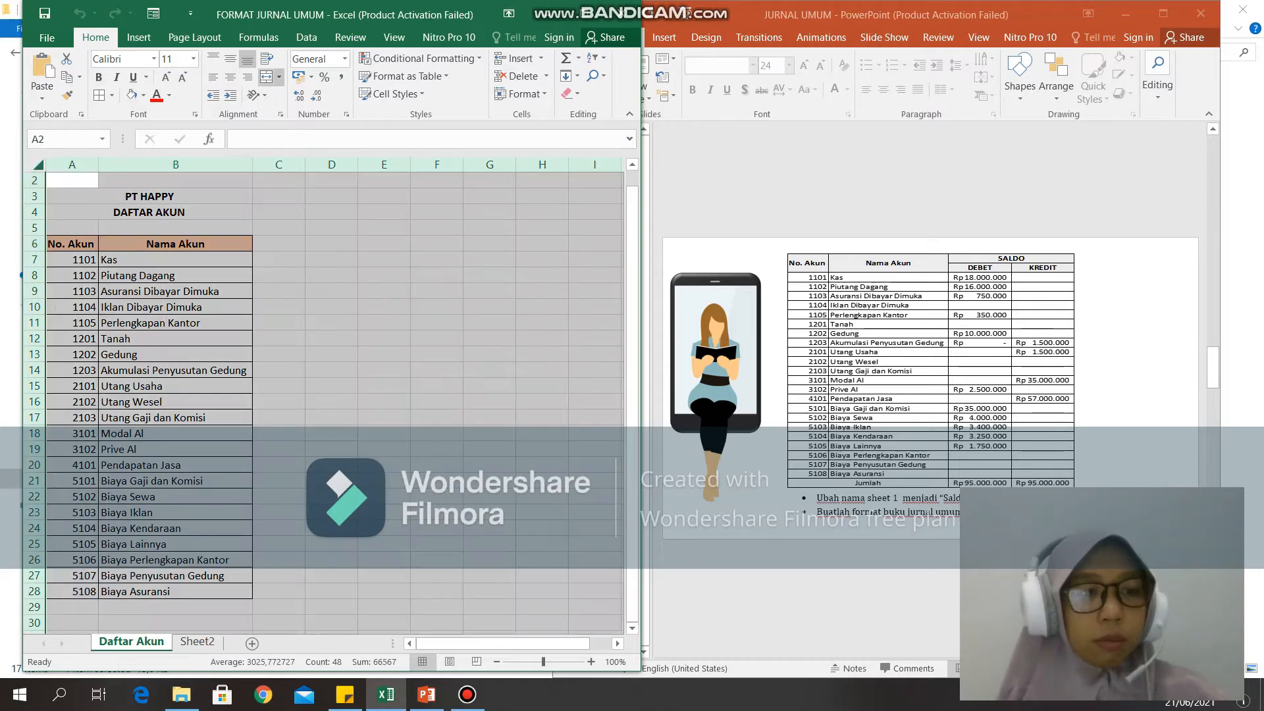
key("ctrl+c")
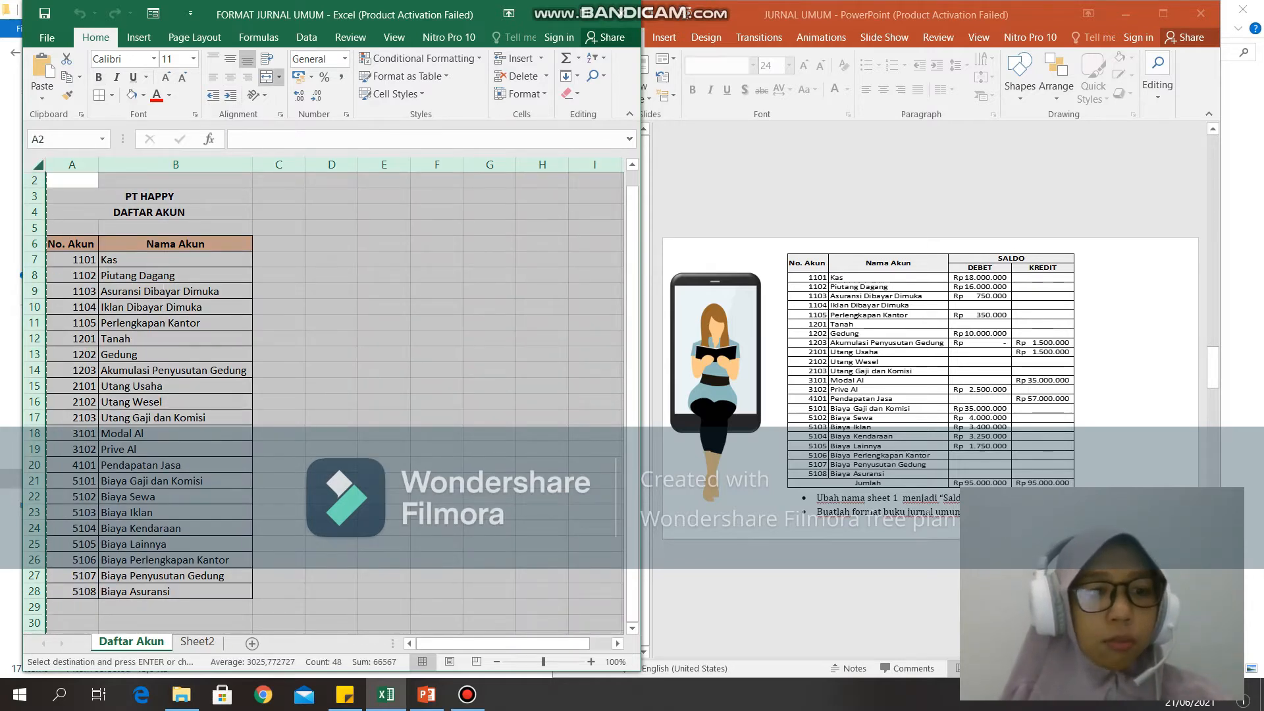
left_click(198, 641)
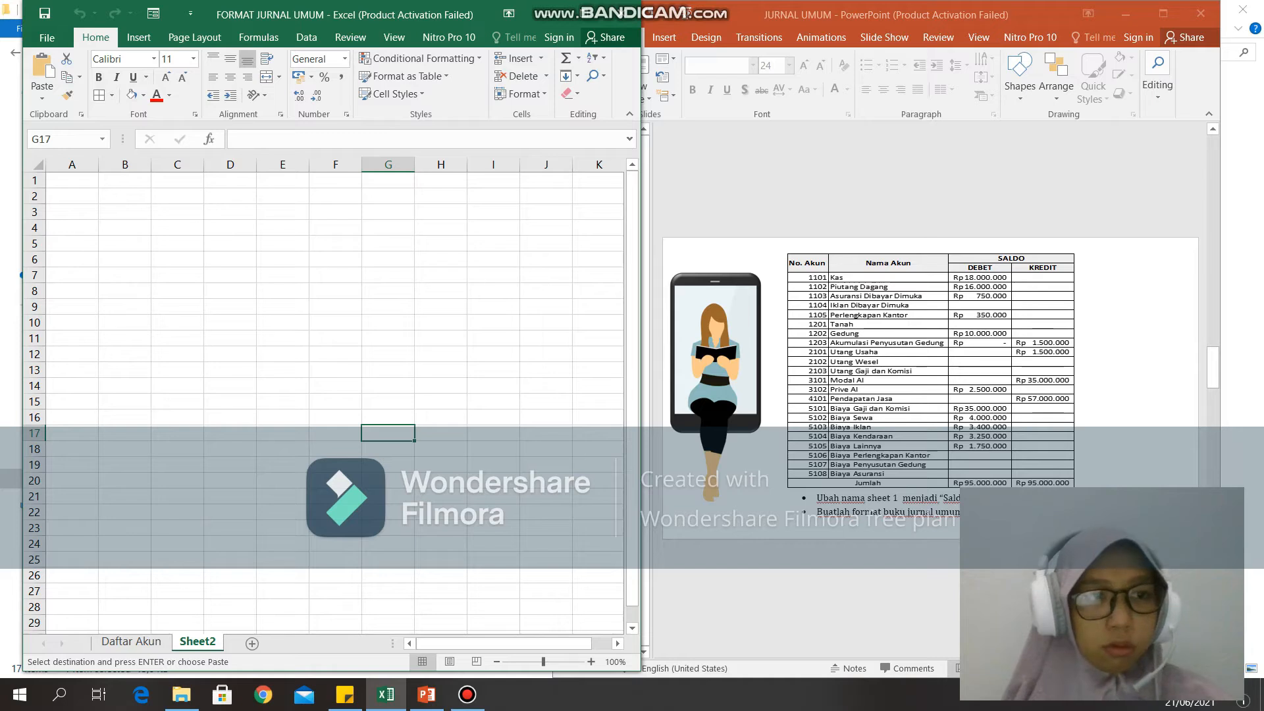
left_click(72, 180)
key("ctrl+v")
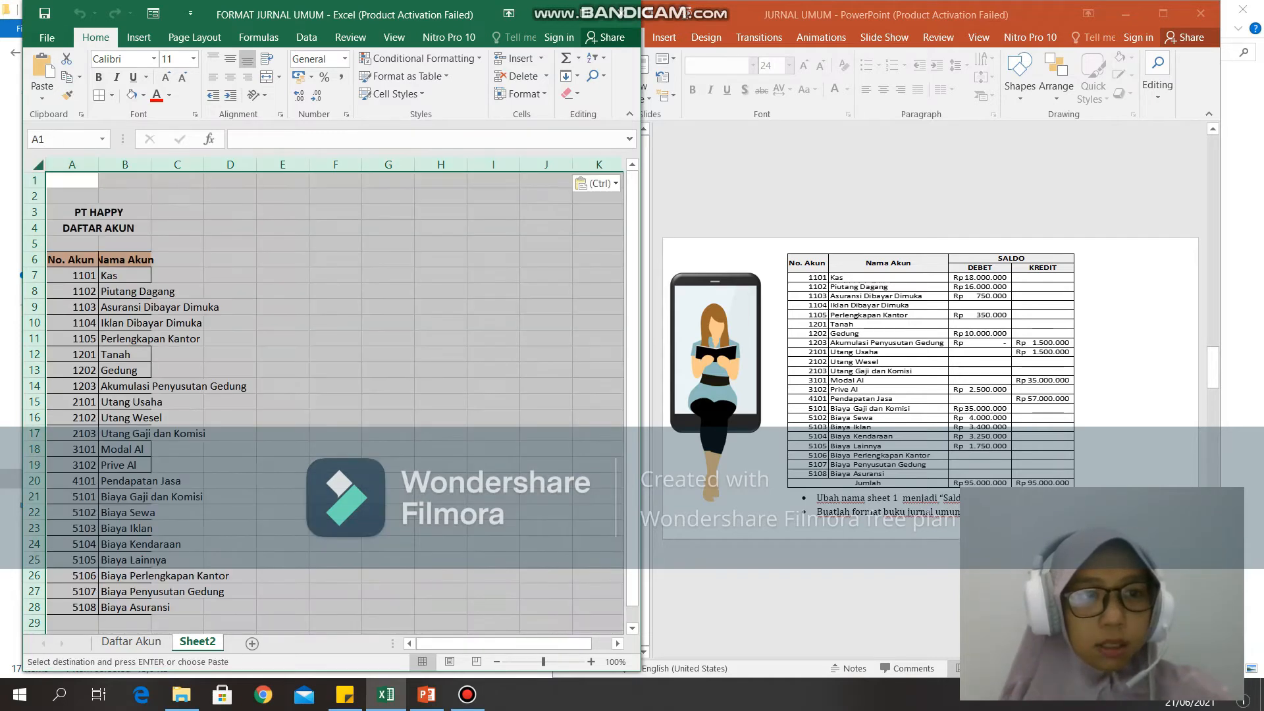
Add the column headings Debet in C6 and Kredit in D6 of Sheet2.
left_click(278, 260)
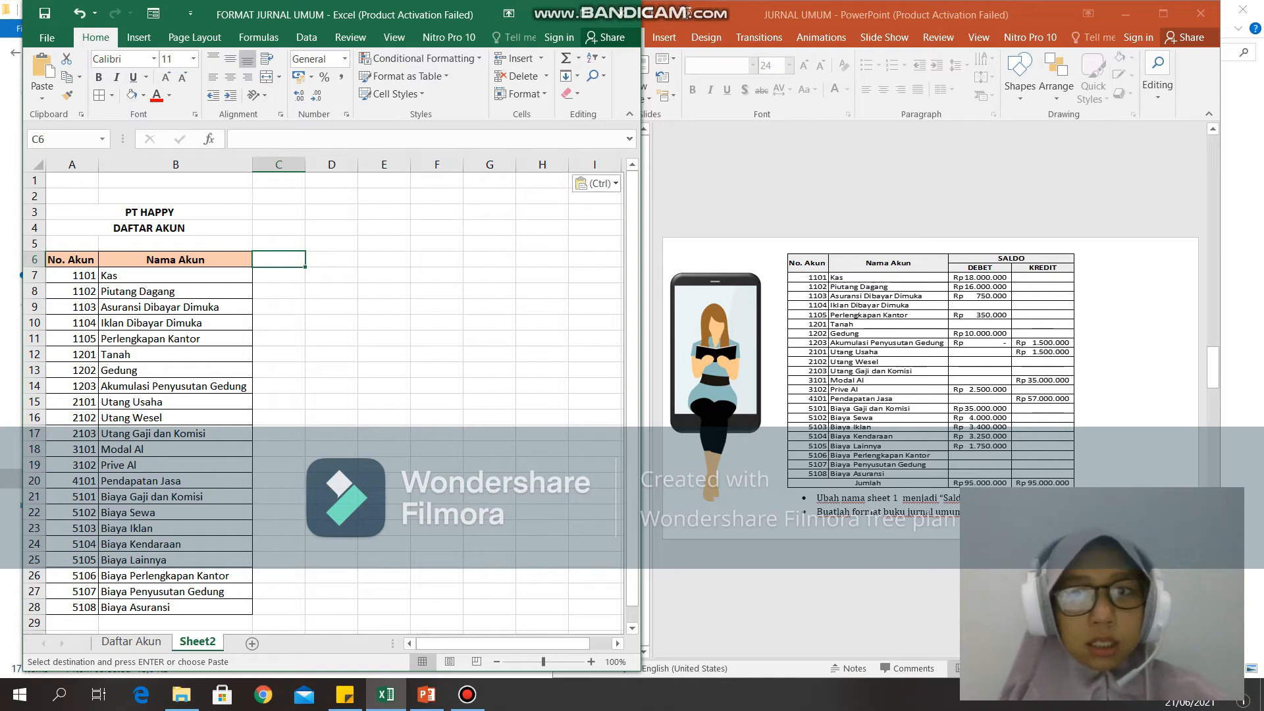
type("debet")
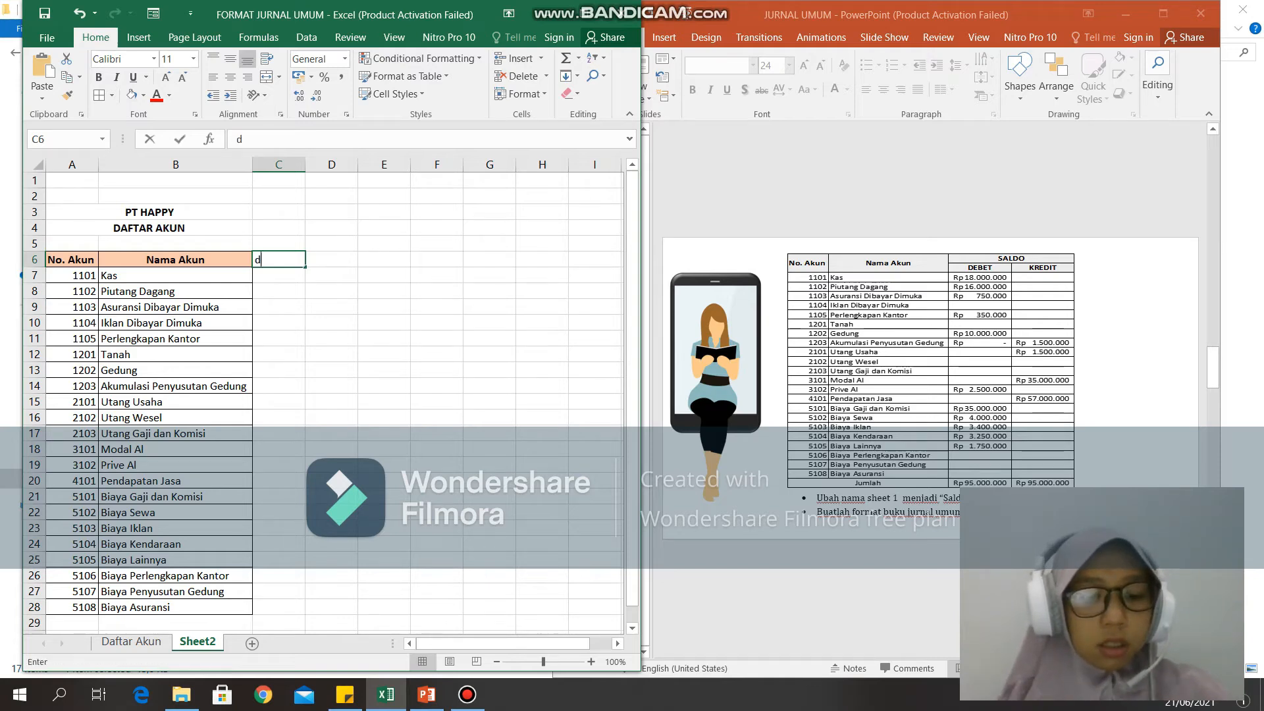
key("BackSpace")
key("BackSpace")
key("BackSpace")
key("BackSpace")
key("BackSpace")
type("debet")
key("BackSpace")
key("BackSpace")
key("BackSpace")
key("BackSpace")
key("BackSpace")
type("Debet")
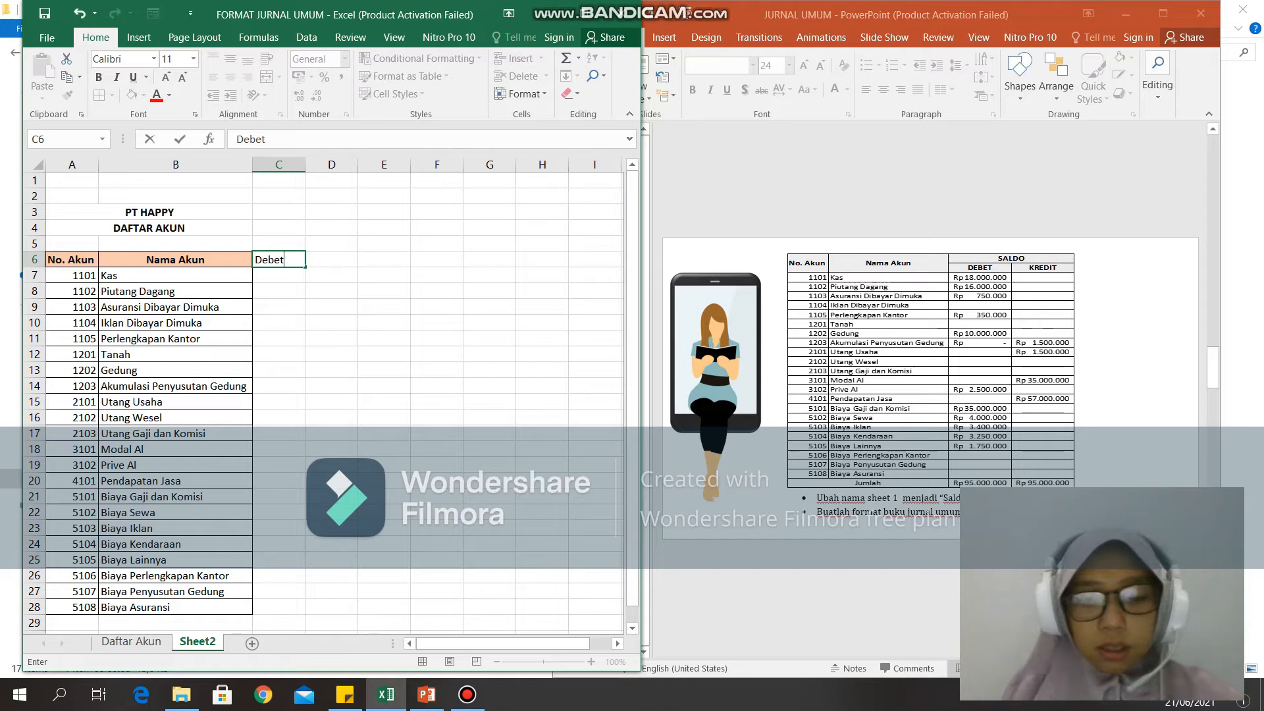
key("ctrl+Return")
key("Right")
type("Kredit")
key("Return")
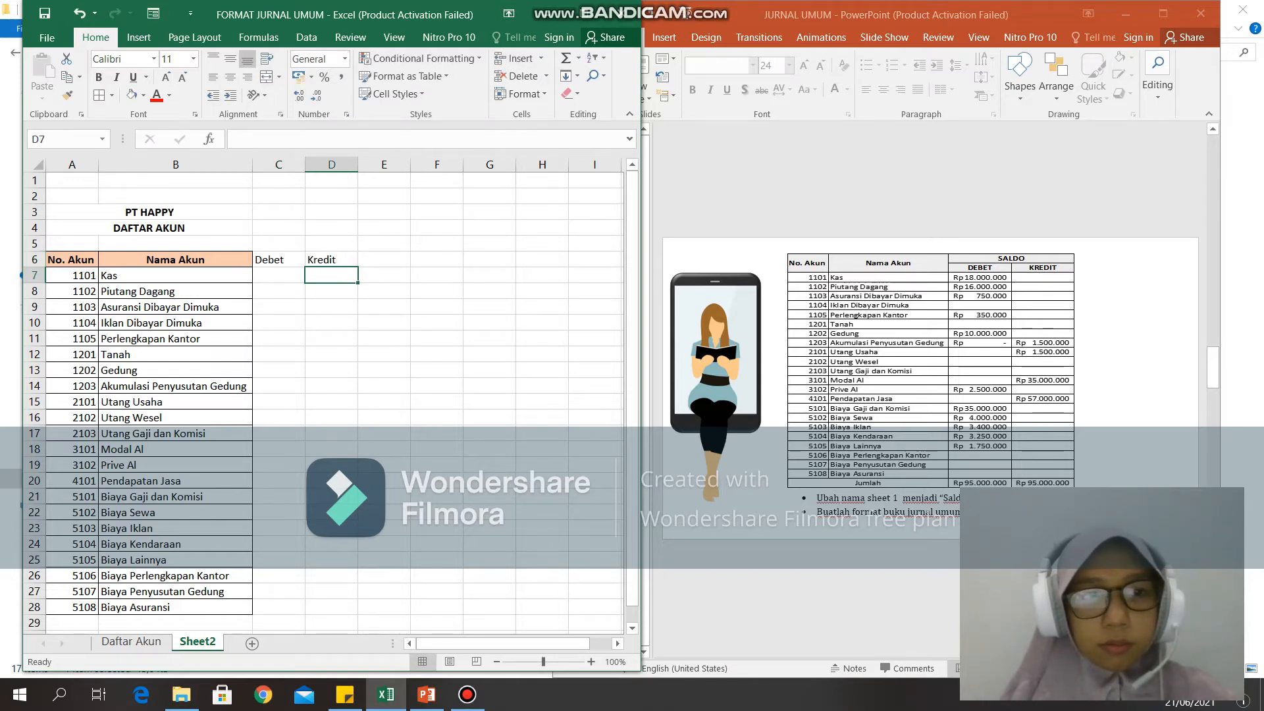
type("1800")
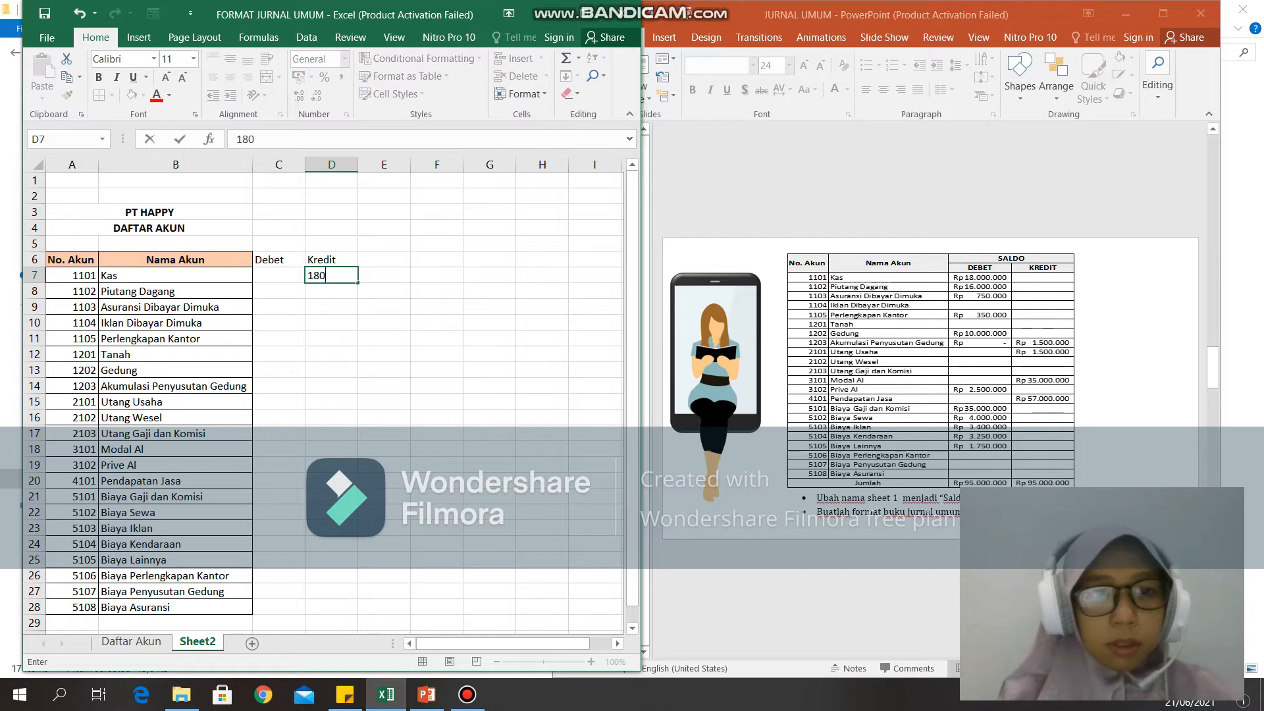
key("BackSpace")
key("BackSpace")
key("BackSpace")
key("BackSpace")
Enter debit balances of 18000000 for Kas, 16000000 for Piutang Dagang and 750000 for Asuransi Dibayar Dimuka.
key("Left")
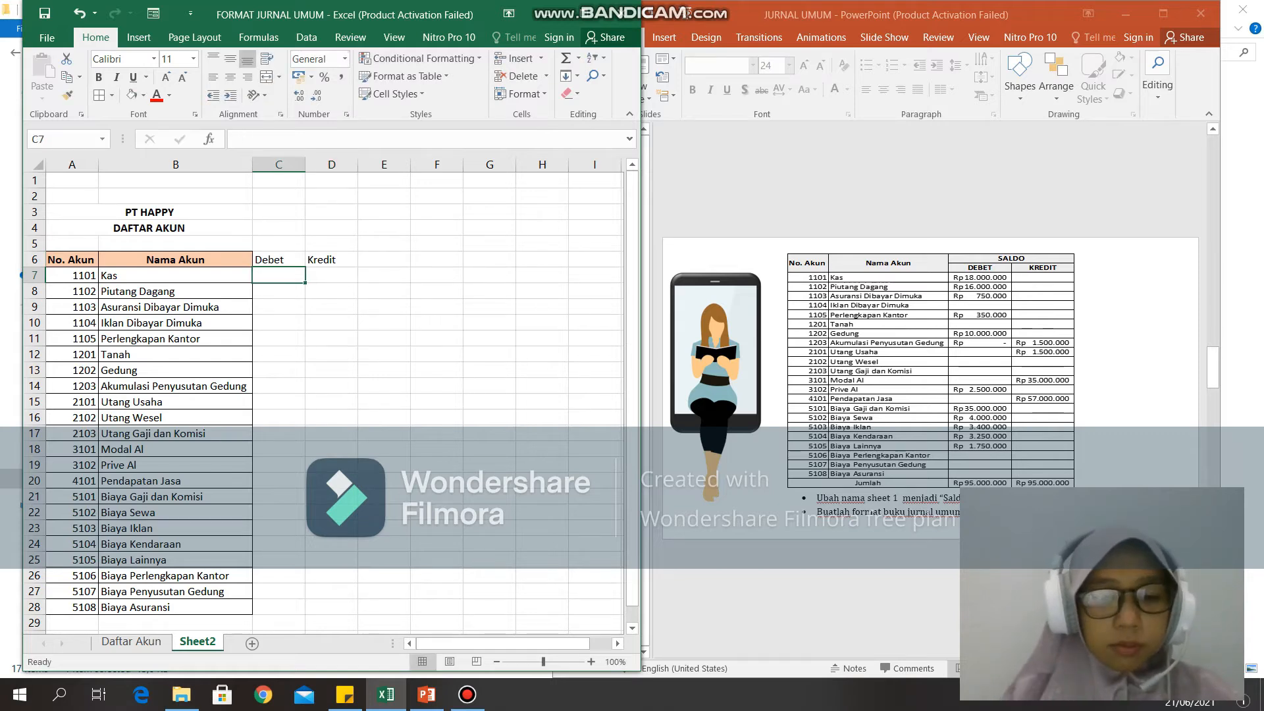
type("18000000")
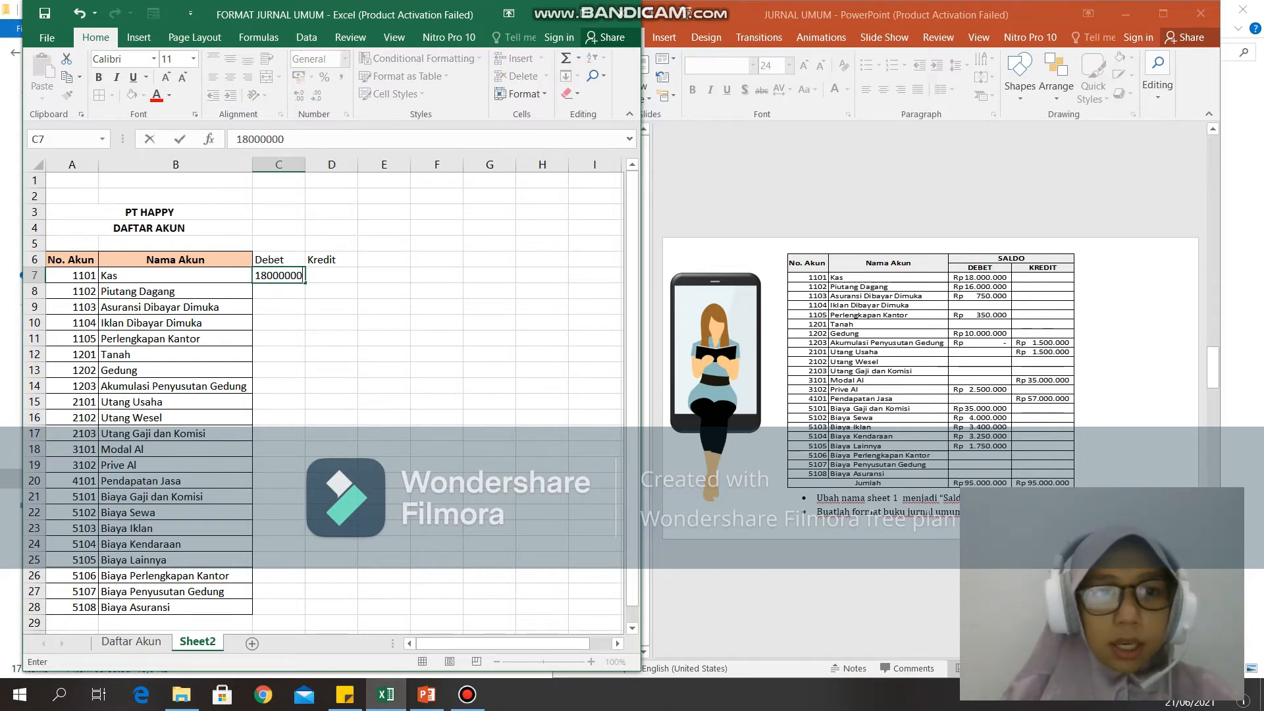
key("Return")
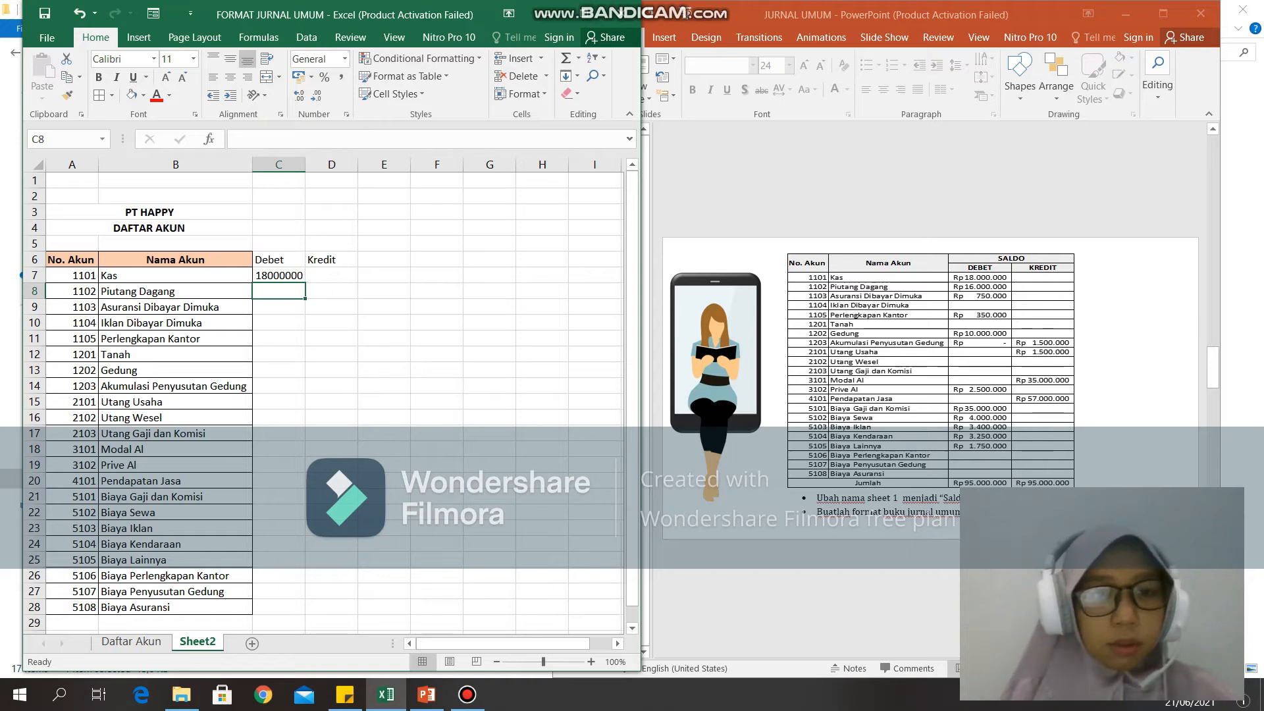
type("16000000")
key("Return")
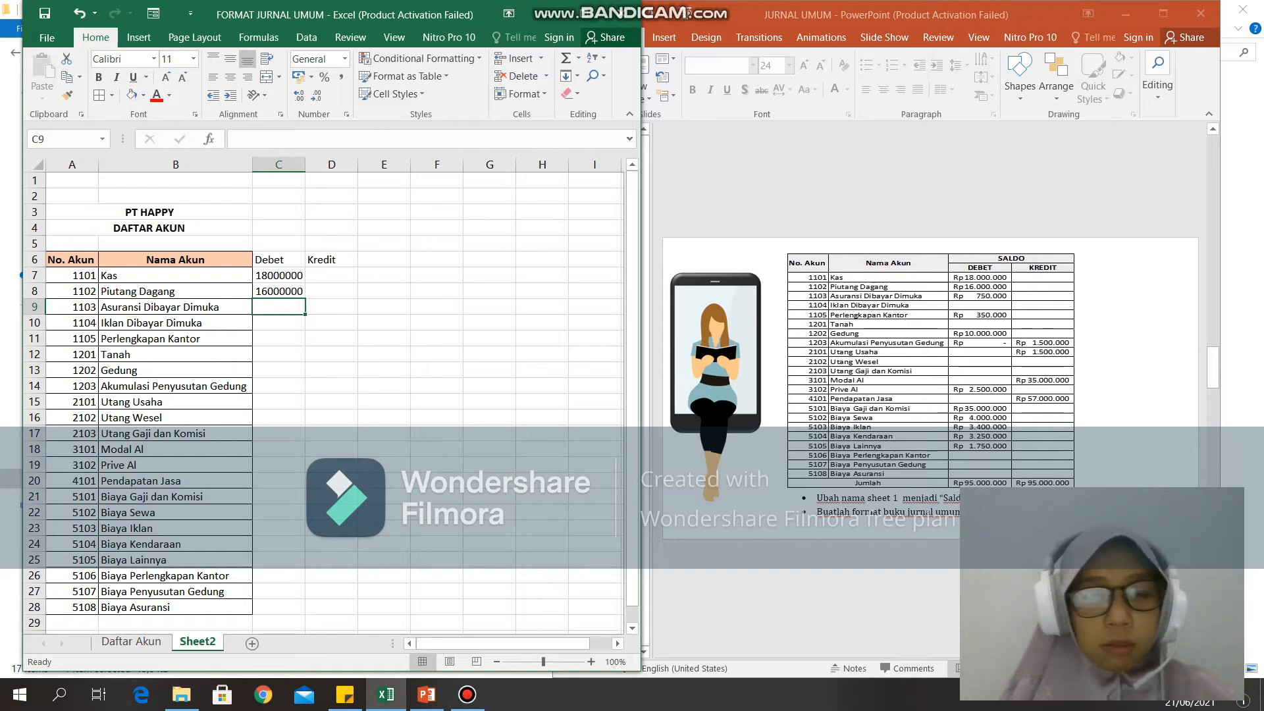
type("750000")
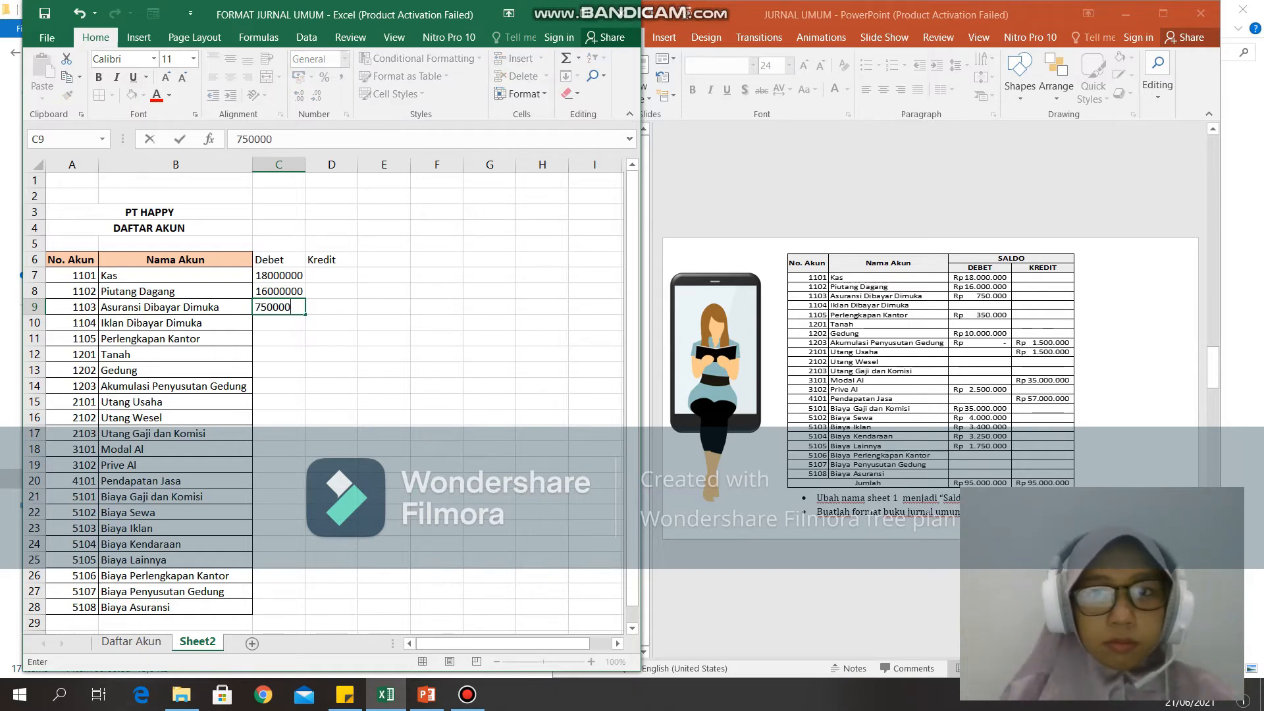
key("Return")
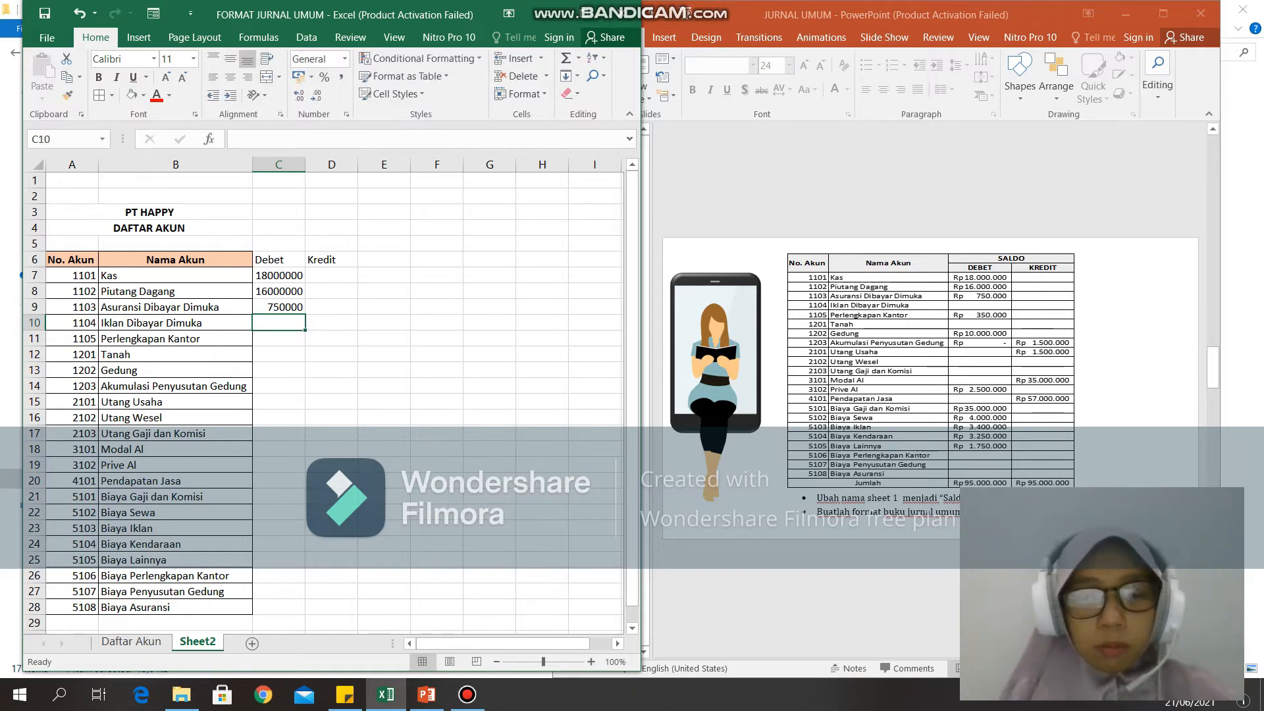
Enter debit balances of 350000 for Perlengkapan Kantor and 10000000 for Gedung.
key("Down")
type("350000")
key("Return")
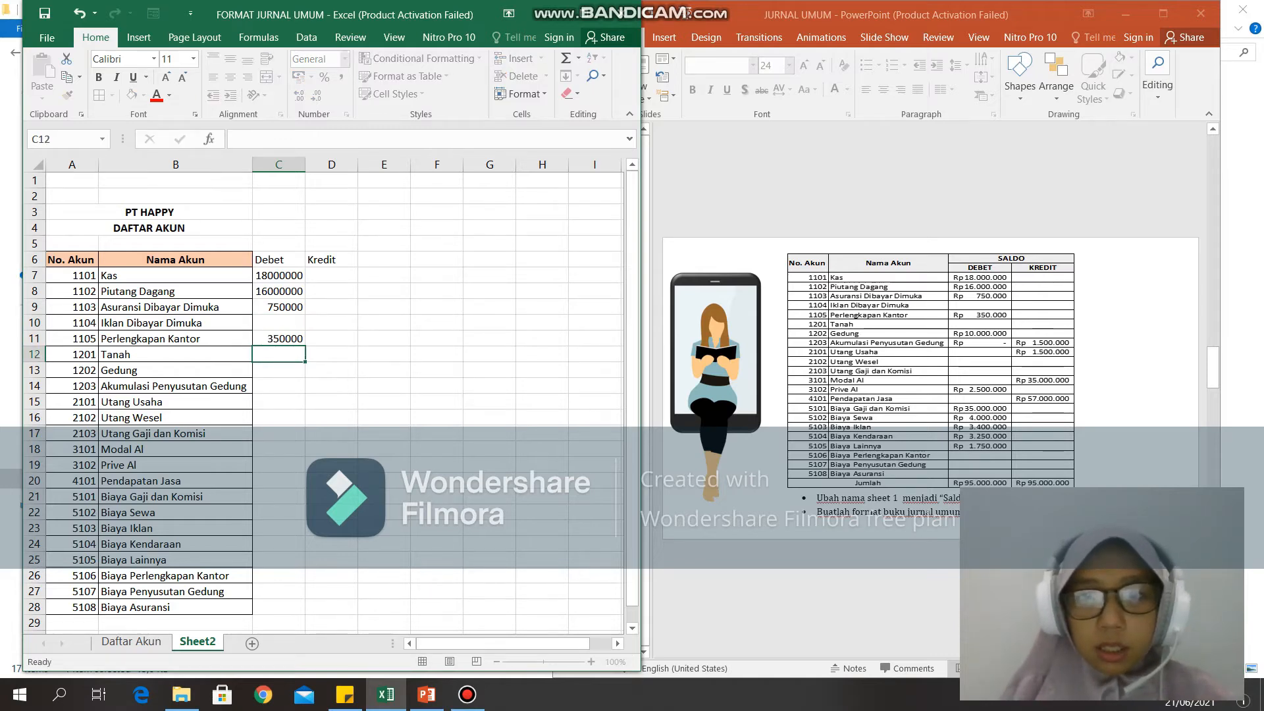
key("Down")
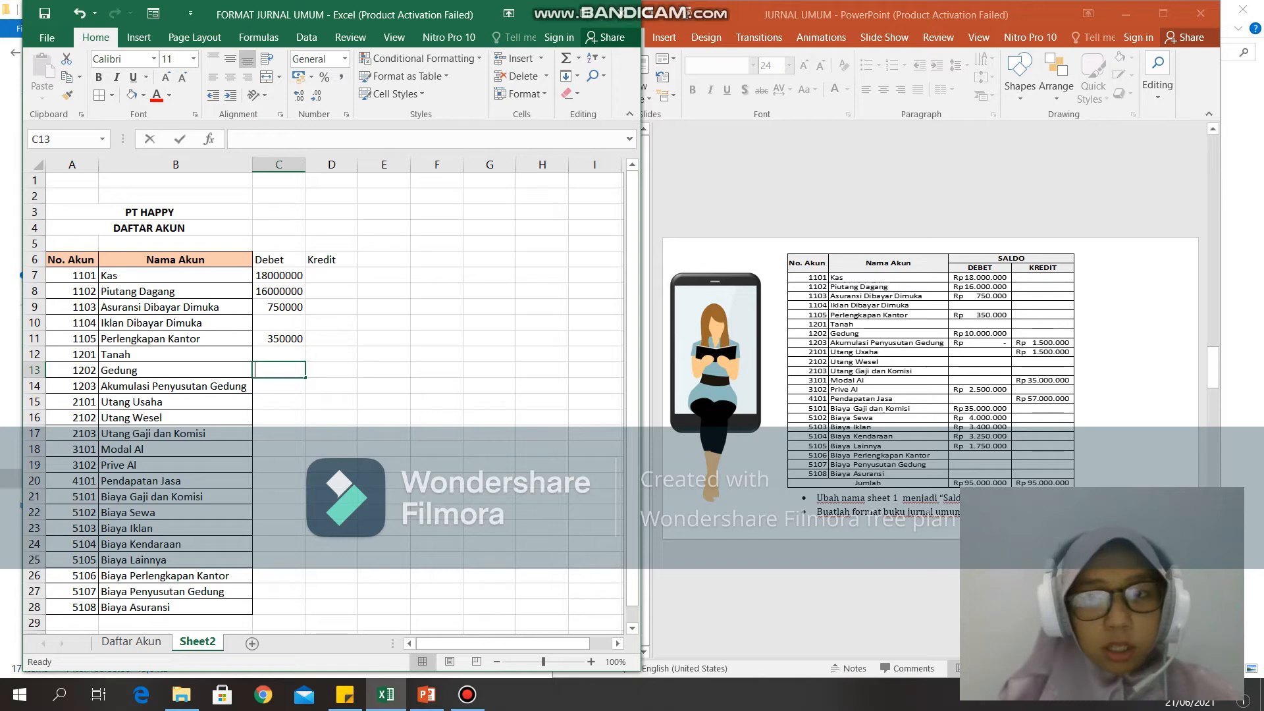
type("10000000")
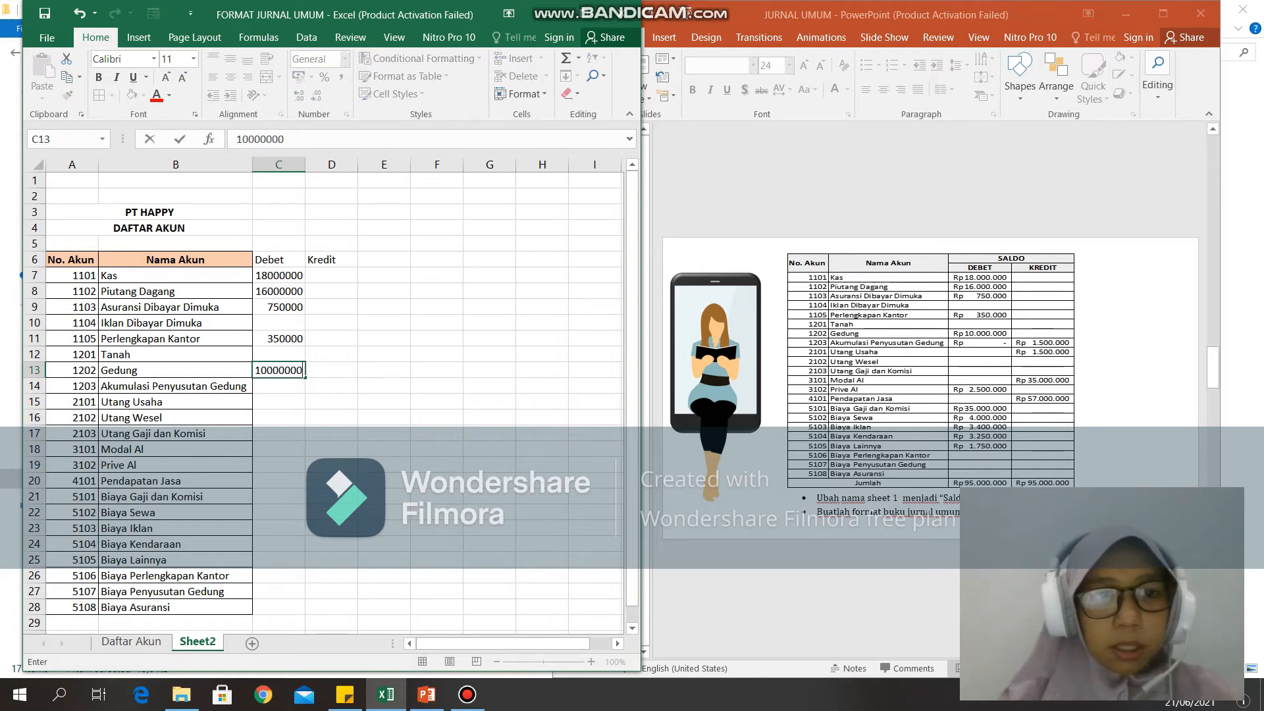
key("Return")
Enter a credit balance of 1500000 for both Akumulasi Penyusutan Gedung and Utang Usaha.
key("Right")
type("15")
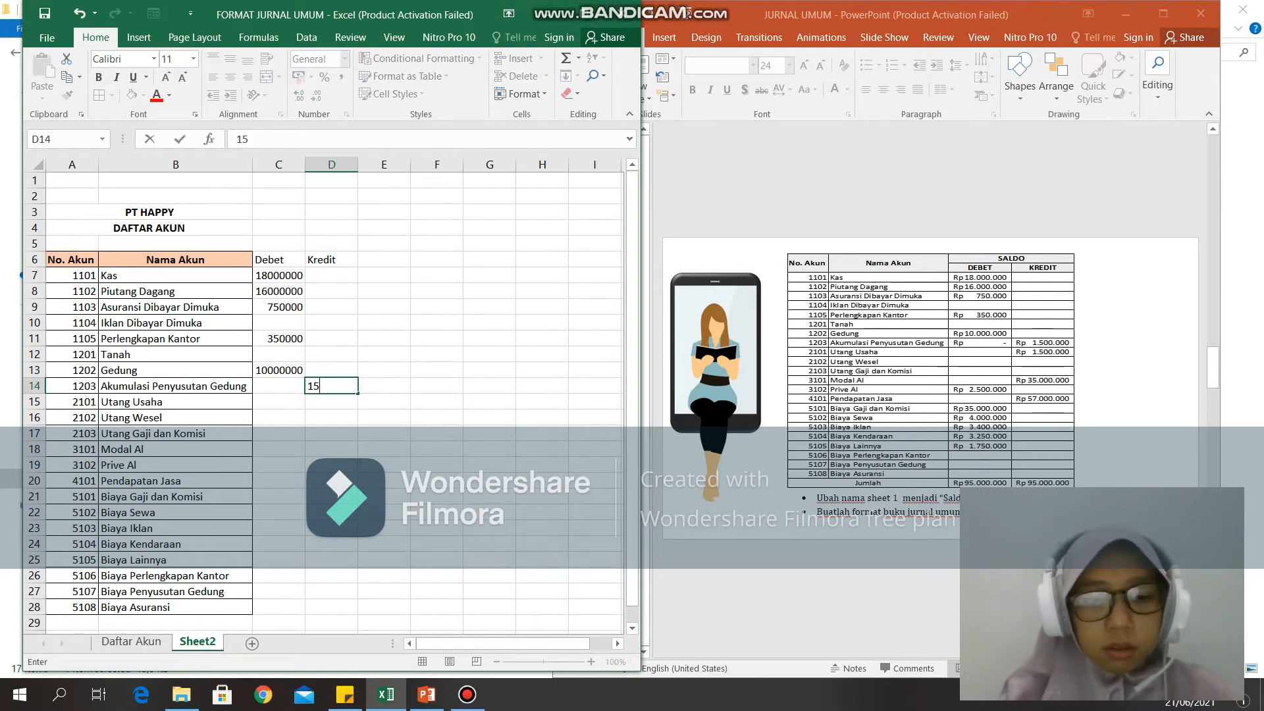
type("00000")
key("Return")
type("150")
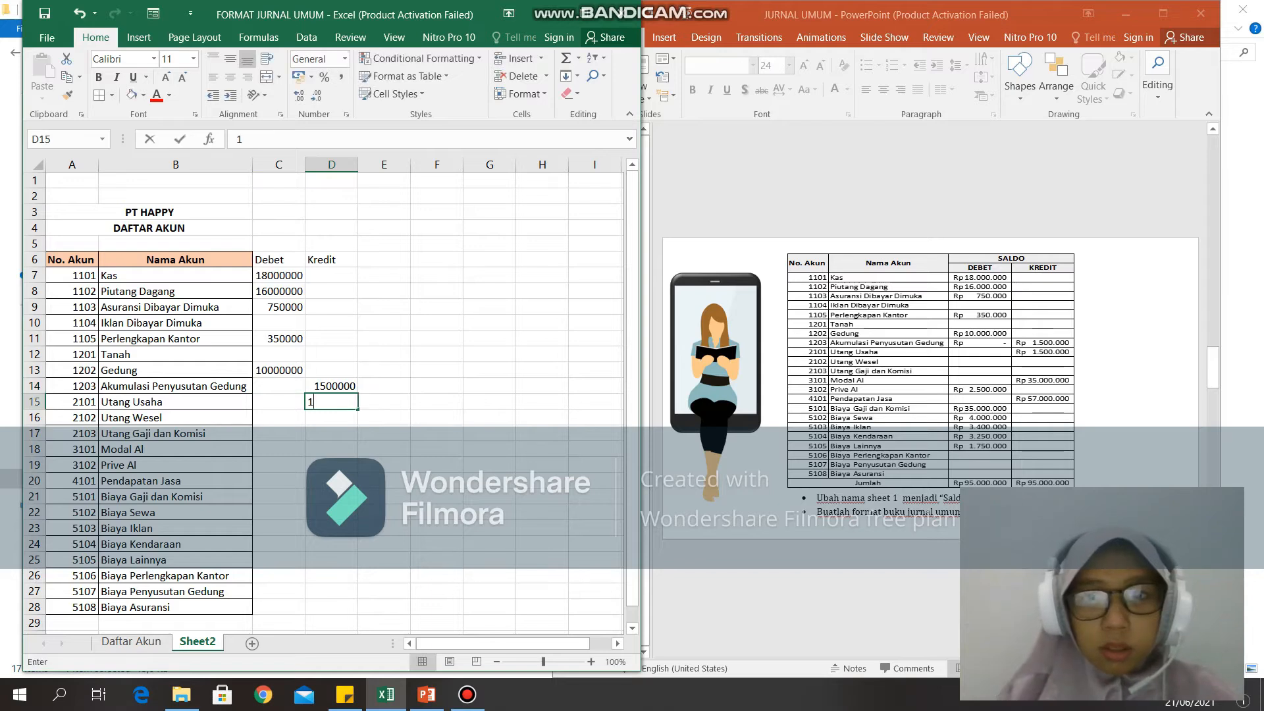
type("0000")
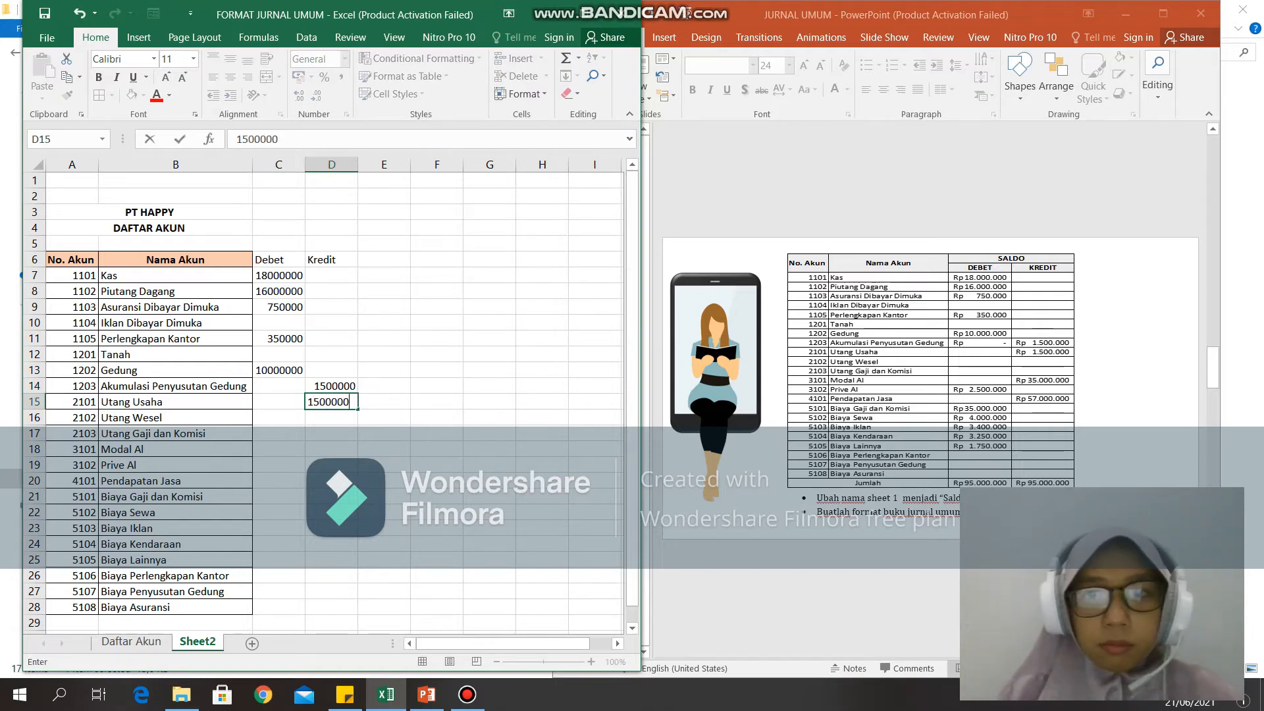
key("Return")
Enter 35000000 as the credit balance of Modal Al and 2500000 as the debit balance of Prive Al.
key("Return")
key("Return")
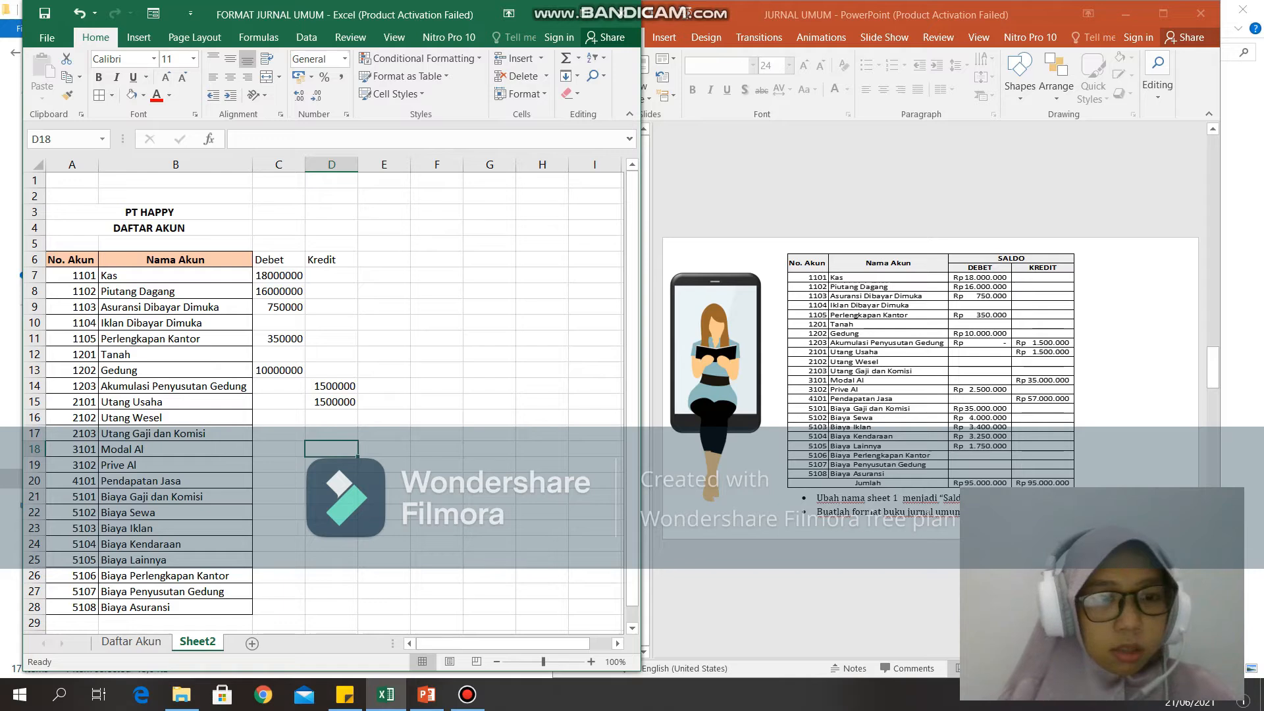
type("35000000")
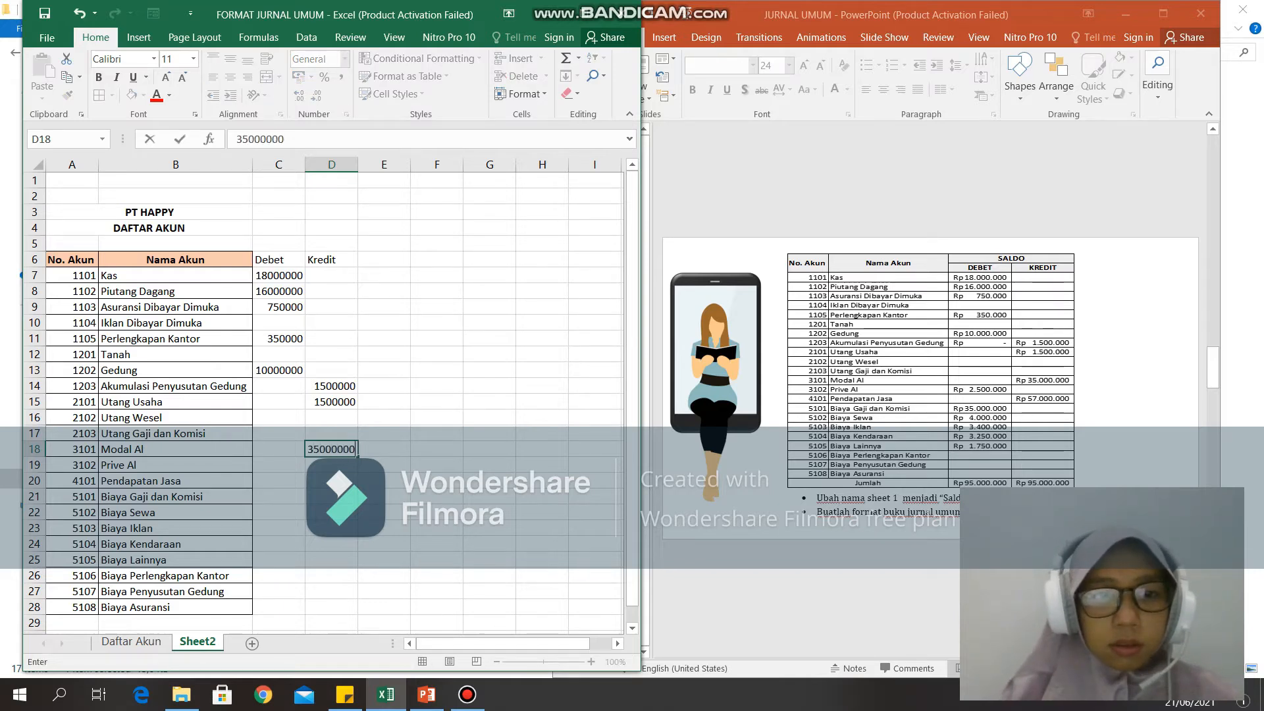
key("Return")
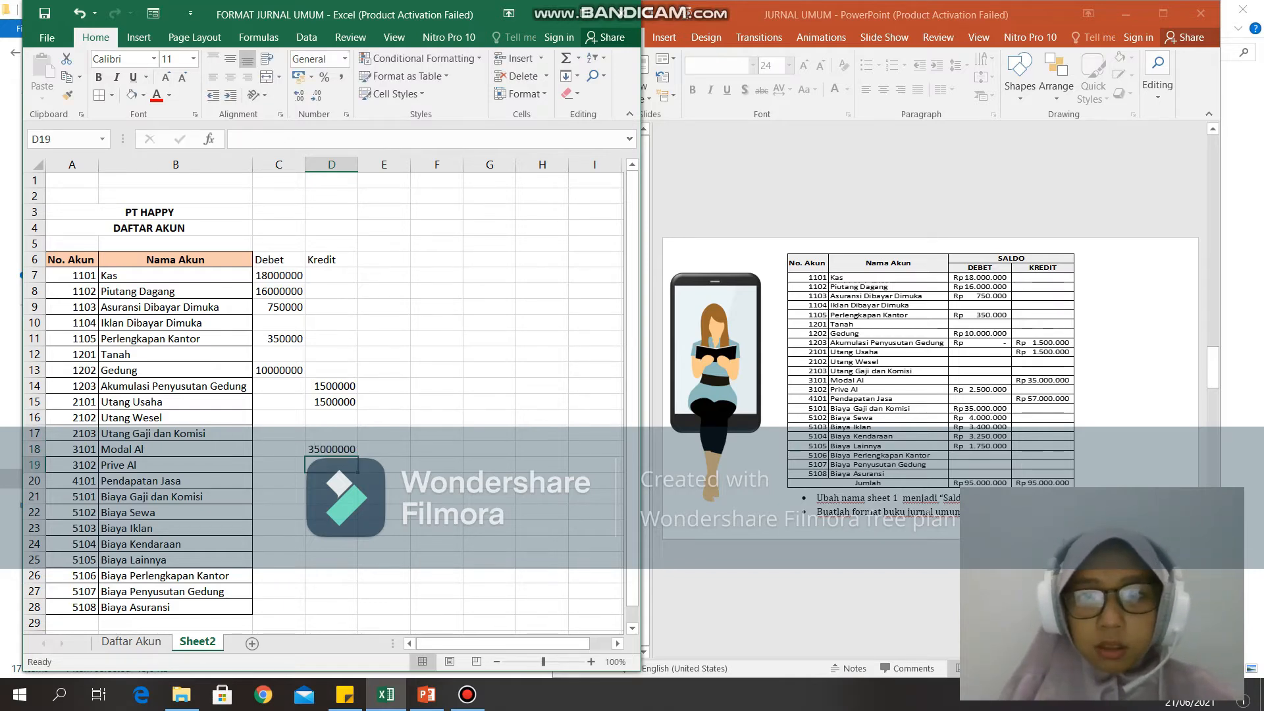
key("Left")
type("25000")
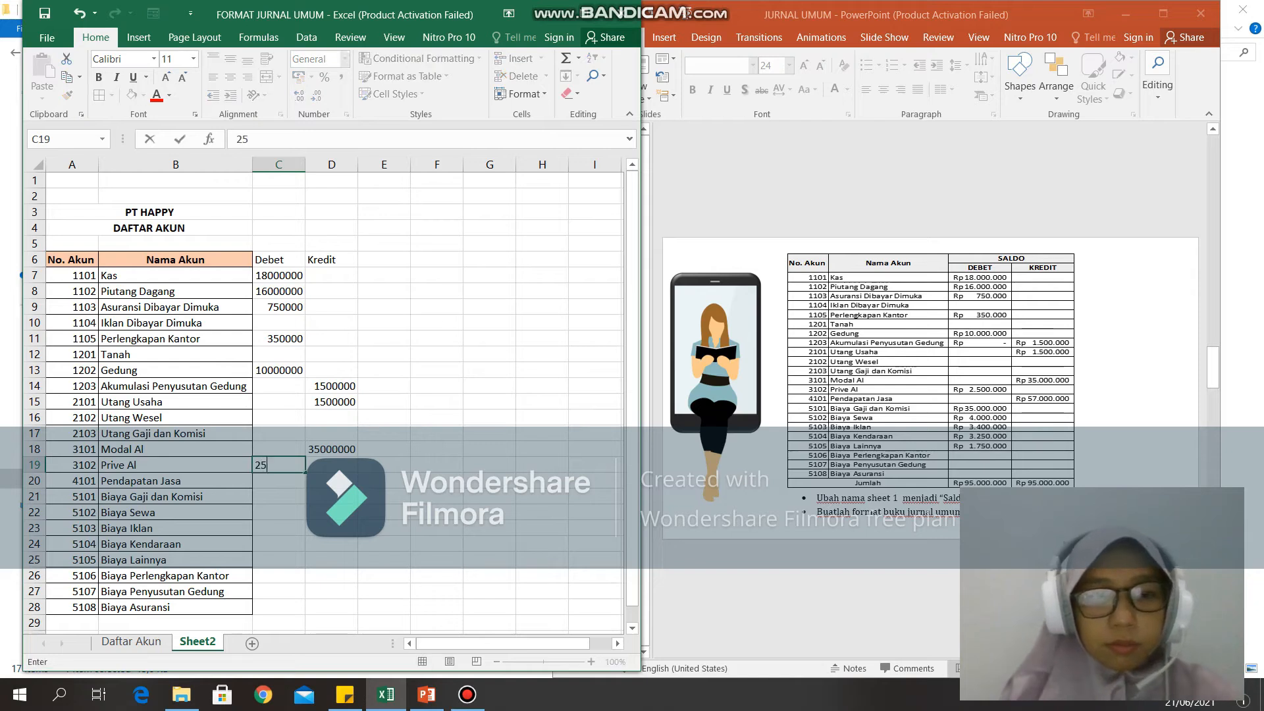
key("BackSpace")
type("000")
key("Return")
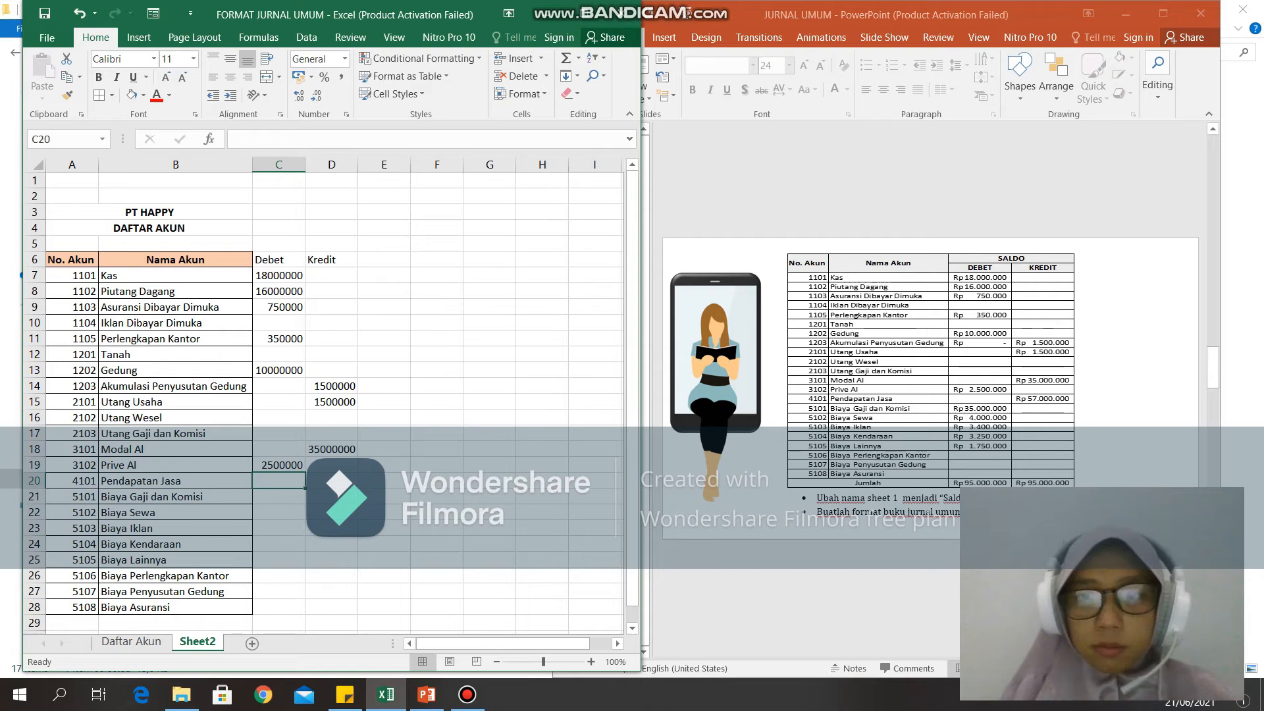
Enter a credit balance of 57000000 for Pendapatan Jasa.
key("Right")
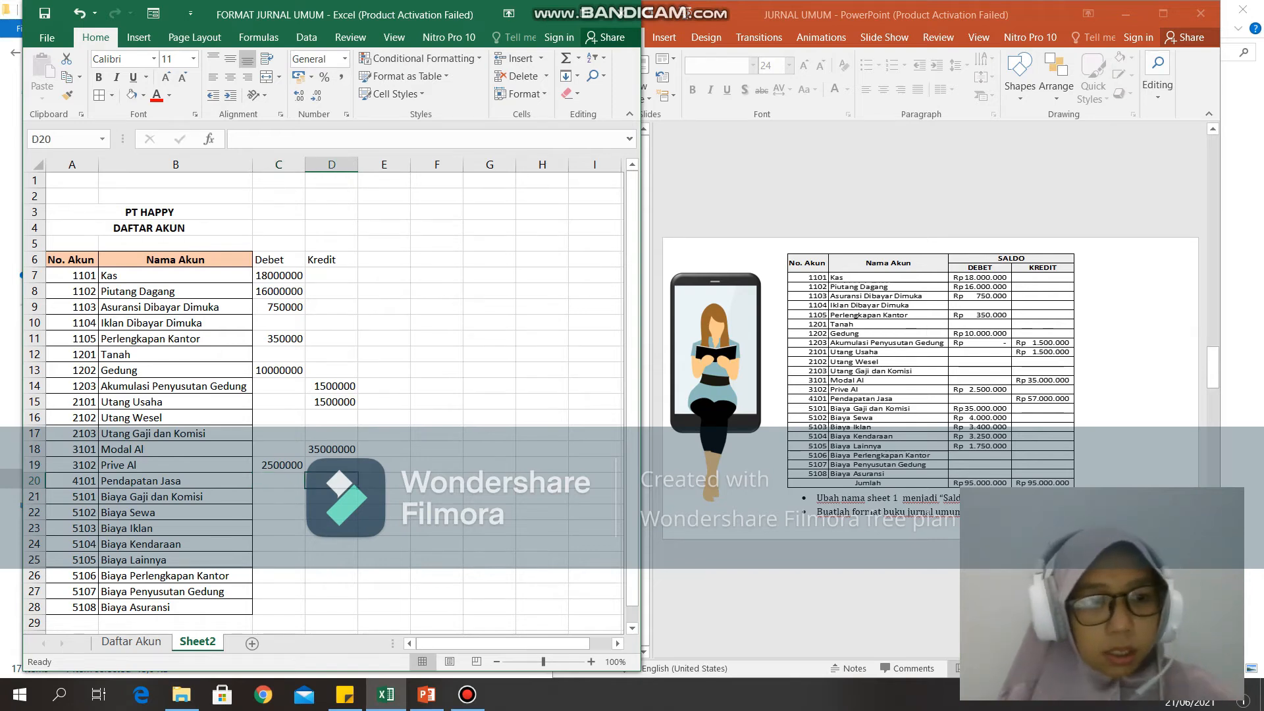
type("57000000")
key("Return")
key("Left")
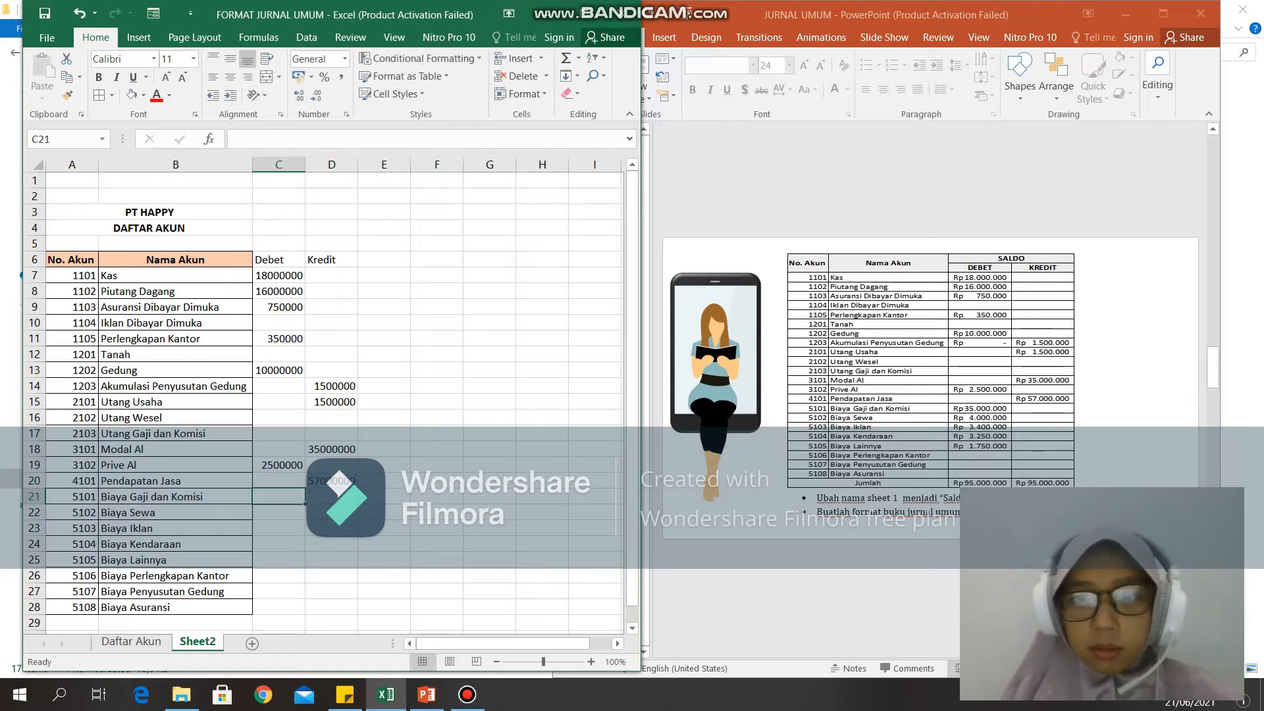
Enter debit balances of 35000000 for Biaya Gaji dan Komisi, 4000000 for Biaya Sewa and 3400000 for Biaya Iklan.
key("Down")
key("Up")
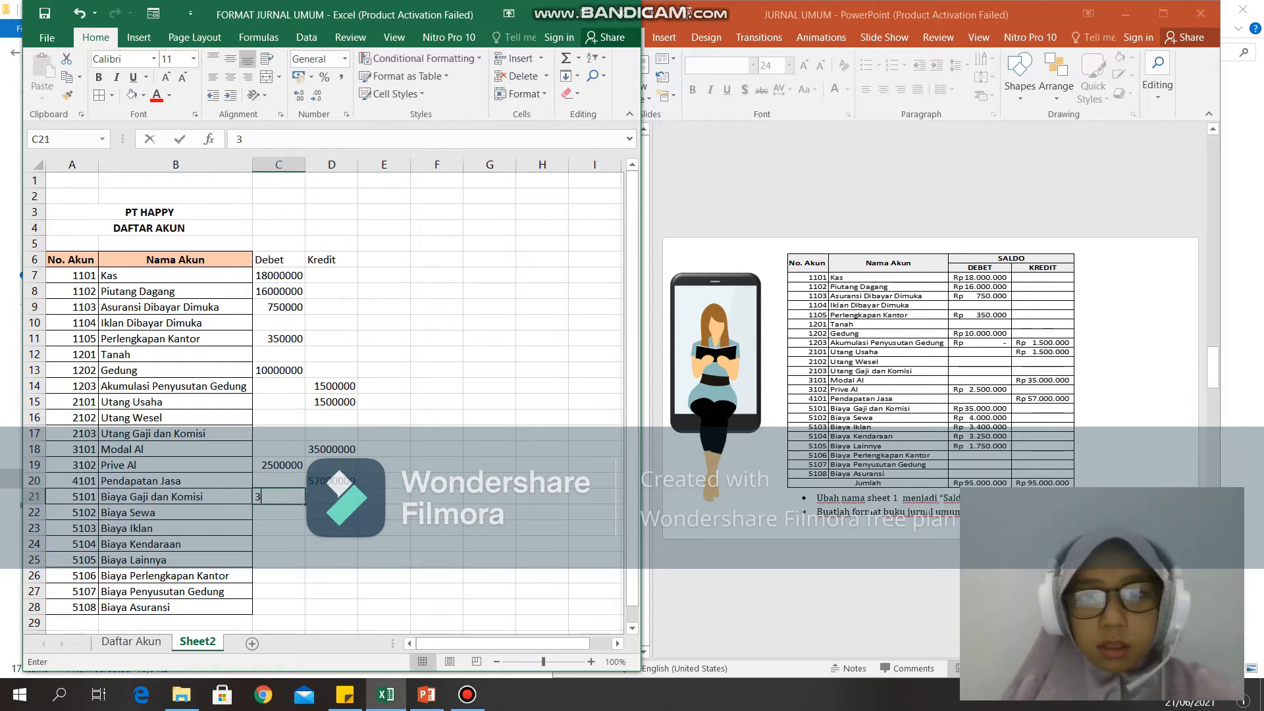
type("35000000")
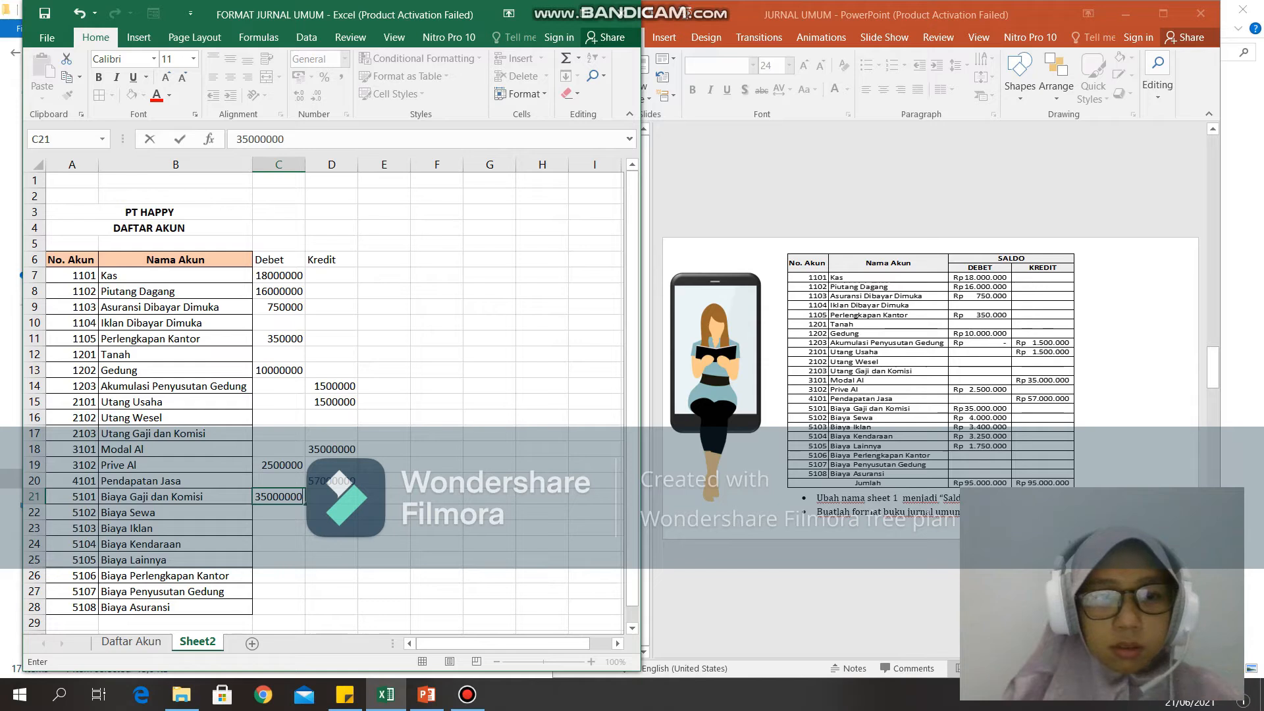
key("Return")
type("4000000")
key("Return")
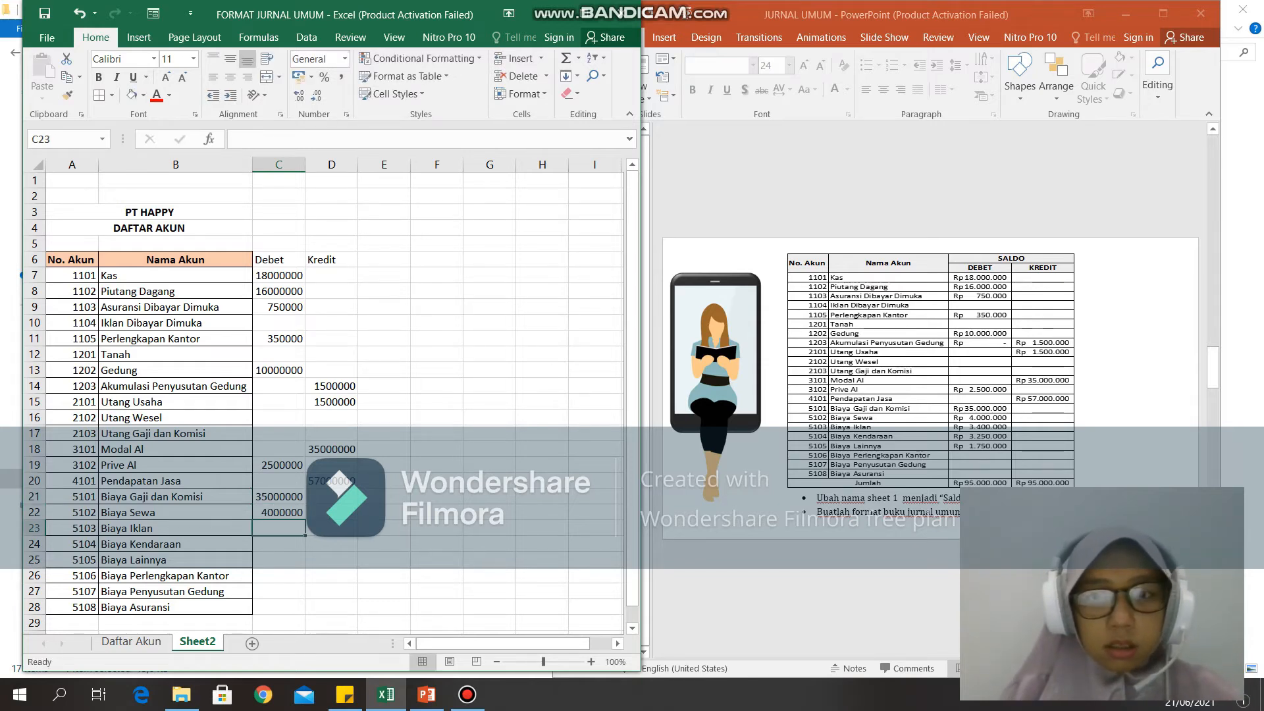
type("3400000")
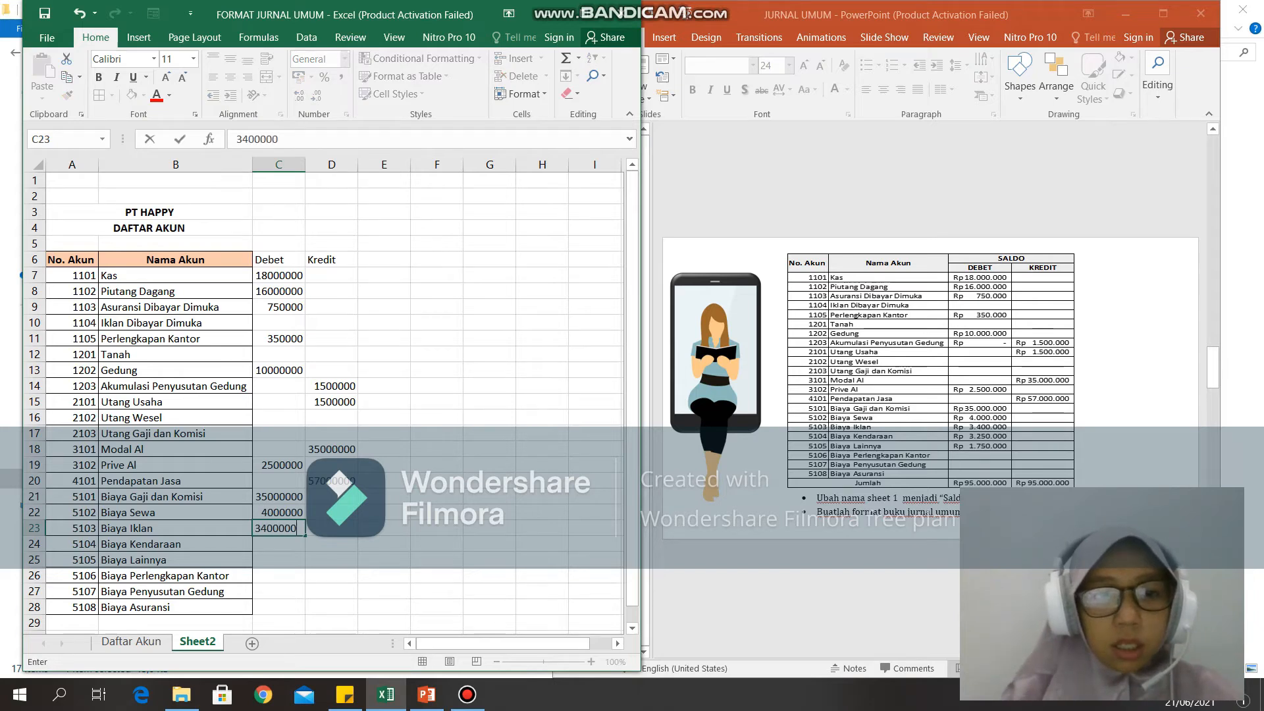
key("Return")
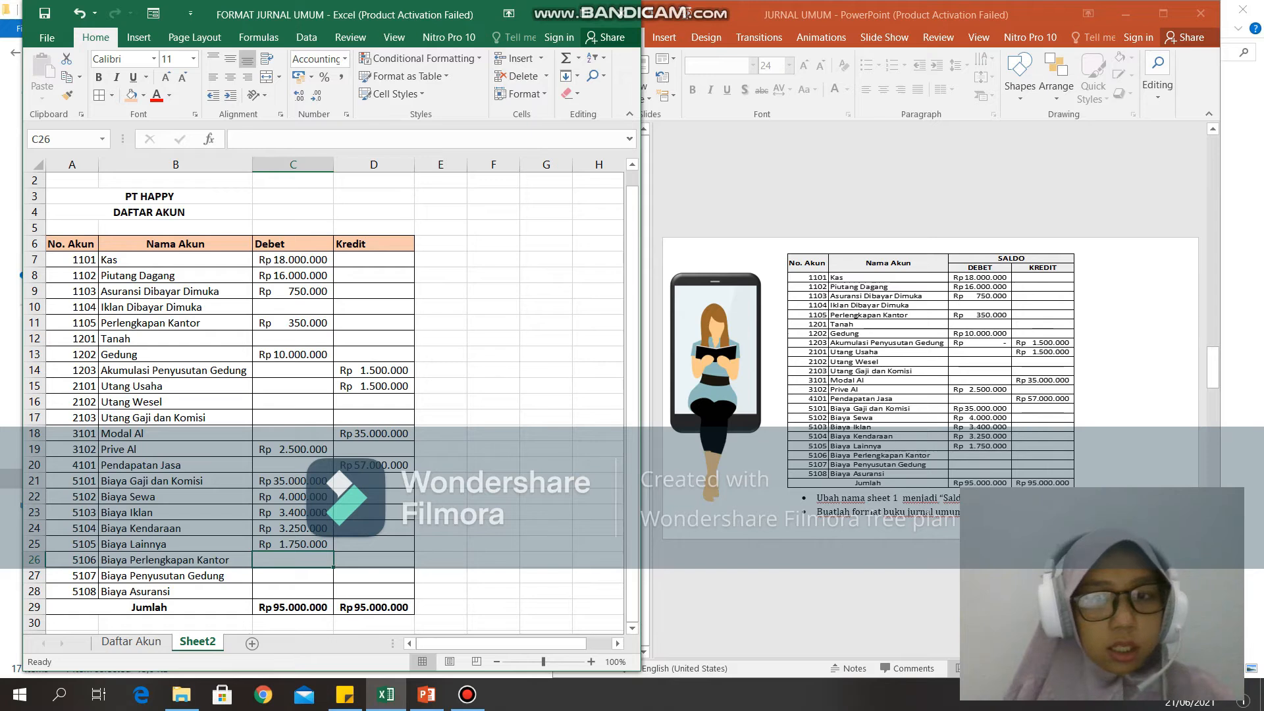
Rename Sheet2 as Saldo Awal.
double_click(197, 641)
type("Saldo Awal")
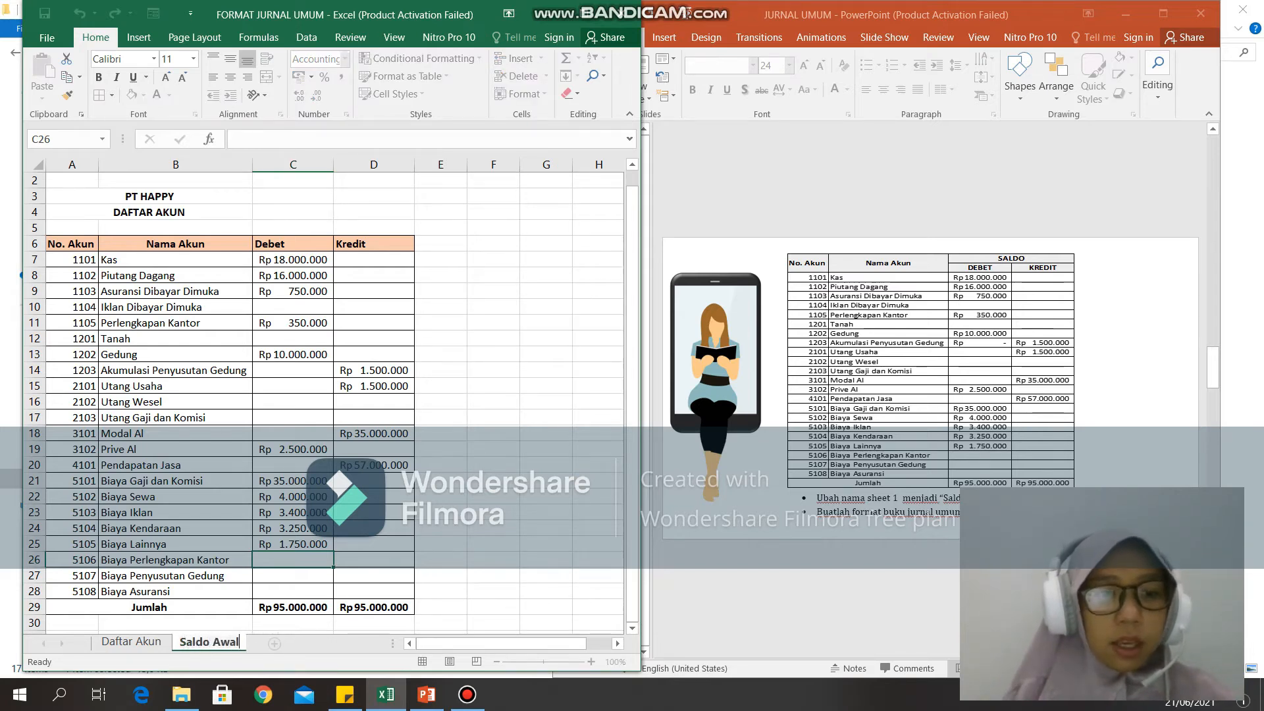
key("Return")
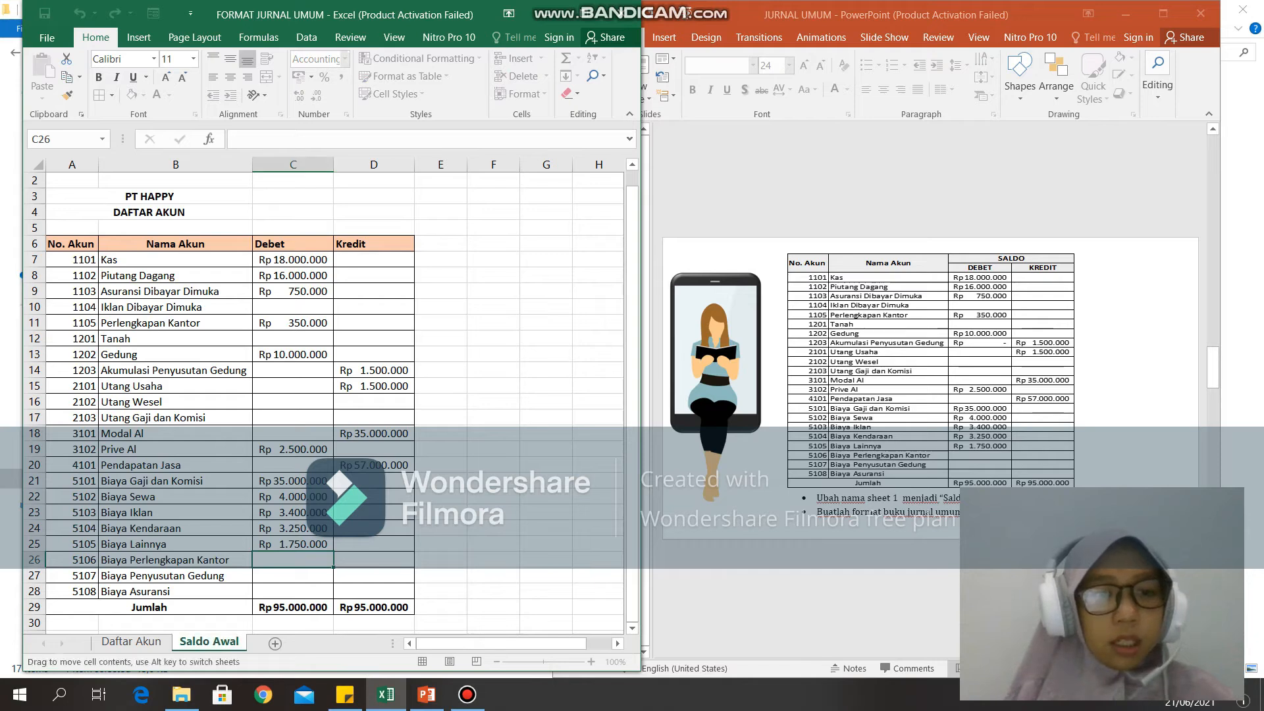
left_click(293, 591)
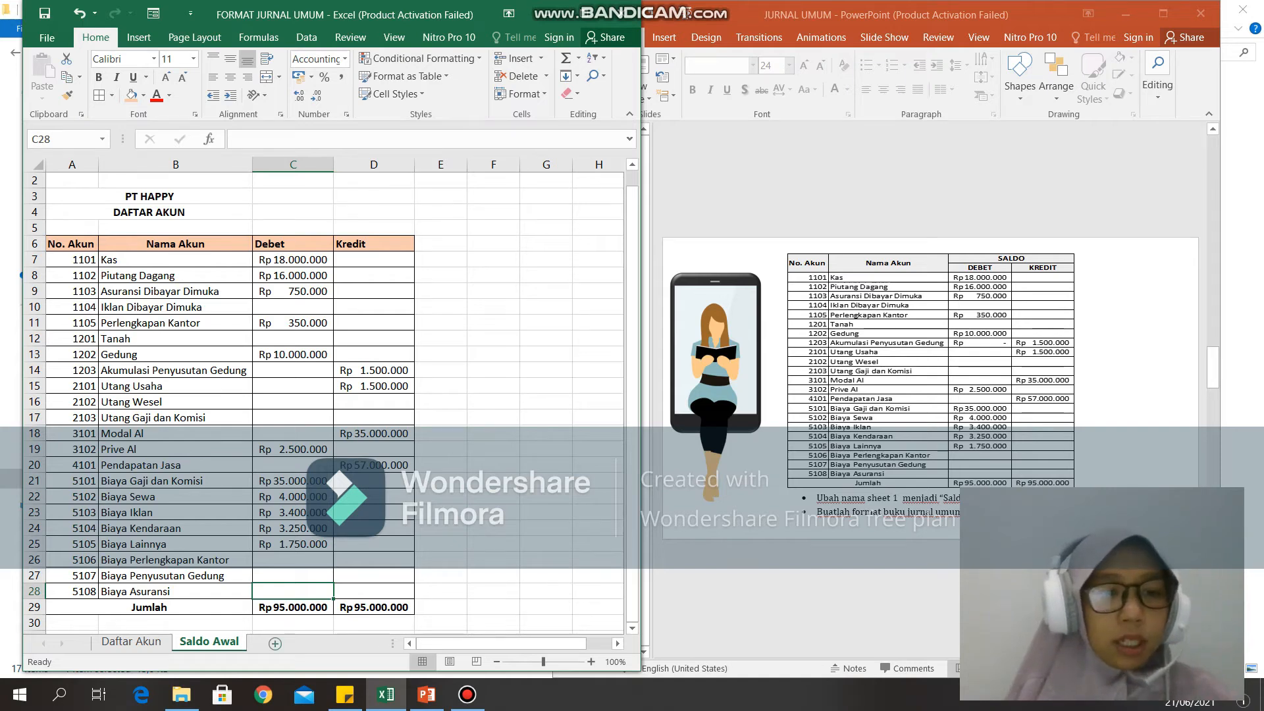
Add a new sheet and enter the headers Tanggal, No Akun, Akun, Debet and Kredit in A4:E4.
left_click(275, 643)
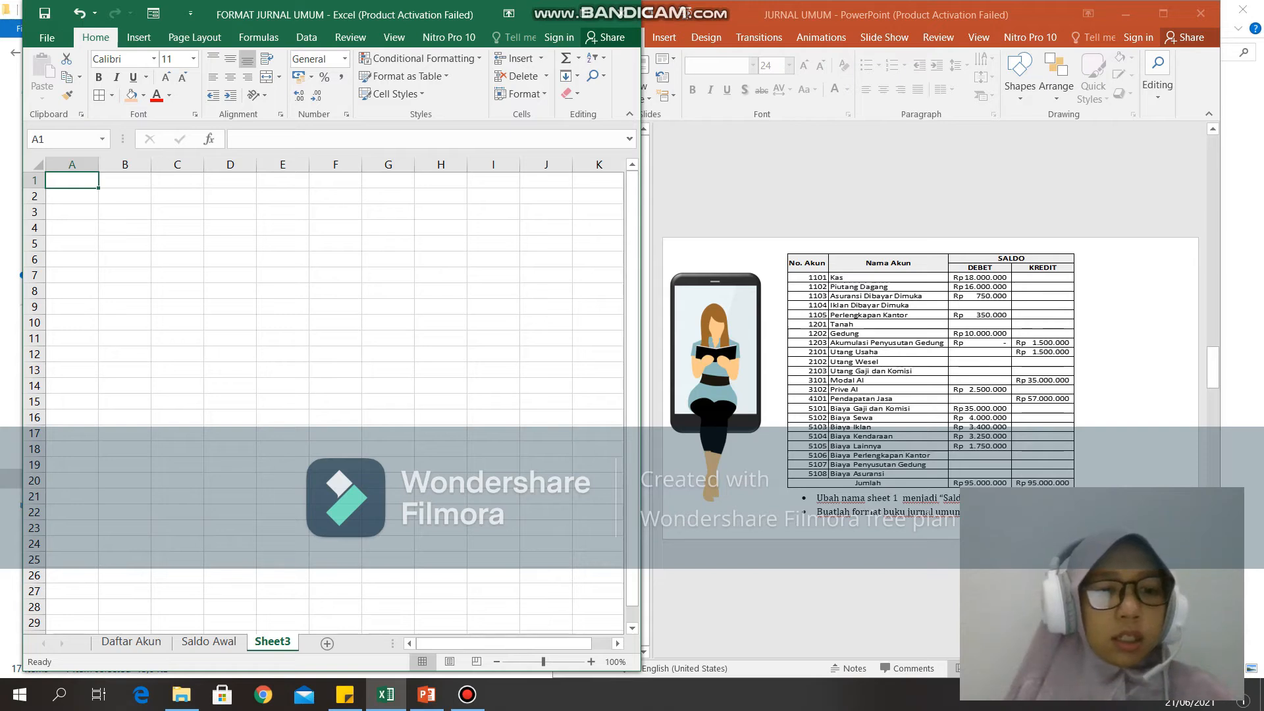
left_click(72, 227)
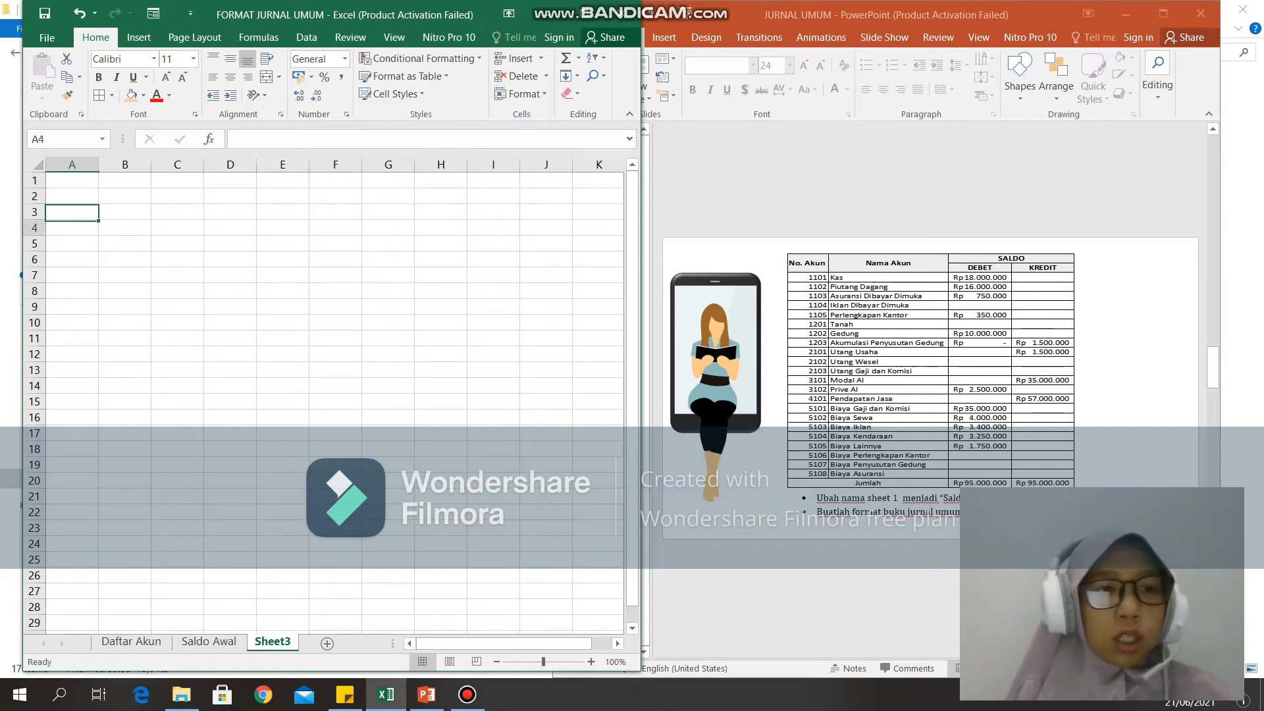
type("Tanggal")
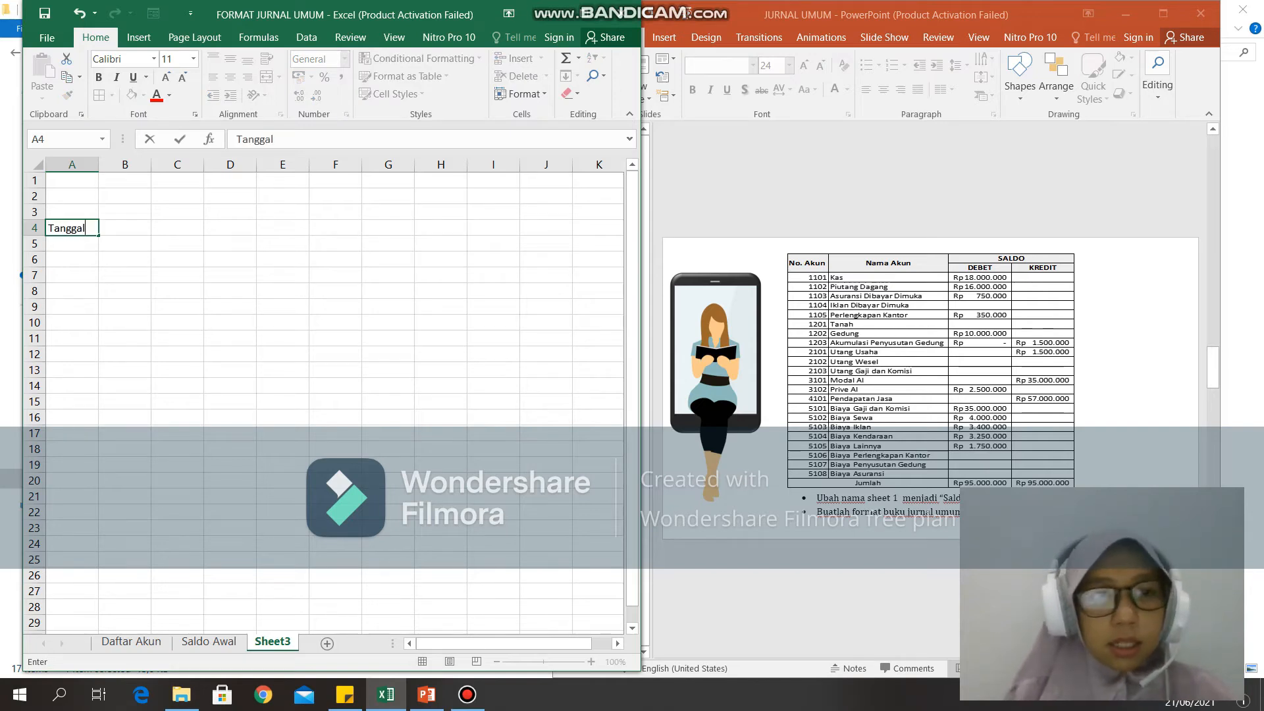
key("Tab")
type("No Akun")
key("Tab")
type("Akun")
key("Tab")
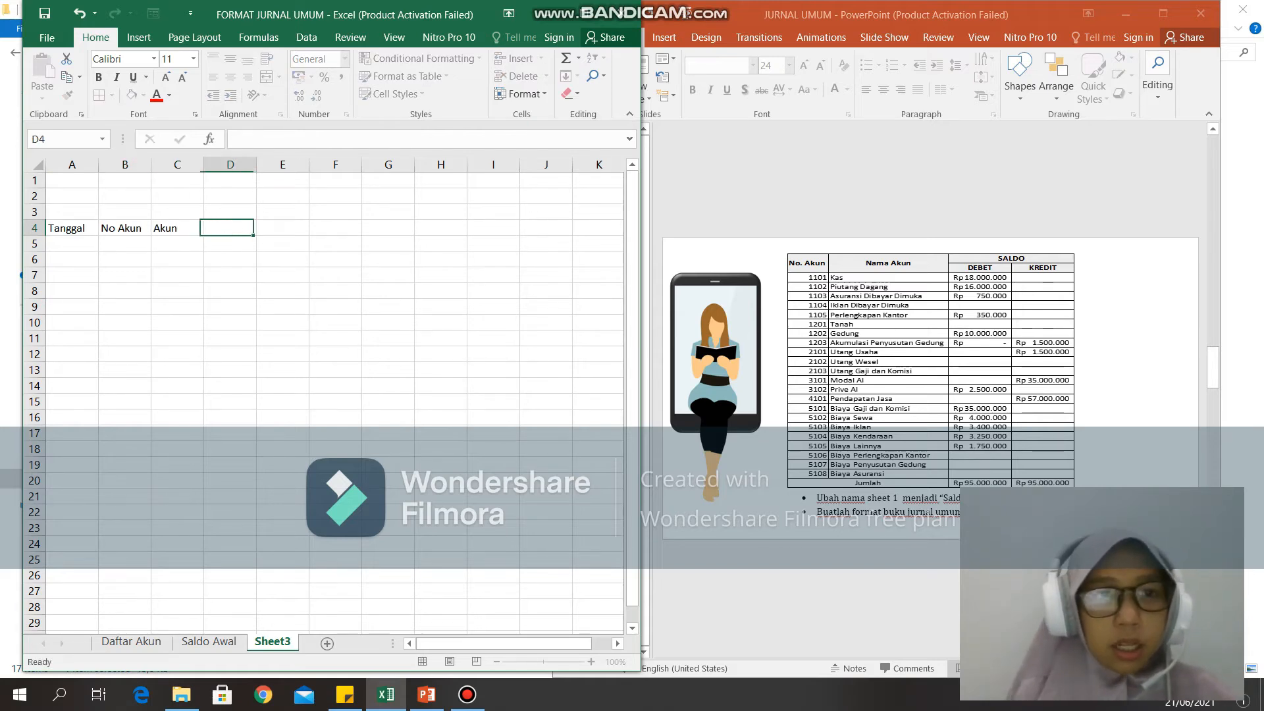
type("Debet")
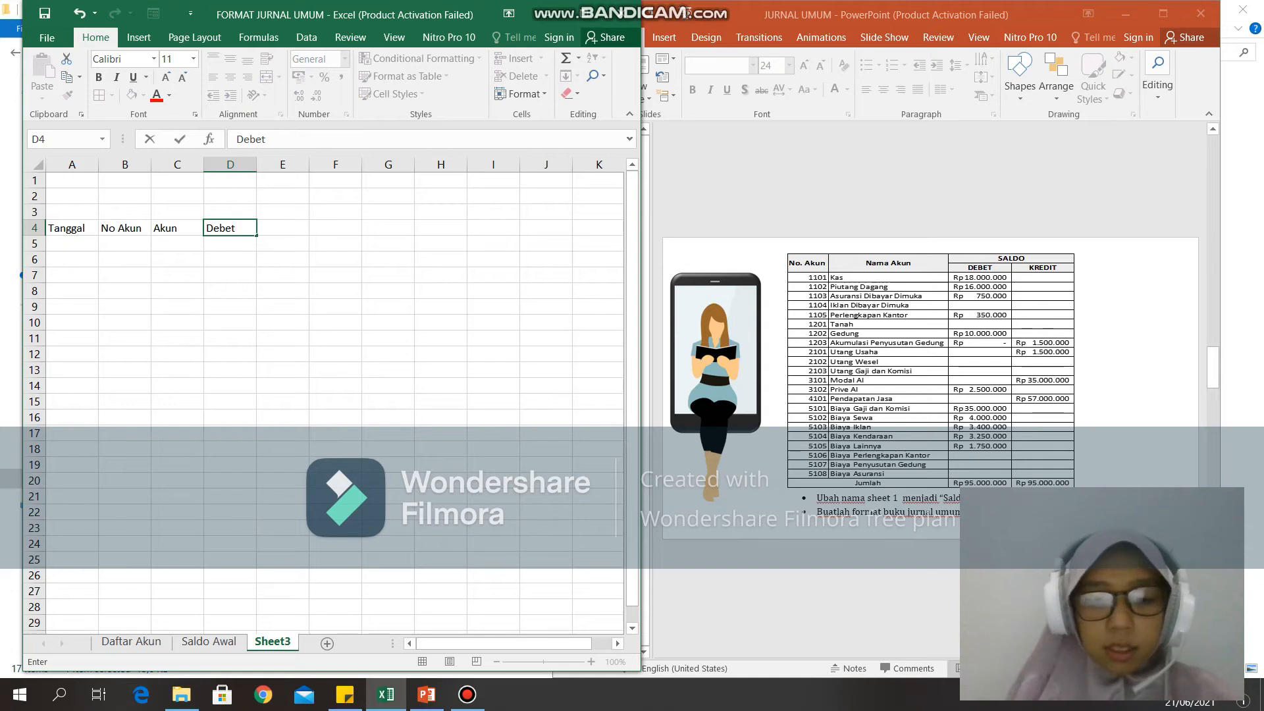
key("Tab")
type("Kredit")
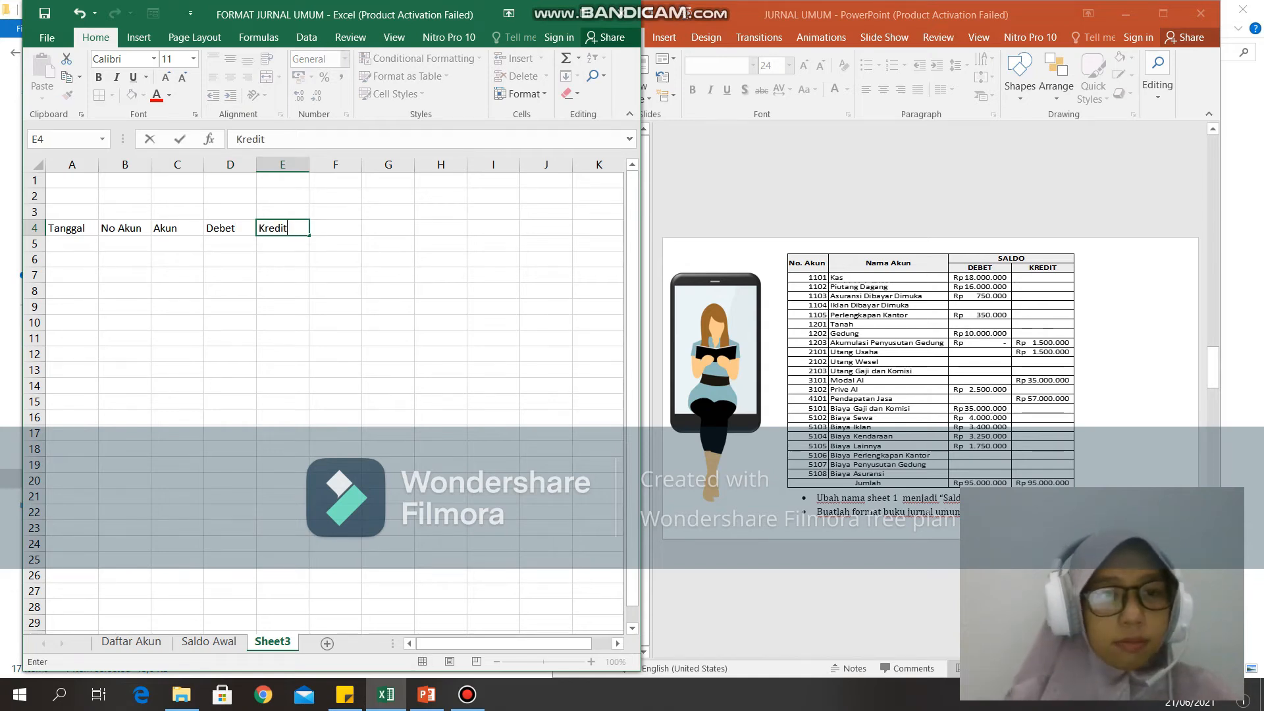
key("Return")
Apply all borders to the journal table from the header row down to row 50, columns A to E.
left_click_drag(65, 228, 283, 496)
key("shift+Page_Down")
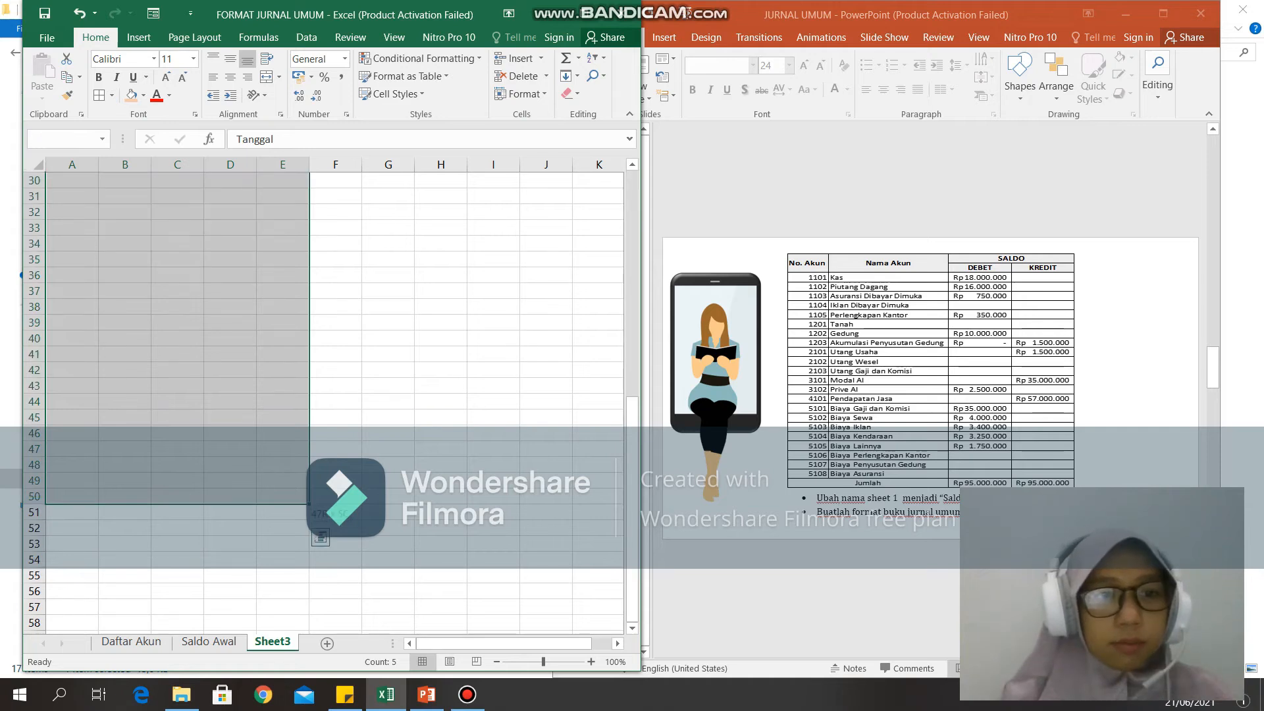
left_click(98, 95)
scroll(131, 263, "up", 10)
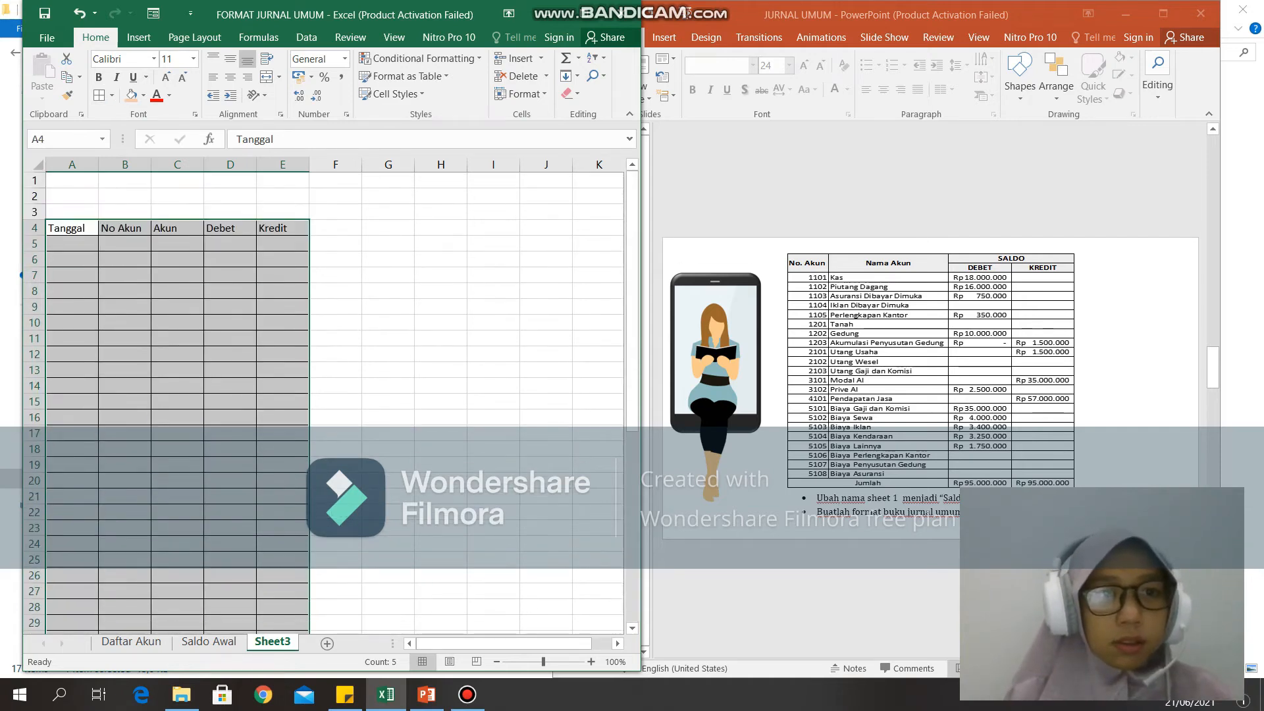
Format the header cells A4:E4 with a light orange fill, bold text and centre alignment.
left_click_drag(65, 228, 283, 228)
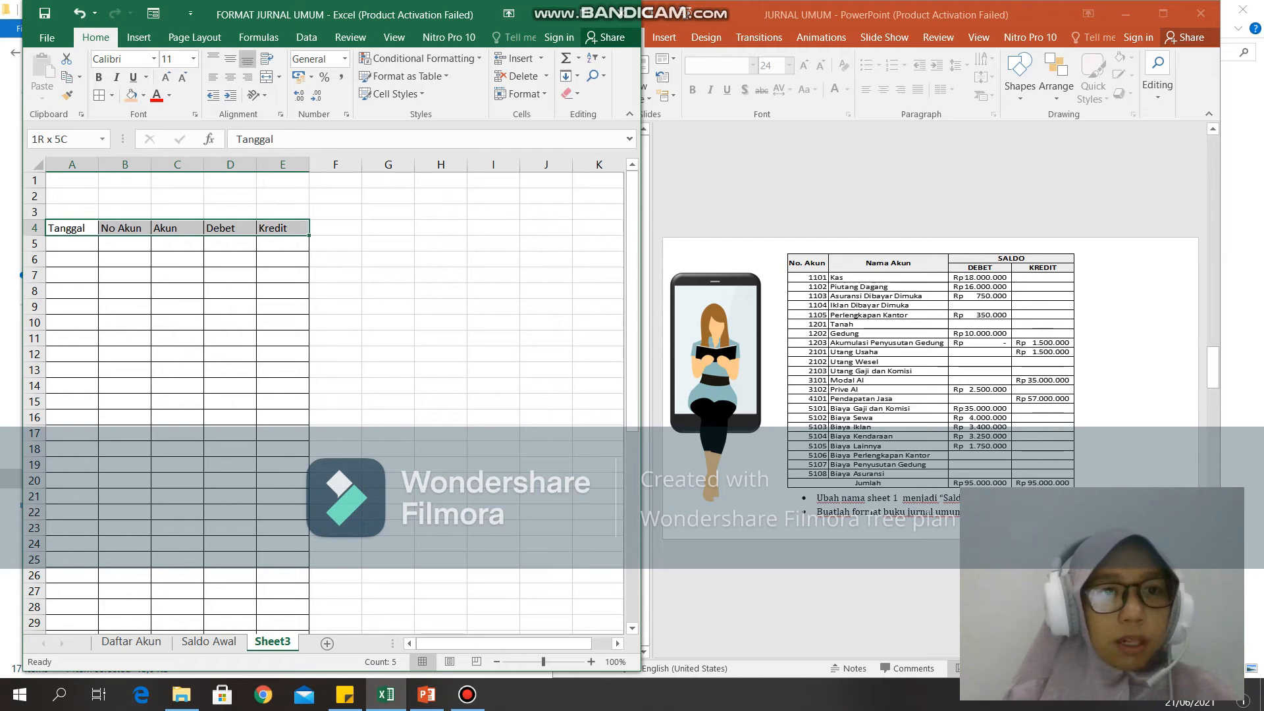
left_click(132, 95)
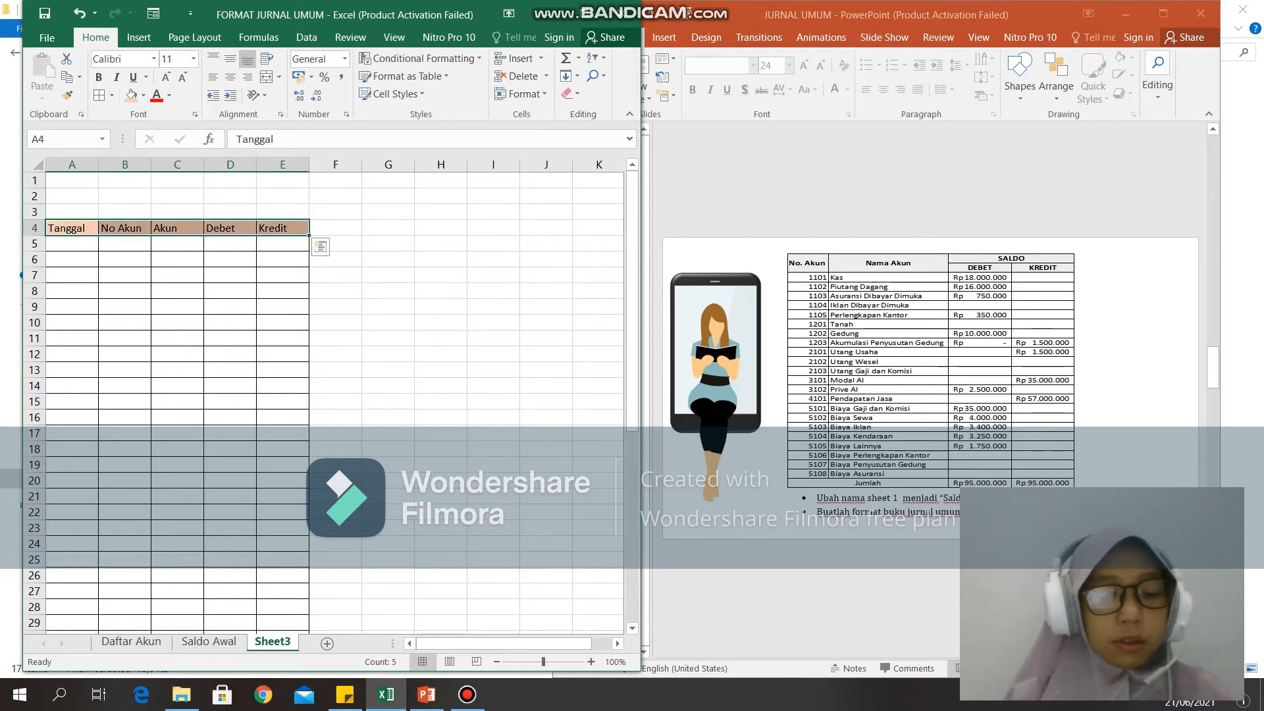
key("ctrl+n")
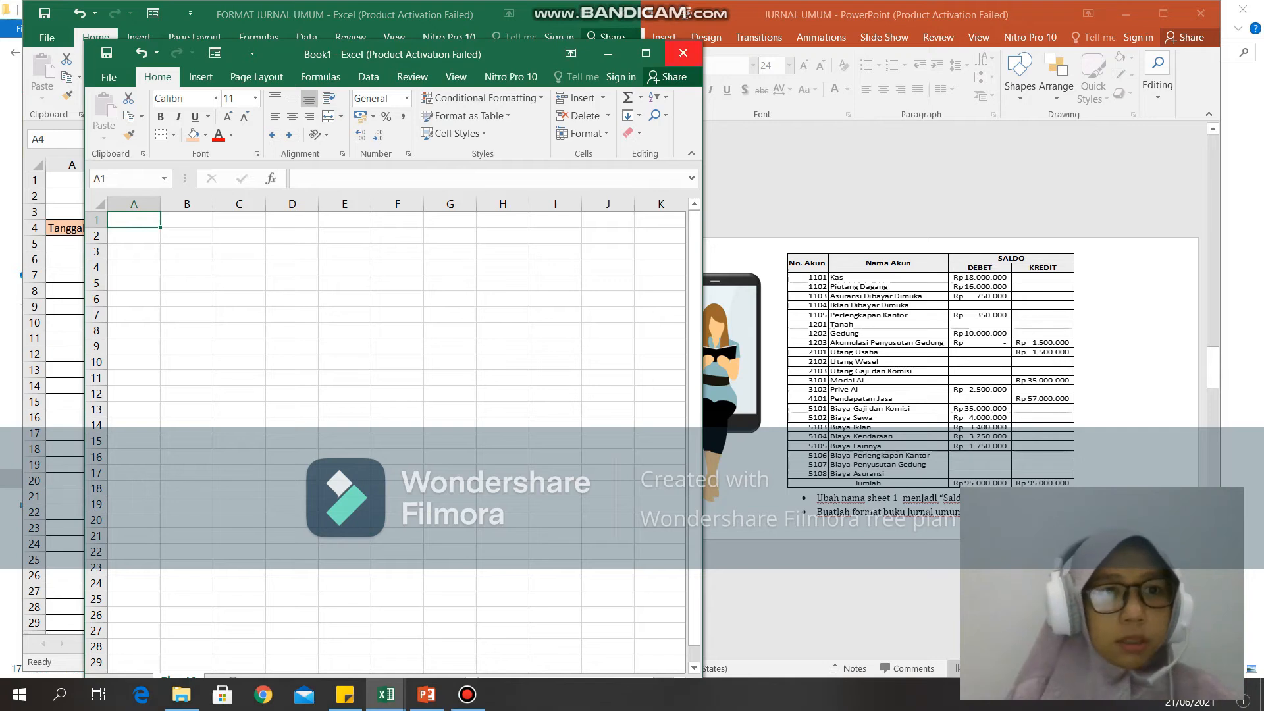
left_click(683, 53)
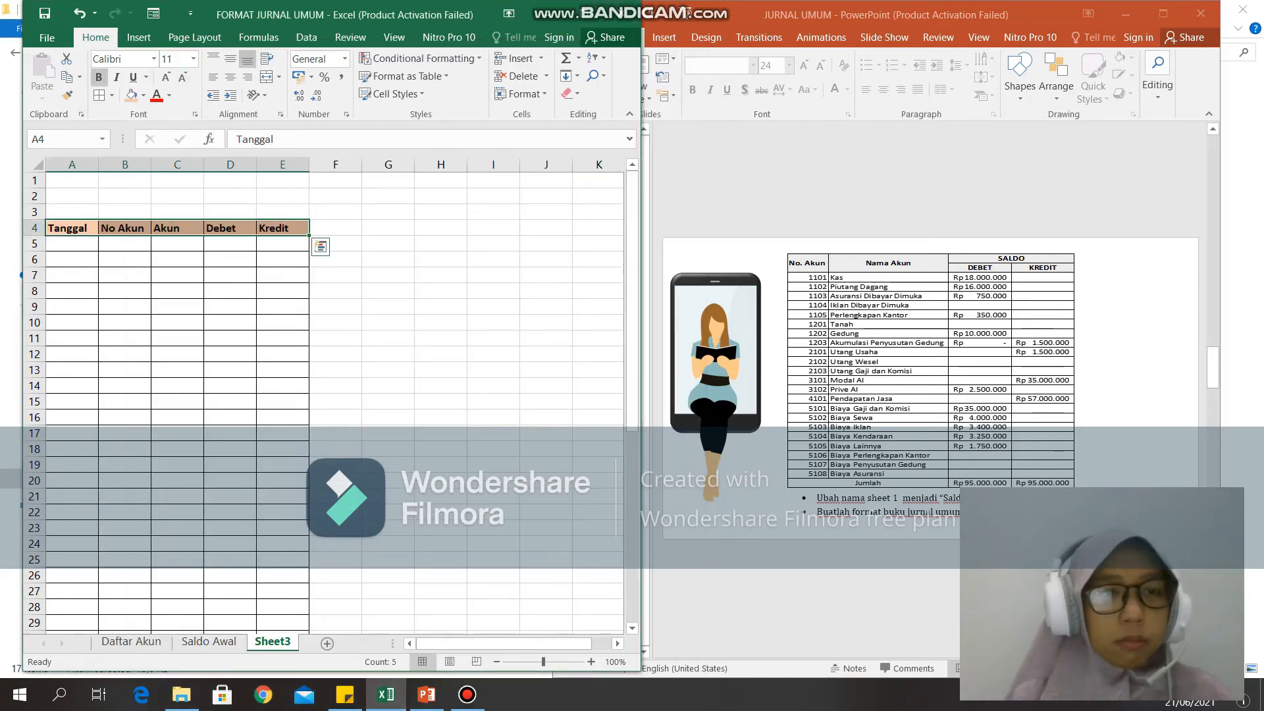
left_click(230, 77)
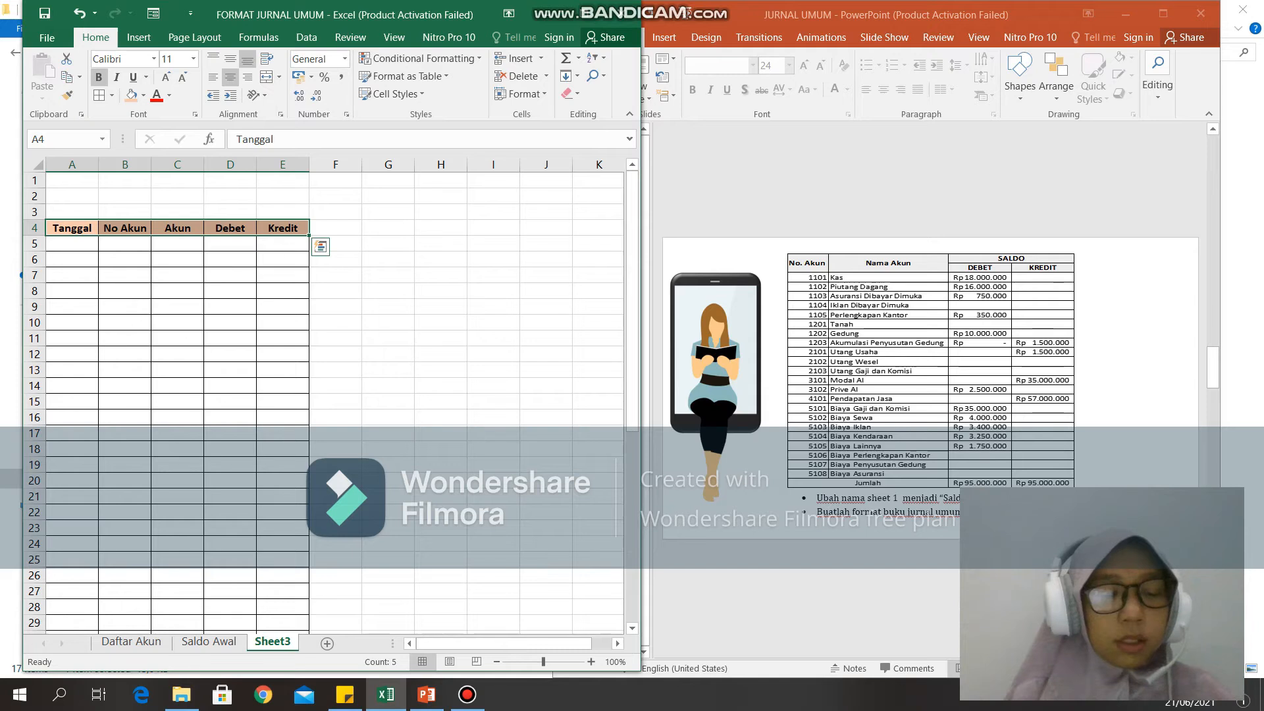
left_click(229, 275)
Copy the two title rows from the Saldo Awal sheet into Sheet3 starting at A1.
left_click(208, 641)
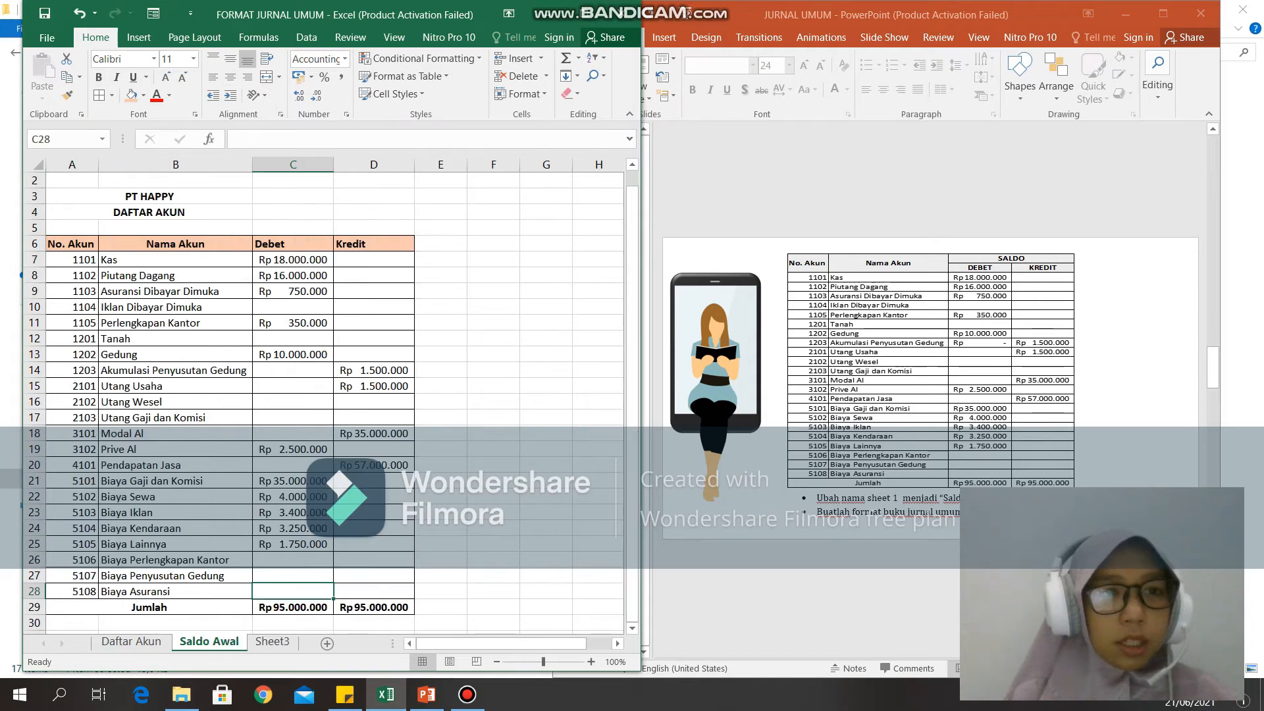
mouse_move(150, 196)
left_mouse_down()
mouse_move(150, 227)
mouse_move(149, 212)
left_mouse_up()
key("ctrl+c")
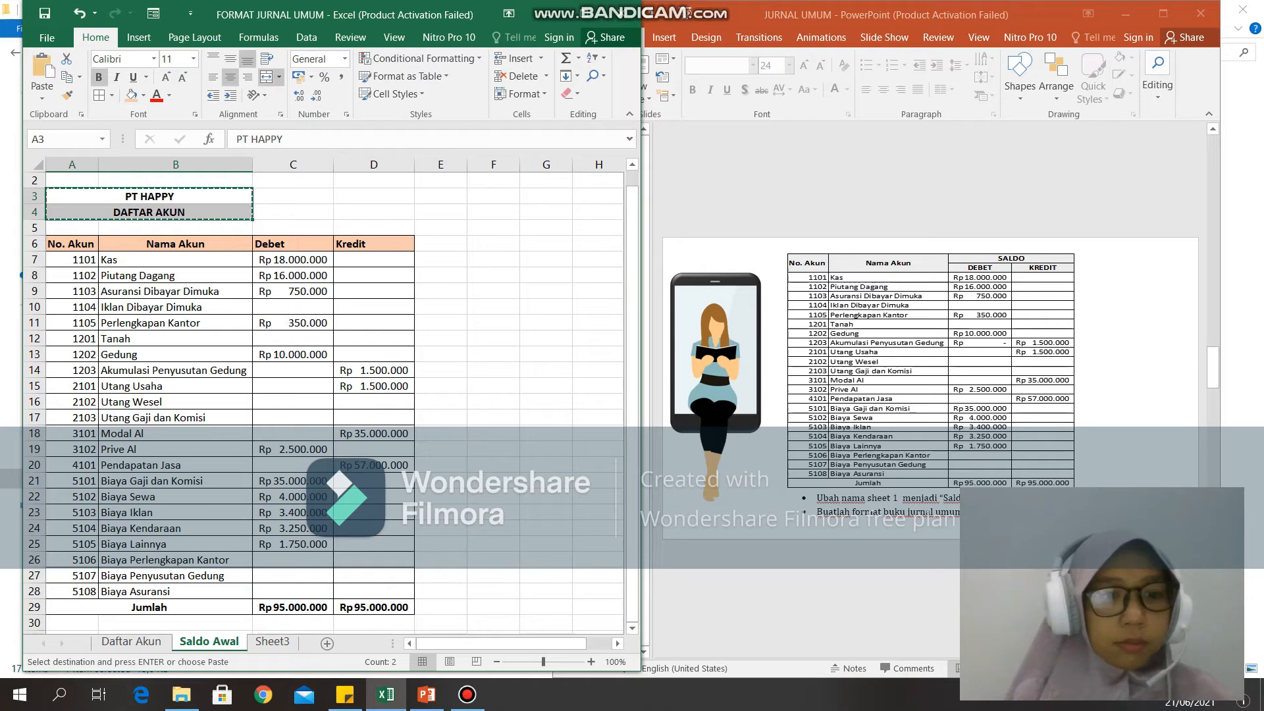
left_click(272, 641)
left_click(71, 180)
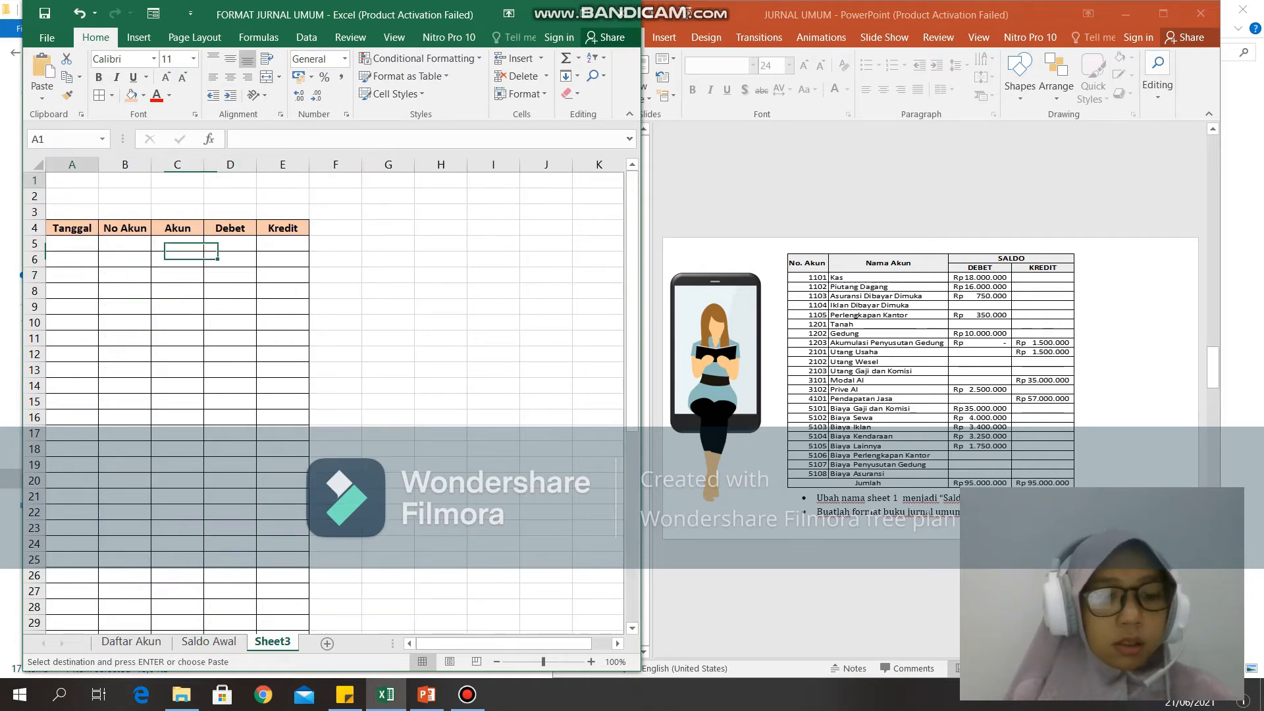
key("ctrl+v")
Replace the second title line in A2 with JURNAL UMUM.
left_click(99, 196)
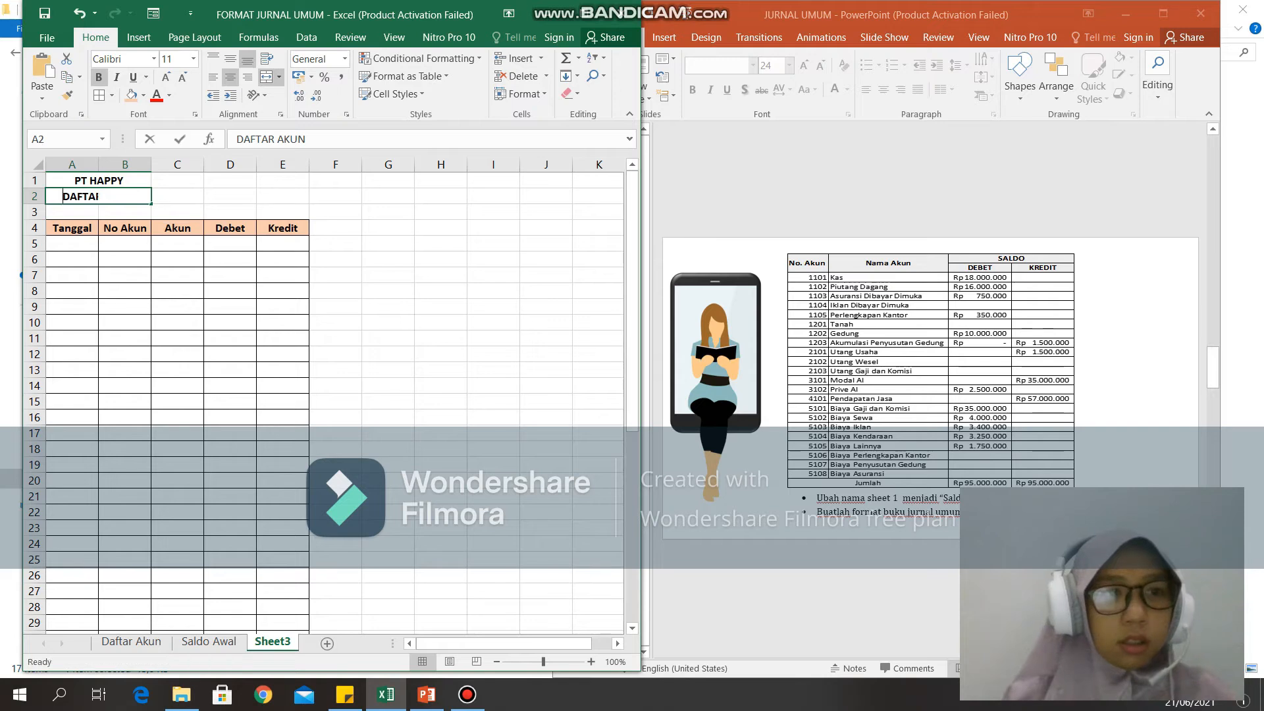
type("ju")
key("BackSpace")
key("BackSpace")
type("JURN")
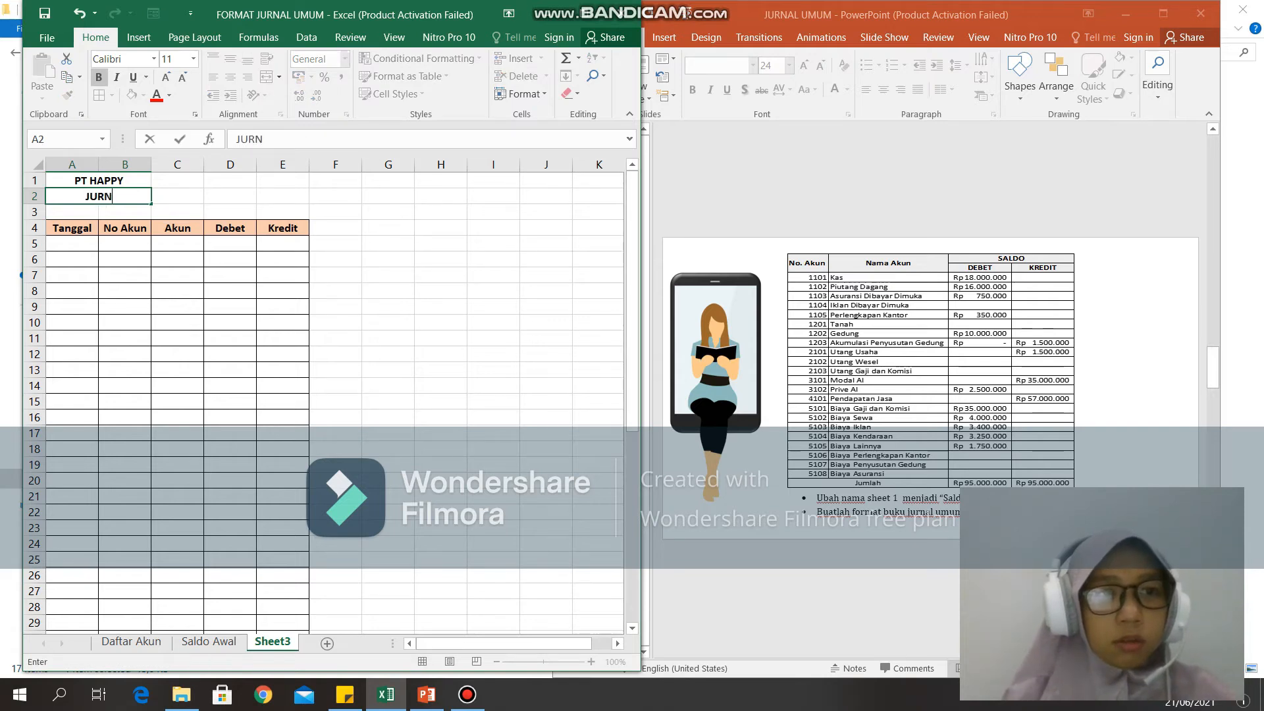
type("AL UMUM")
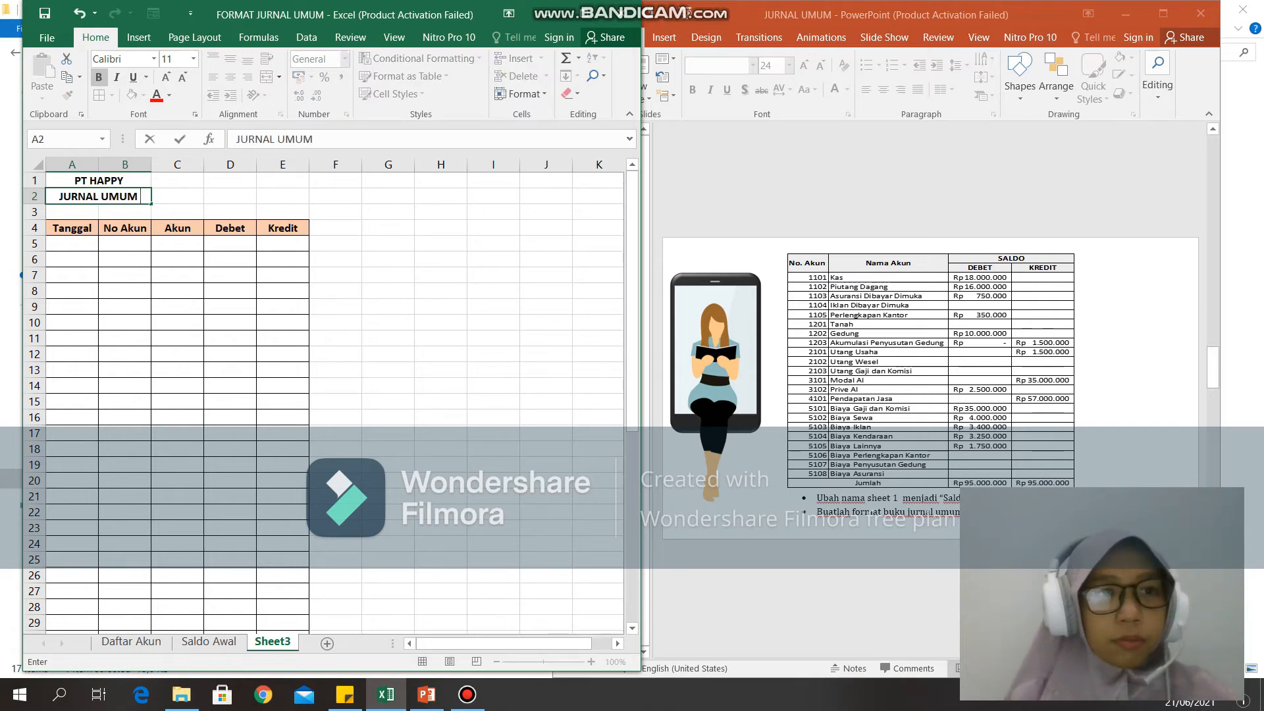
left_click(98, 197)
Merge and centre each of the two title lines across columns A to E.
left_click_drag(99, 180, 283, 180)
left_click(265, 77)
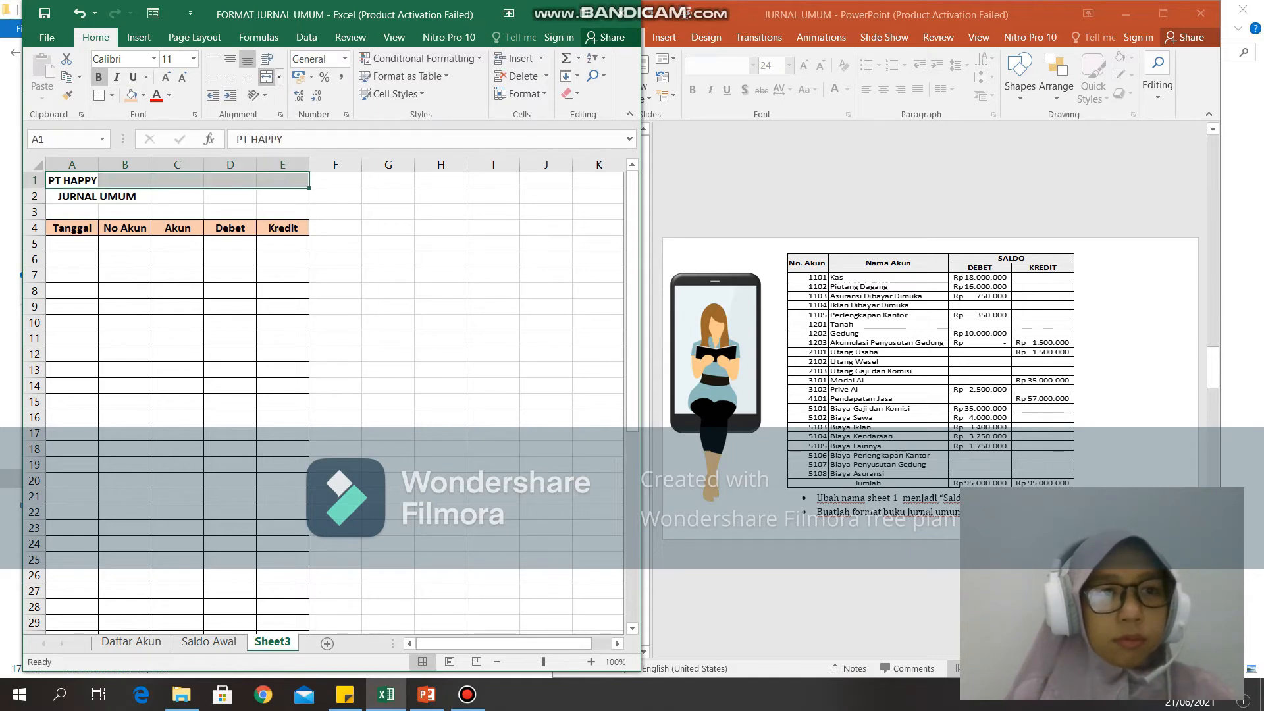
left_click(265, 77)
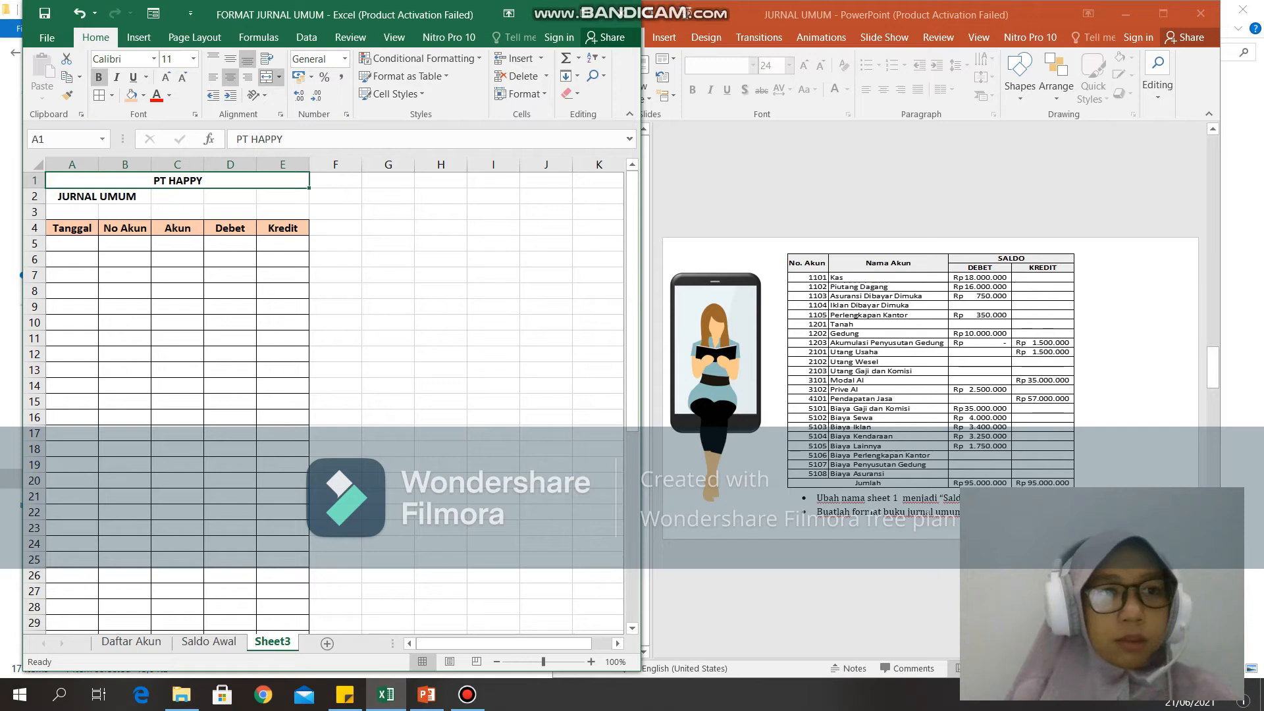
left_click_drag(99, 197, 283, 196)
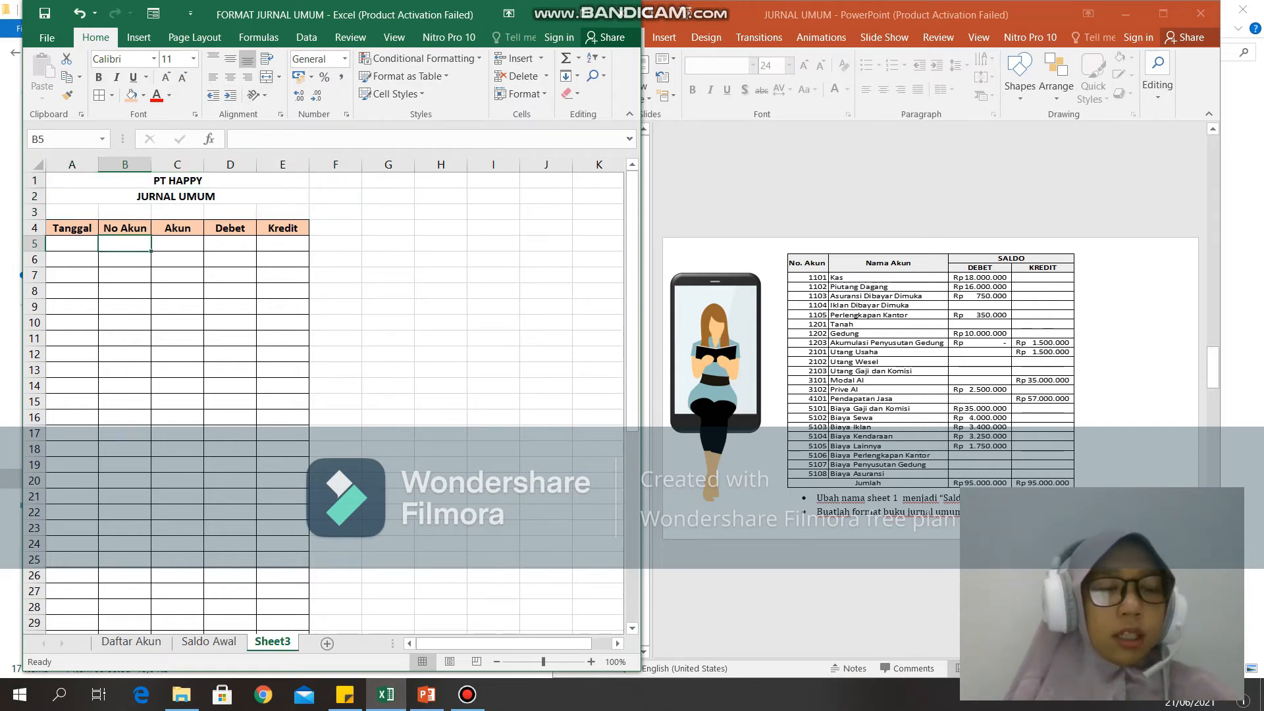
left_click(126, 164)
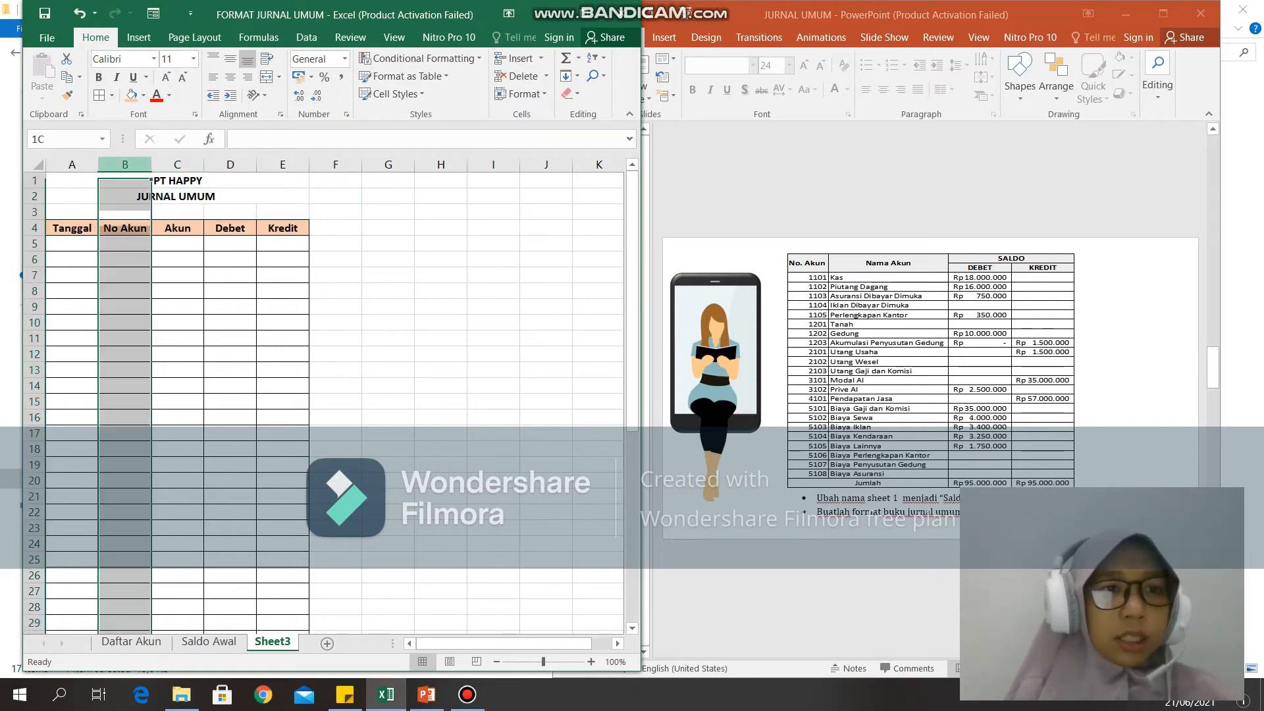
left_click(125, 212)
left_click(125, 275)
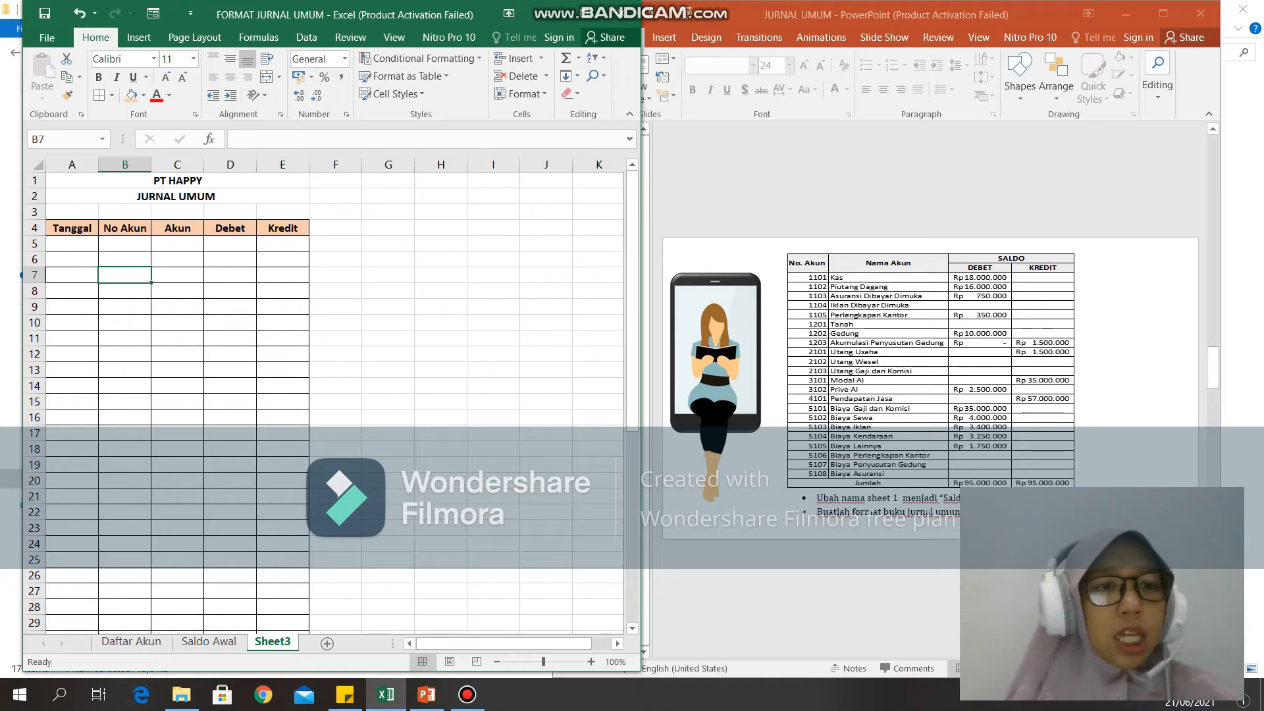
left_click_drag(177, 243, 177, 449)
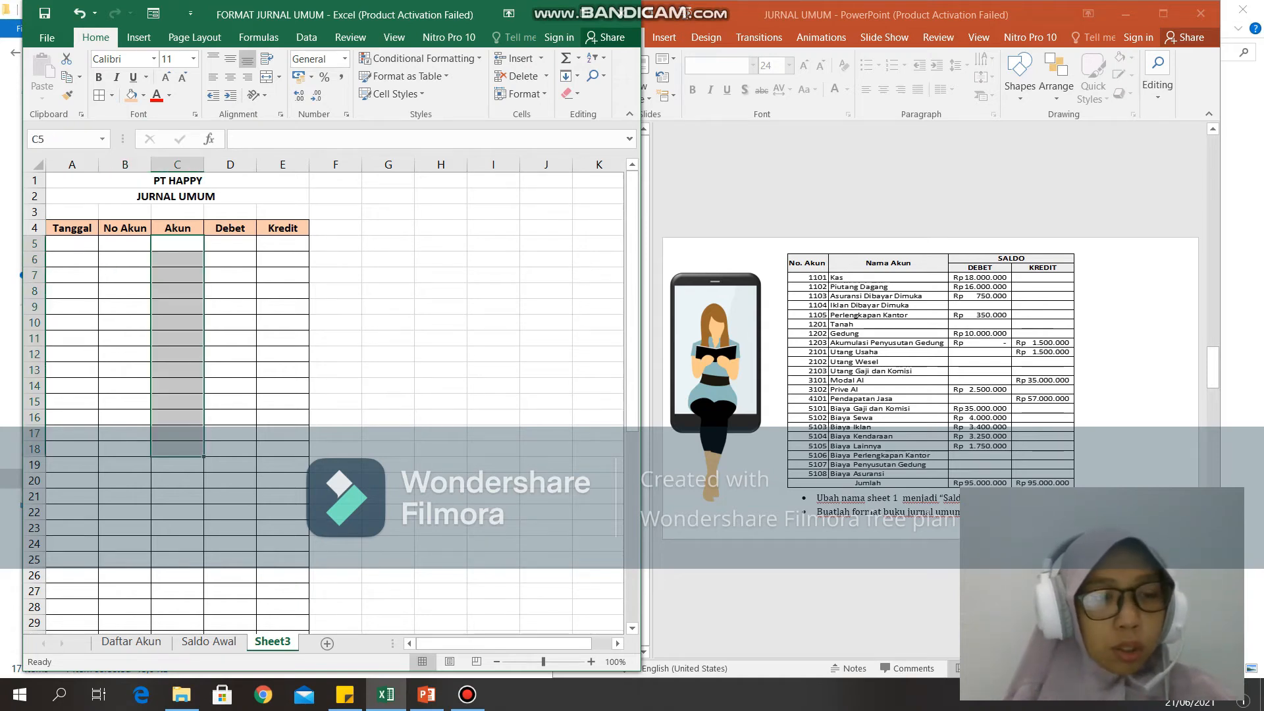
left_click_drag(126, 243, 125, 512)
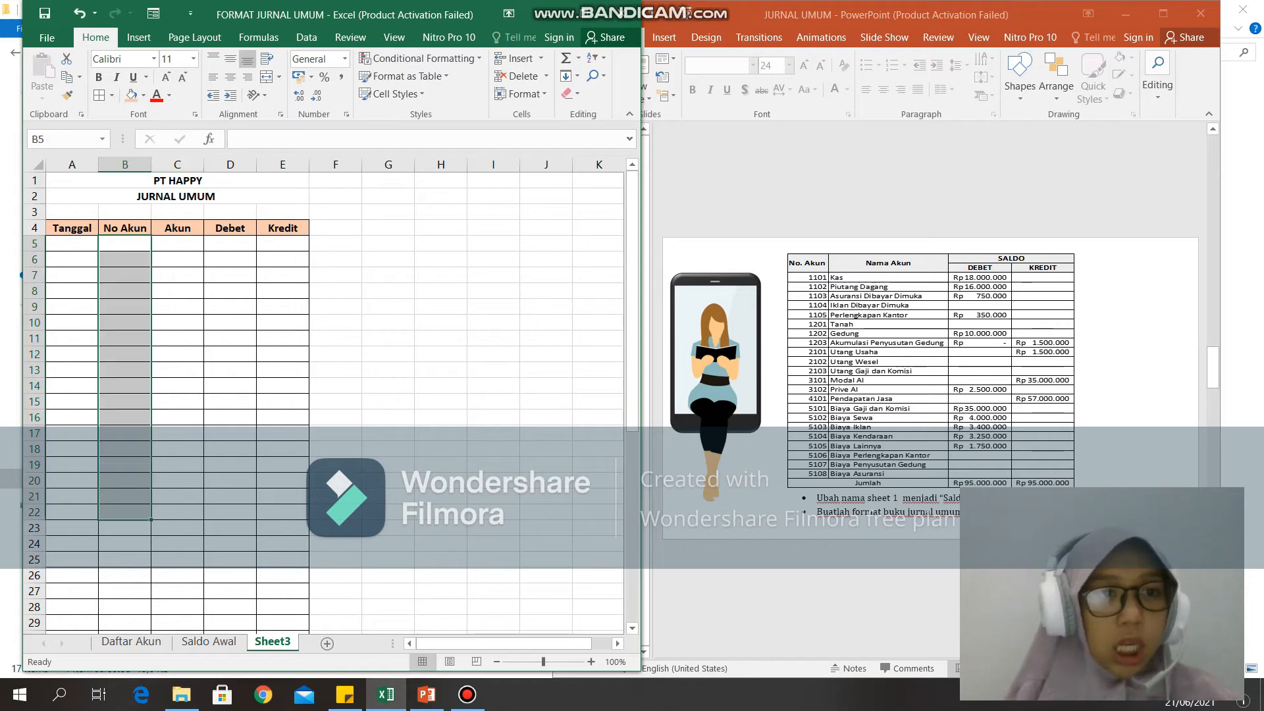
left_click(177, 243)
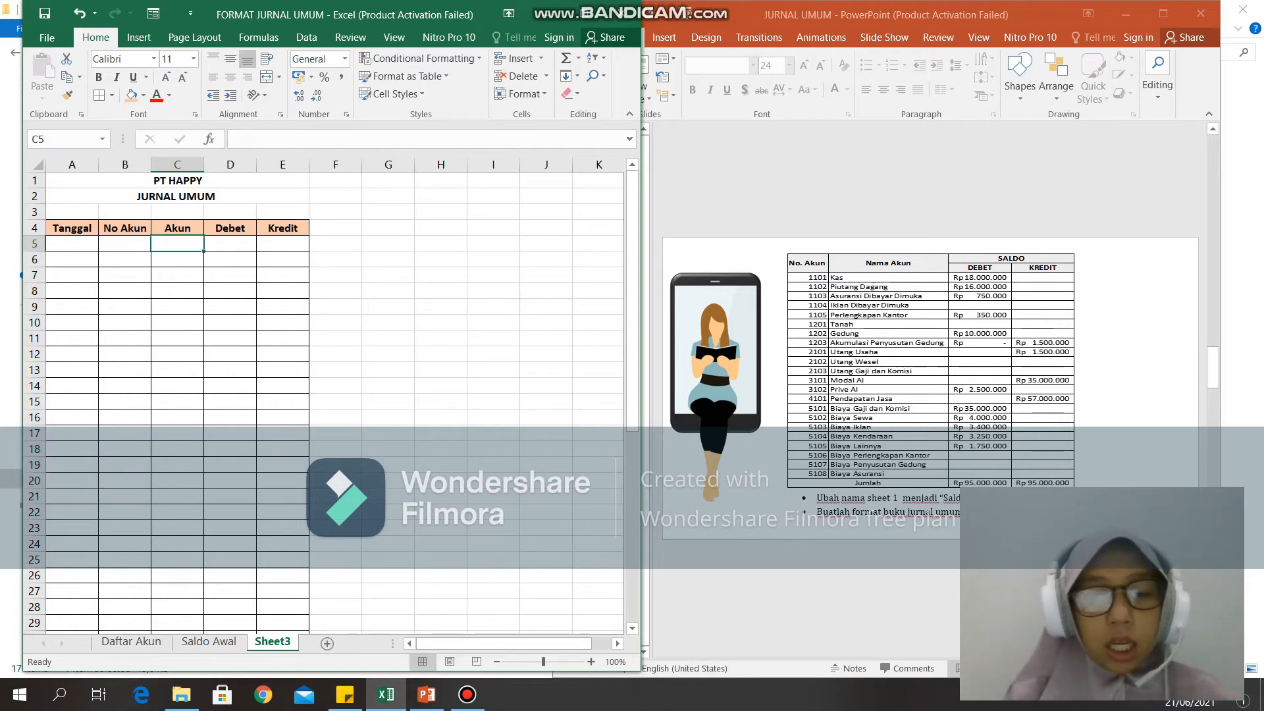
Enter the formula =VLOOKUP(B5;'Daftar Akun'!A7:B28;2;FALSE) in the first Akun cell, C5.
type("=VLOOKUP")
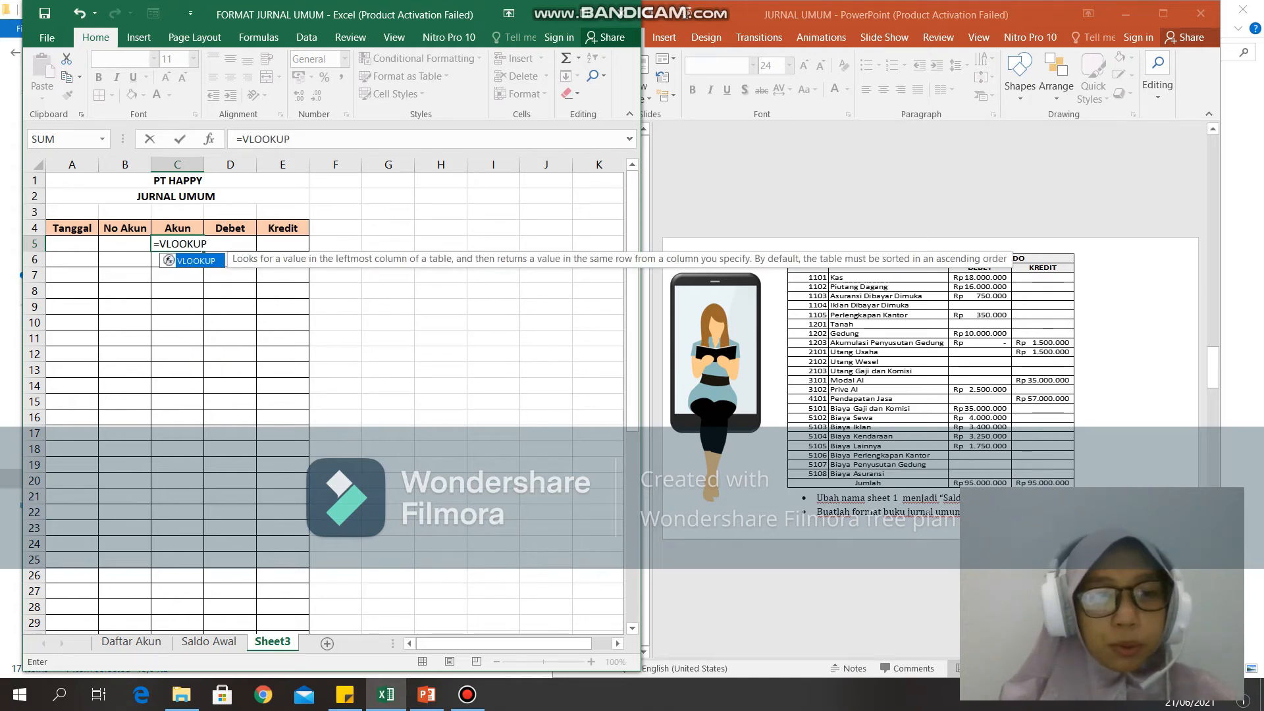
type("(")
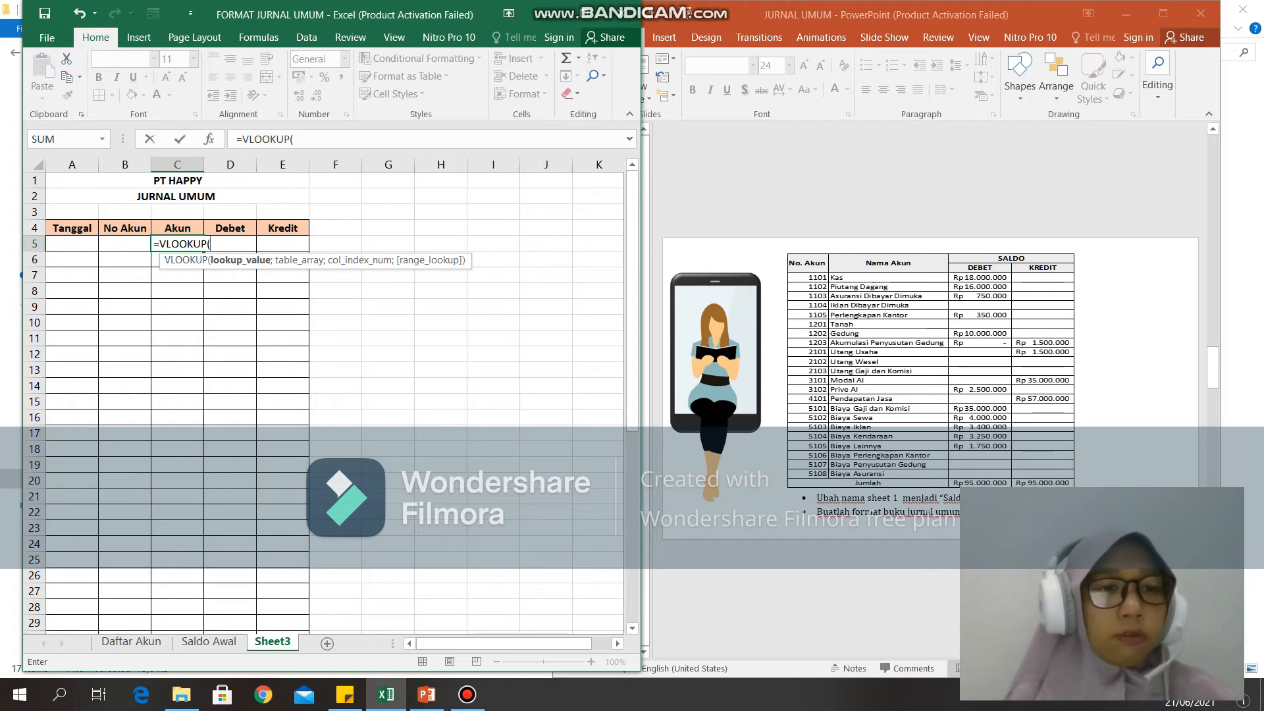
left_click(125, 243)
type(";")
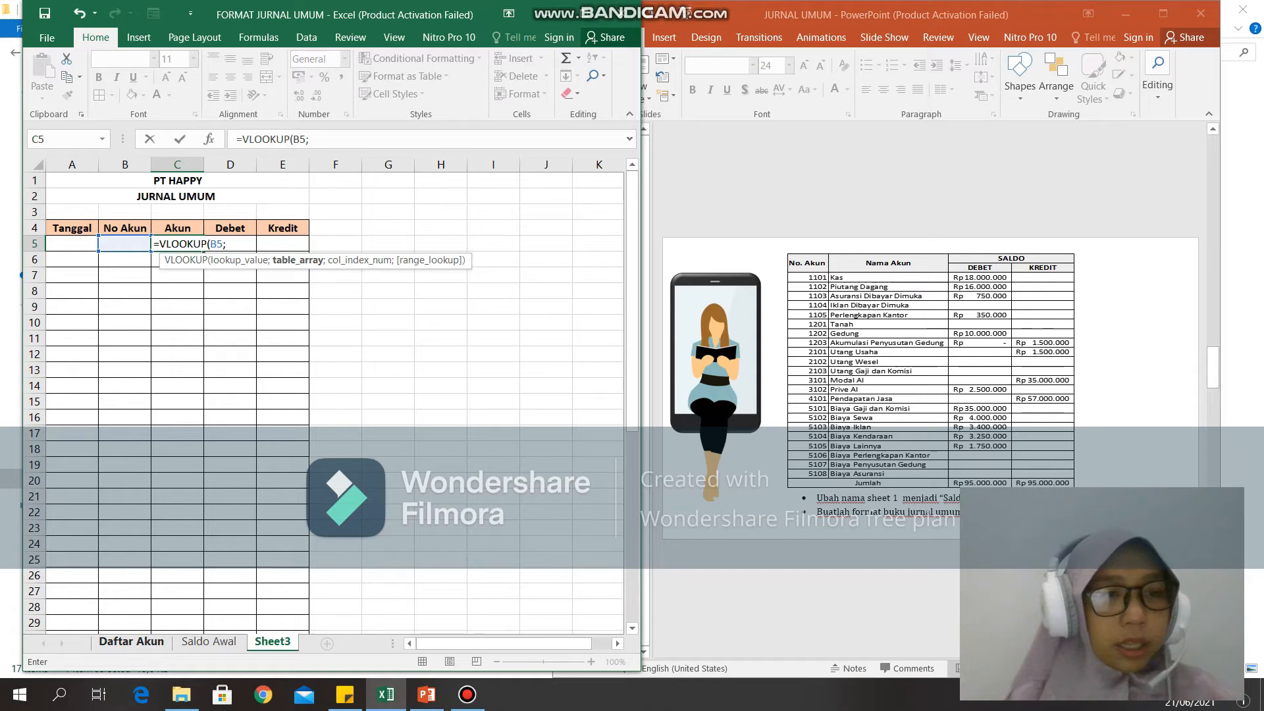
left_click(131, 641)
left_click_drag(72, 260, 175, 591)
type(";")
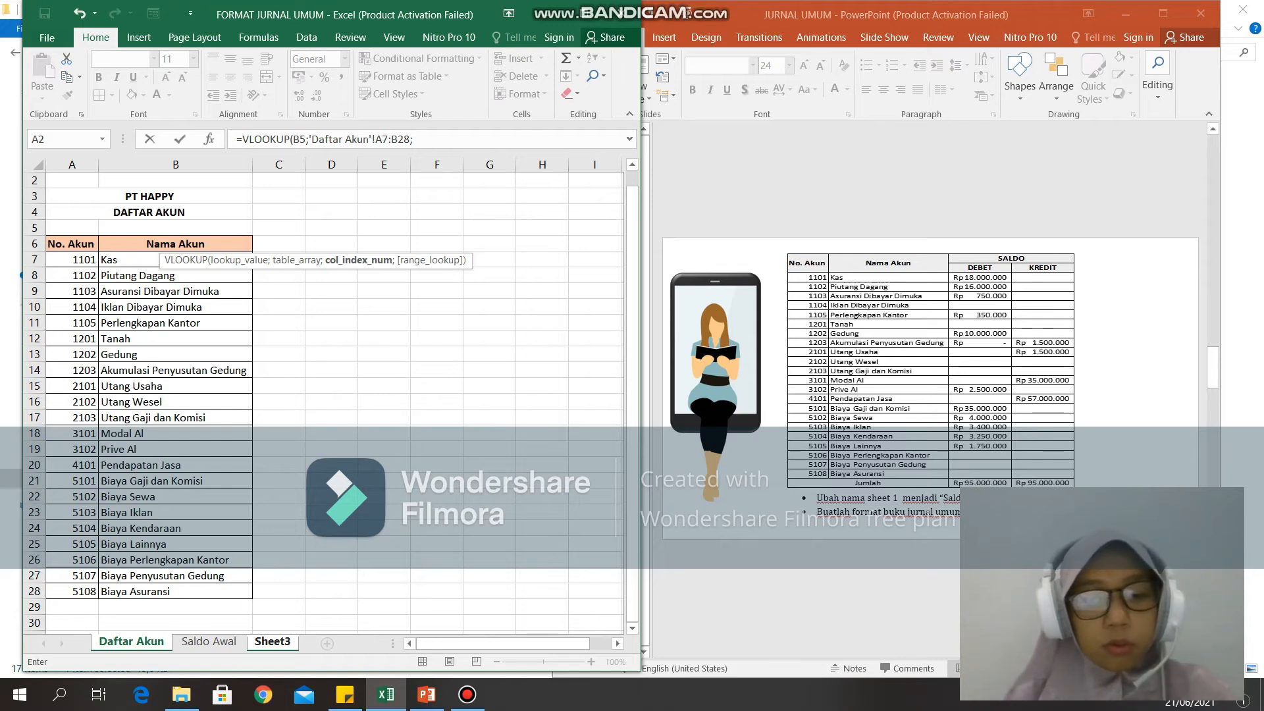
type("2;FALS")
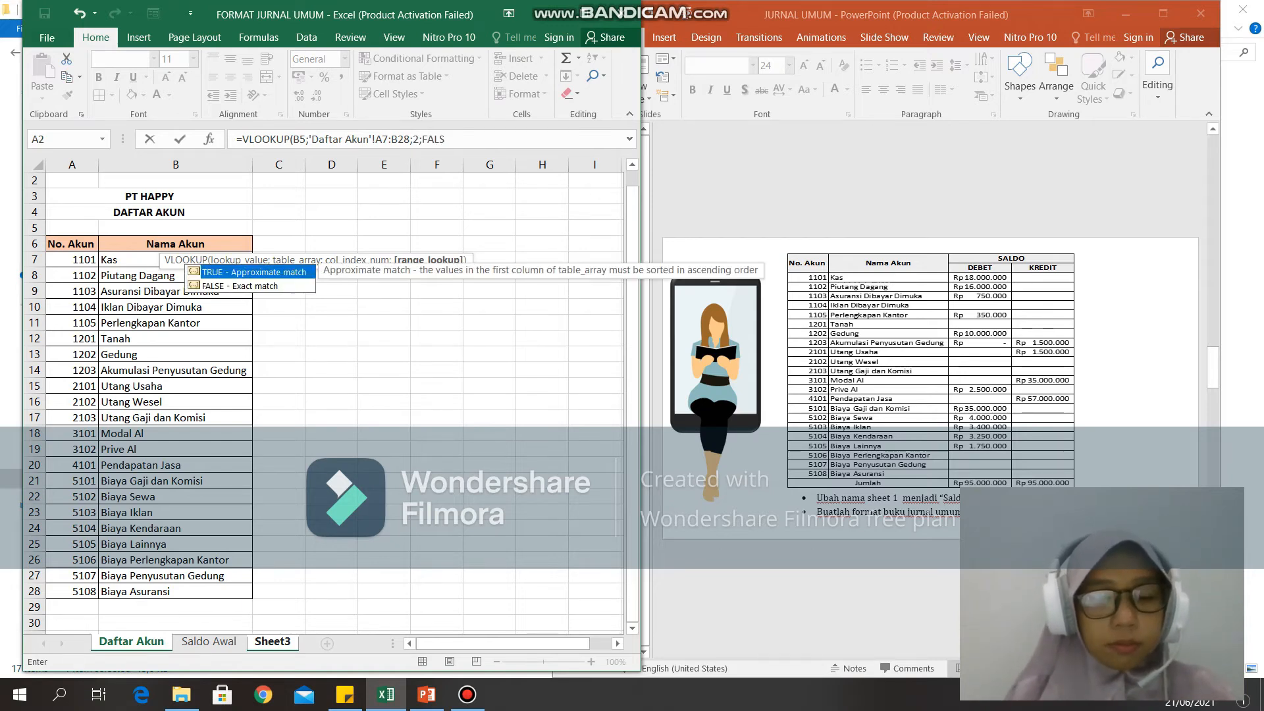
type("E")
key("Return")
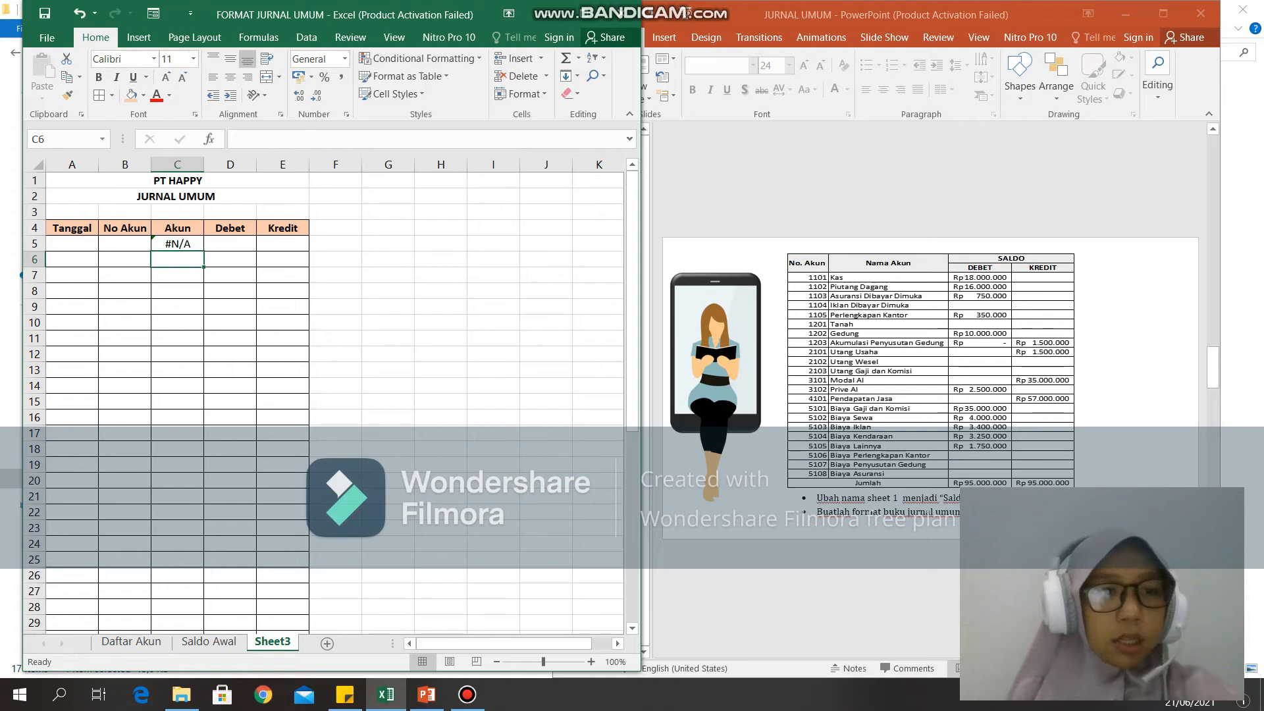
Fill the Akun lookup formula from C5 down through C35.
left_click(177, 243)
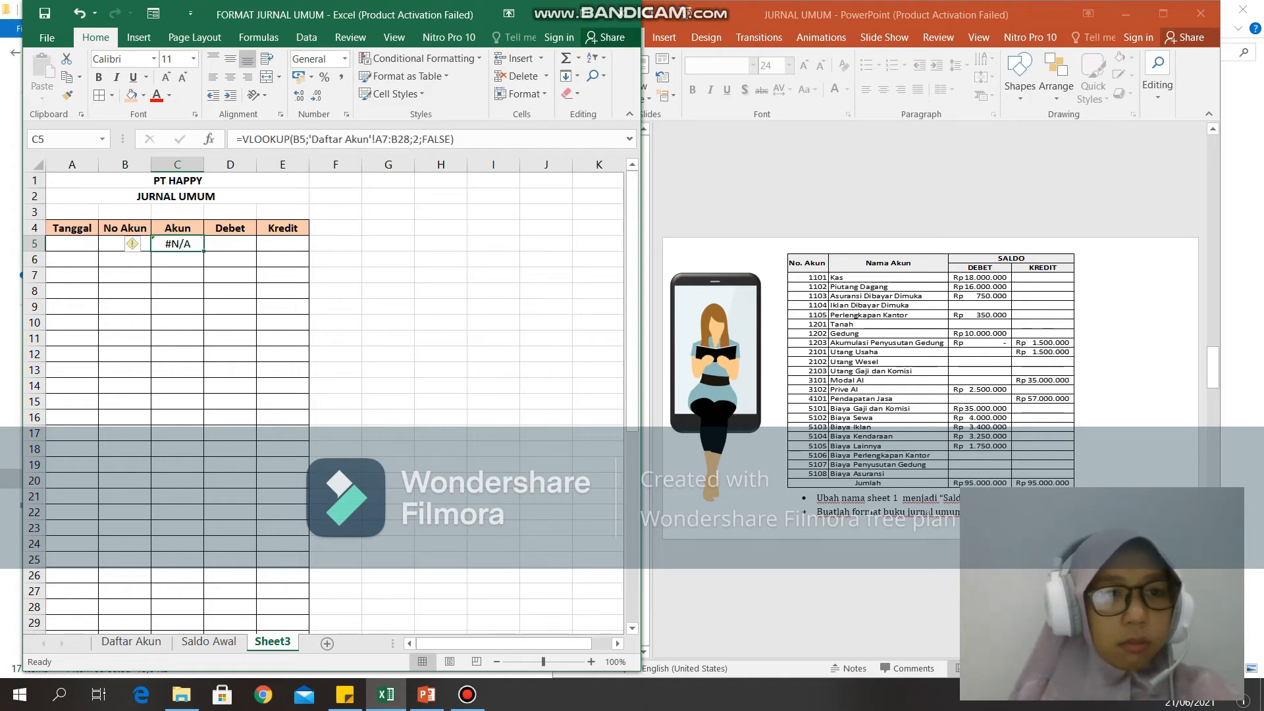
left_click_drag(203, 251, 198, 623)
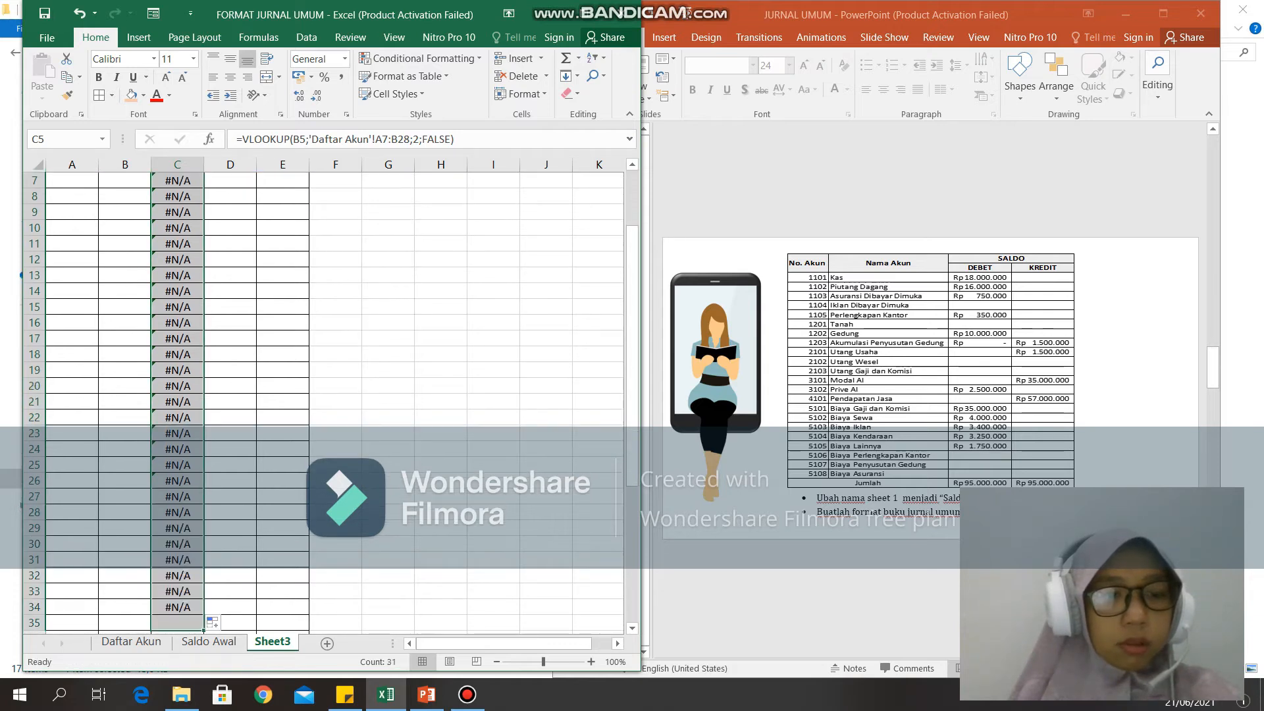
left_click(178, 465)
left_click_drag(632, 423, 632, 362)
left_click(230, 322)
left_click(229, 497)
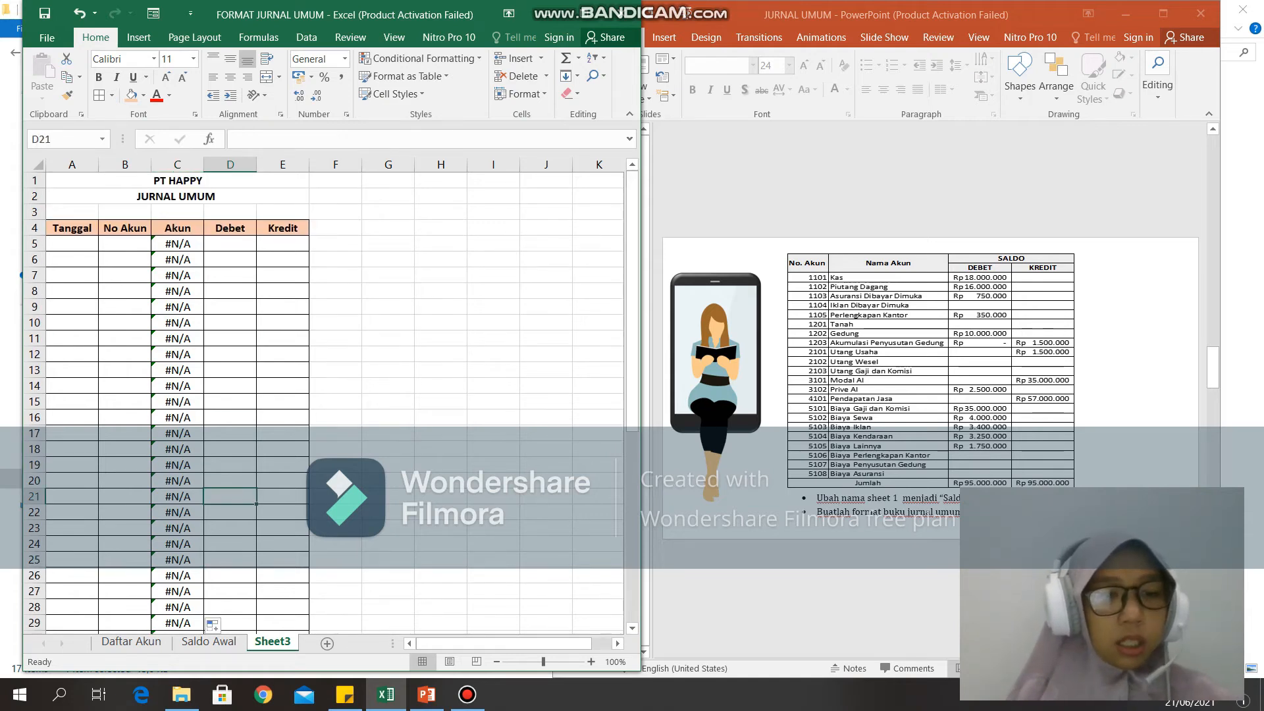
Rename Sheet3 as Jurnal Umum.
double_click(272, 642)
type("JU")
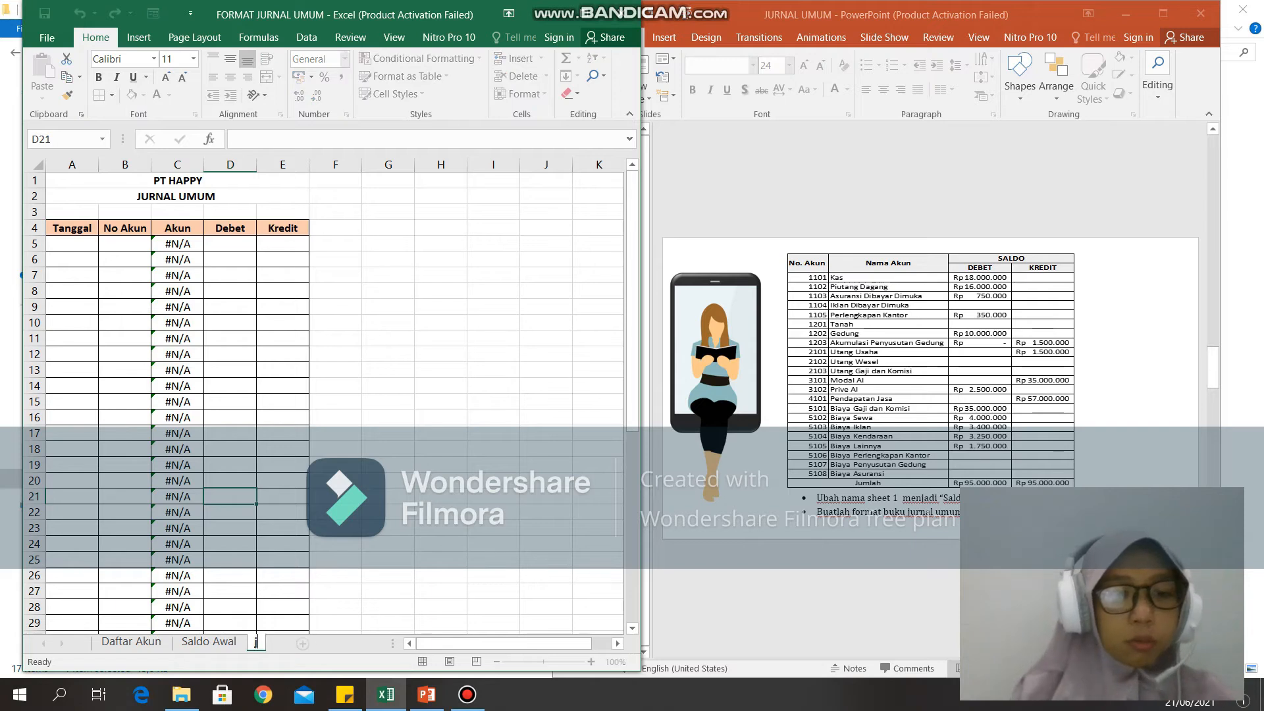
type("RNL")
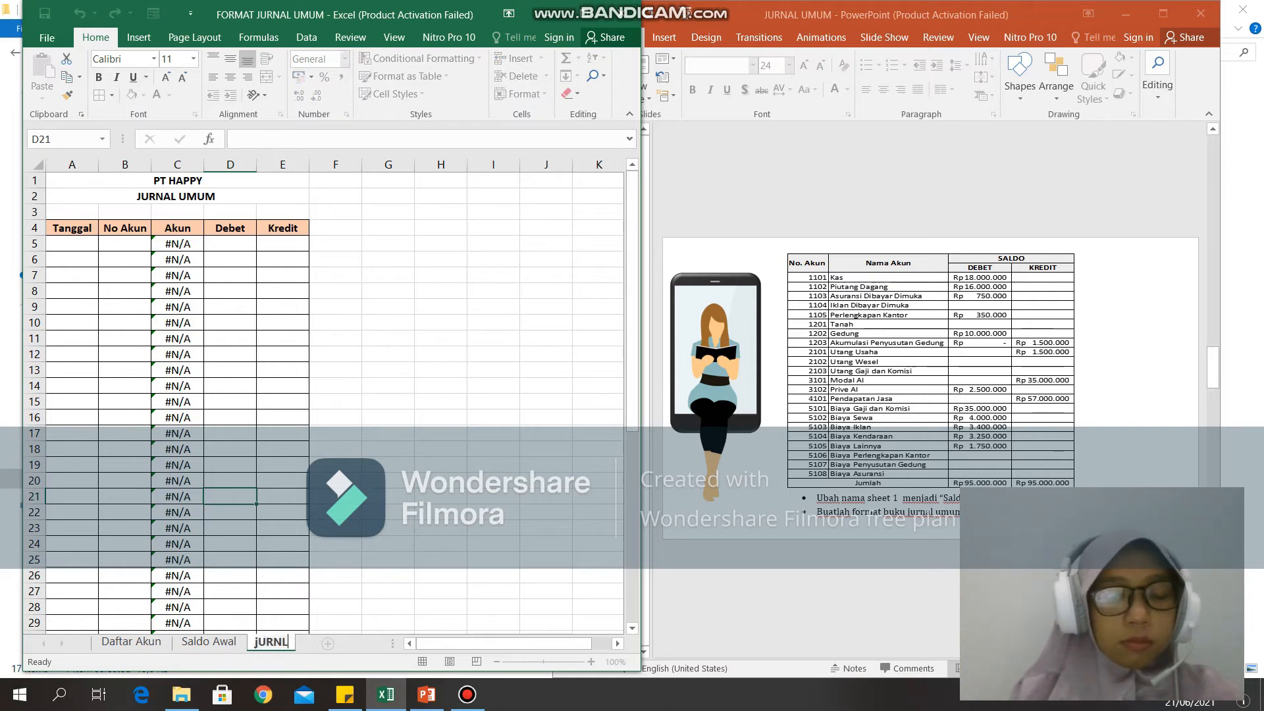
key("BackSpace")
key("BackSpace")
key("BackSpace")
key("BackSpace")
type("Jur")
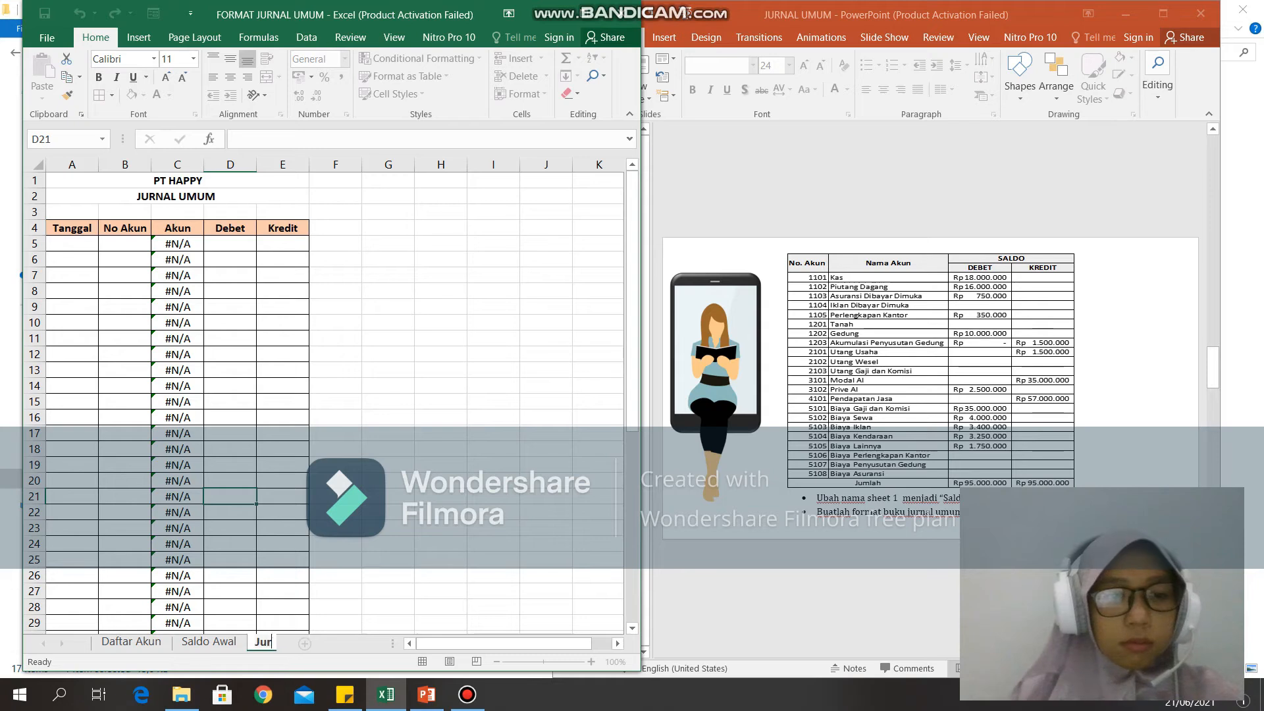
type("nal Umum")
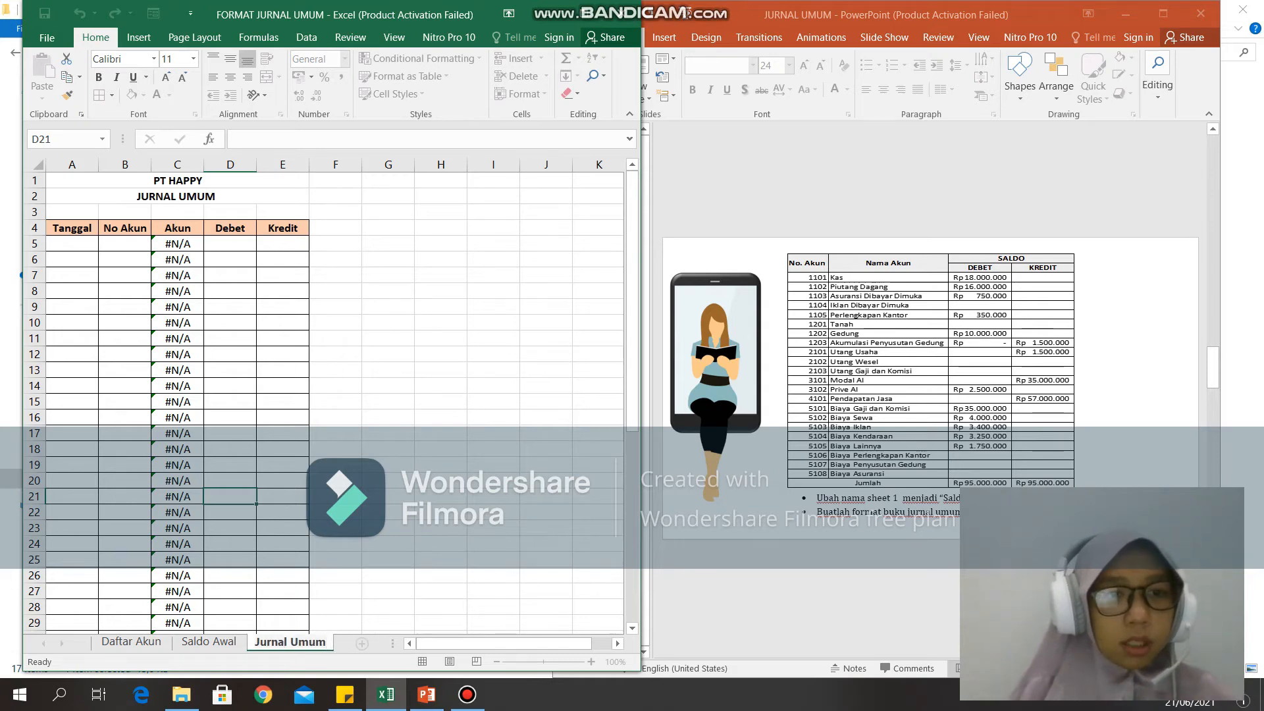
left_click(230, 481)
Show the data entry form for the journal table starting from cell D6, and close it again.
left_click(231, 338)
left_click(230, 259)
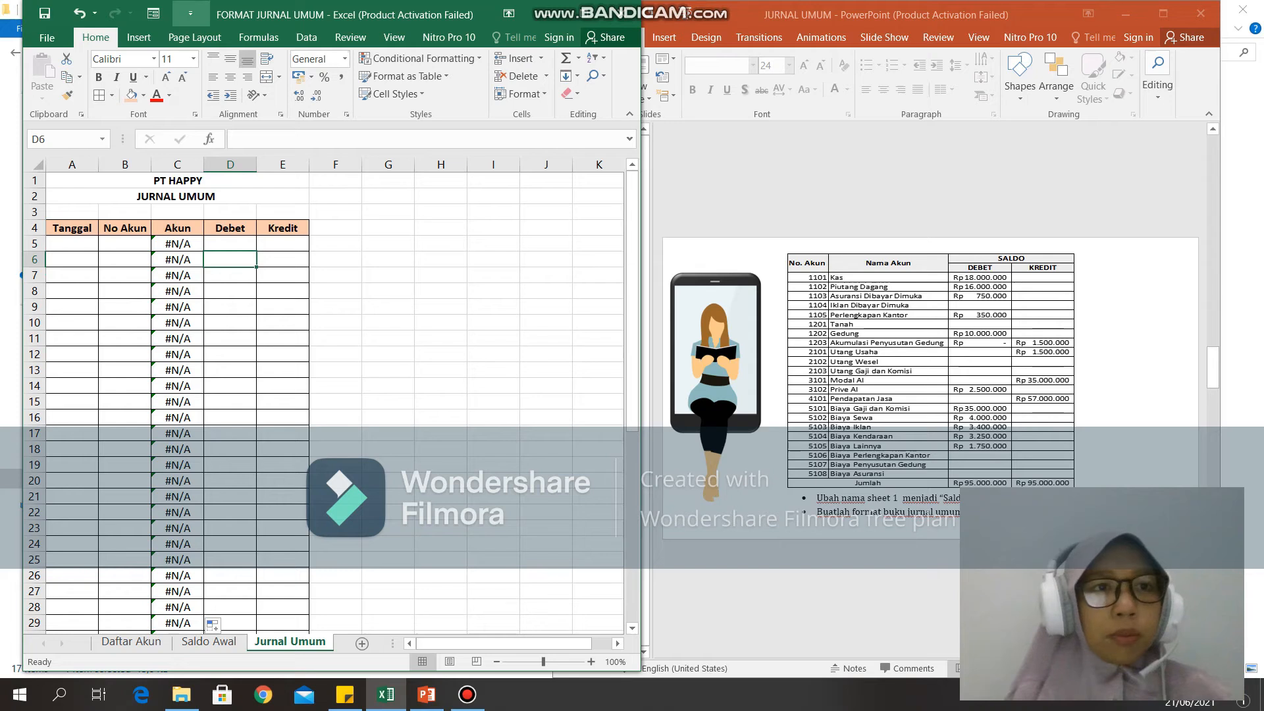
left_click(153, 13)
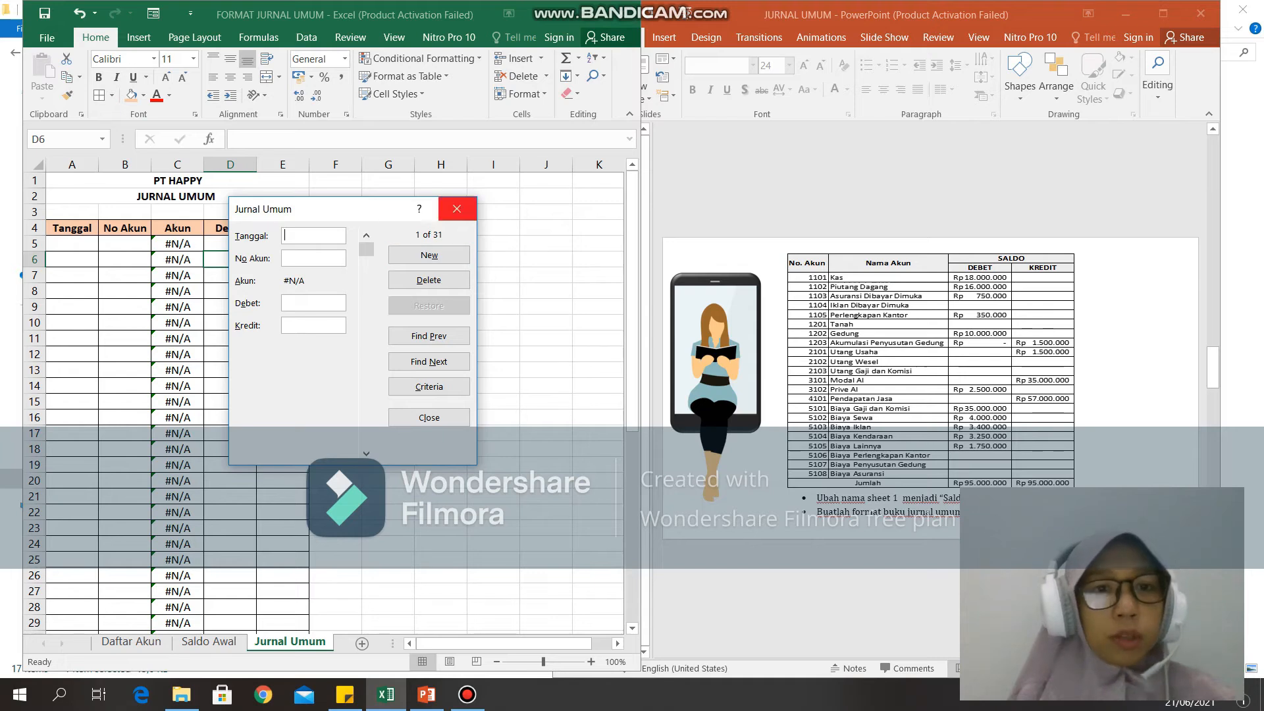
left_click(456, 208)
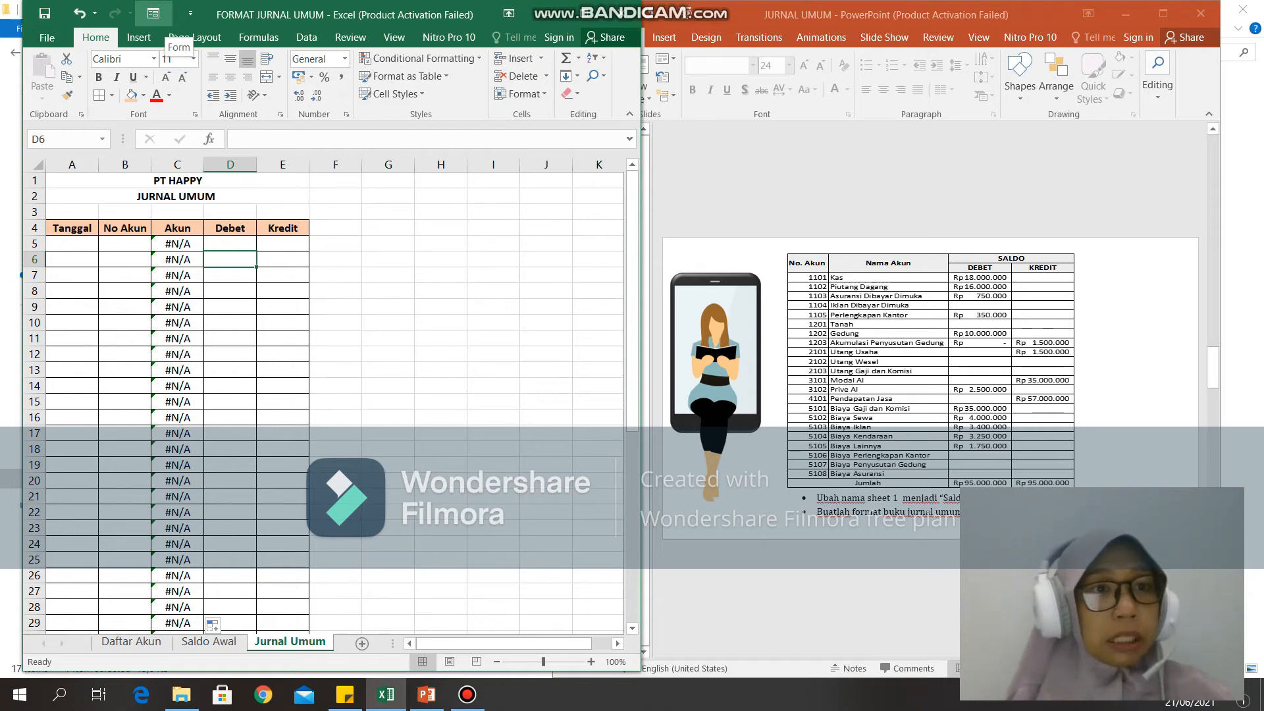
left_click(176, 259)
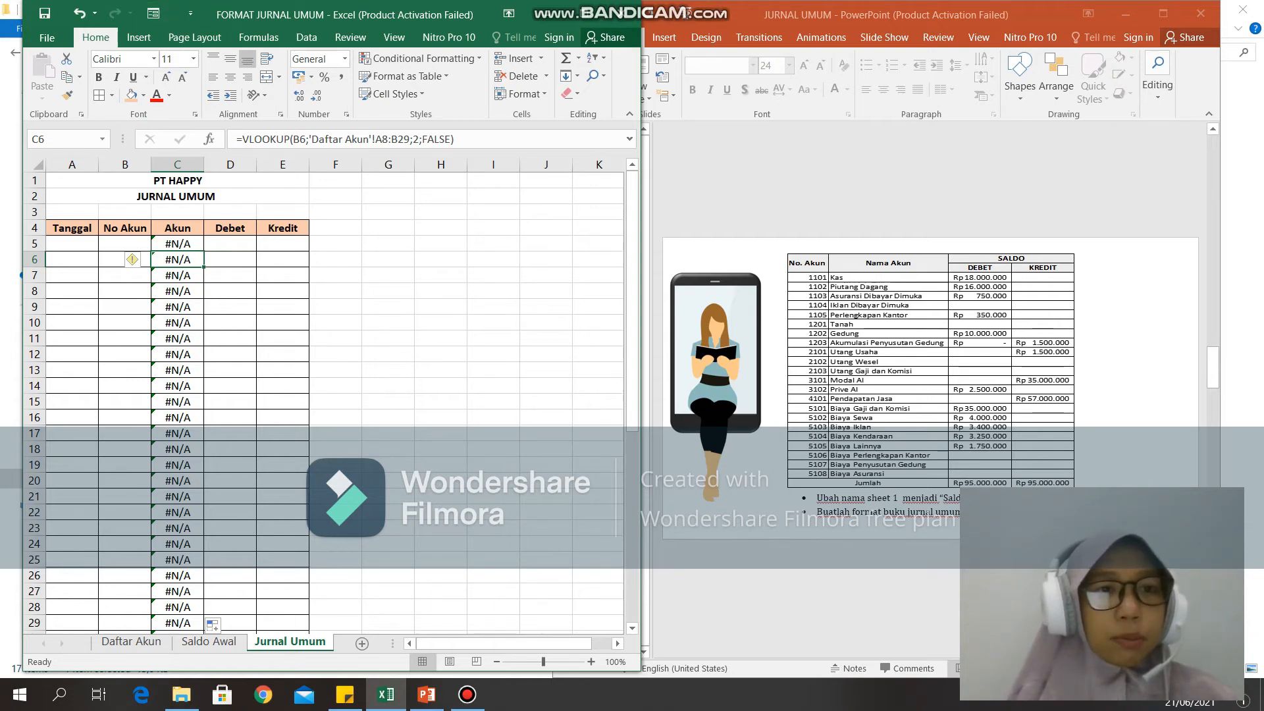
key("Right")
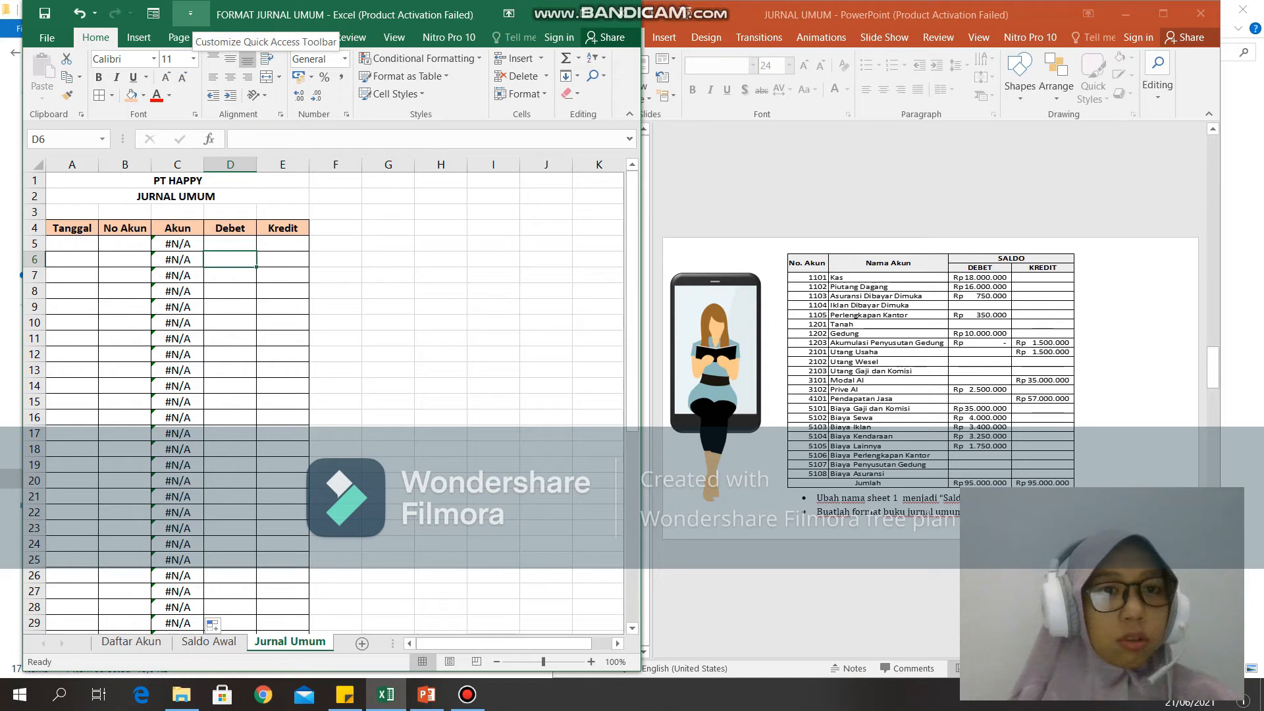
Locate the Form command among All Commands in the Quick Access Toolbar customization and accept the options.
left_click(190, 13)
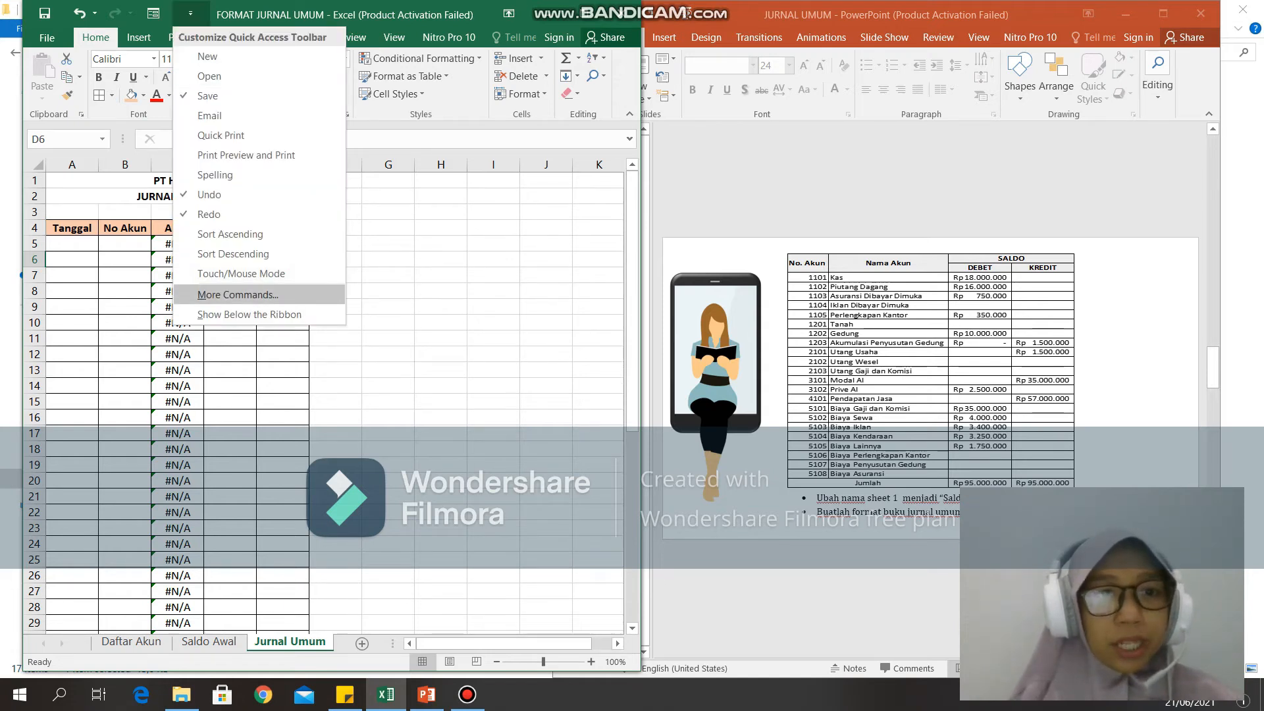
left_click(237, 294)
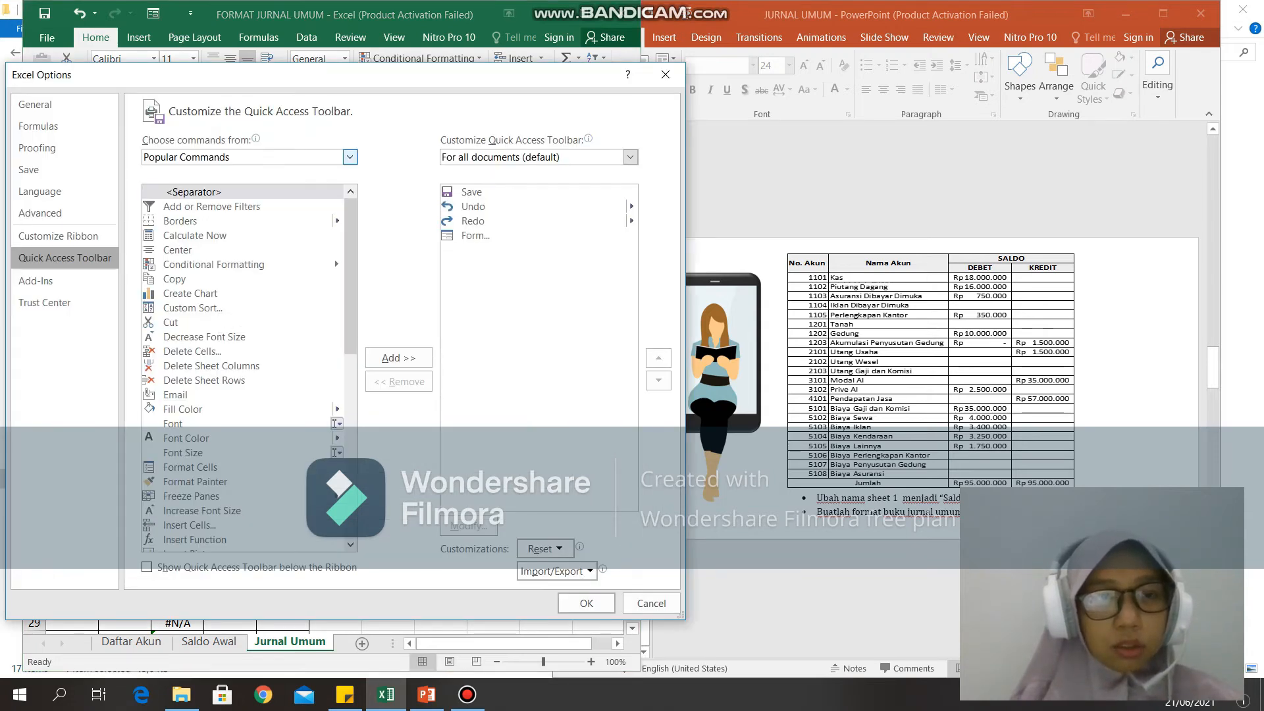
left_click(349, 156)
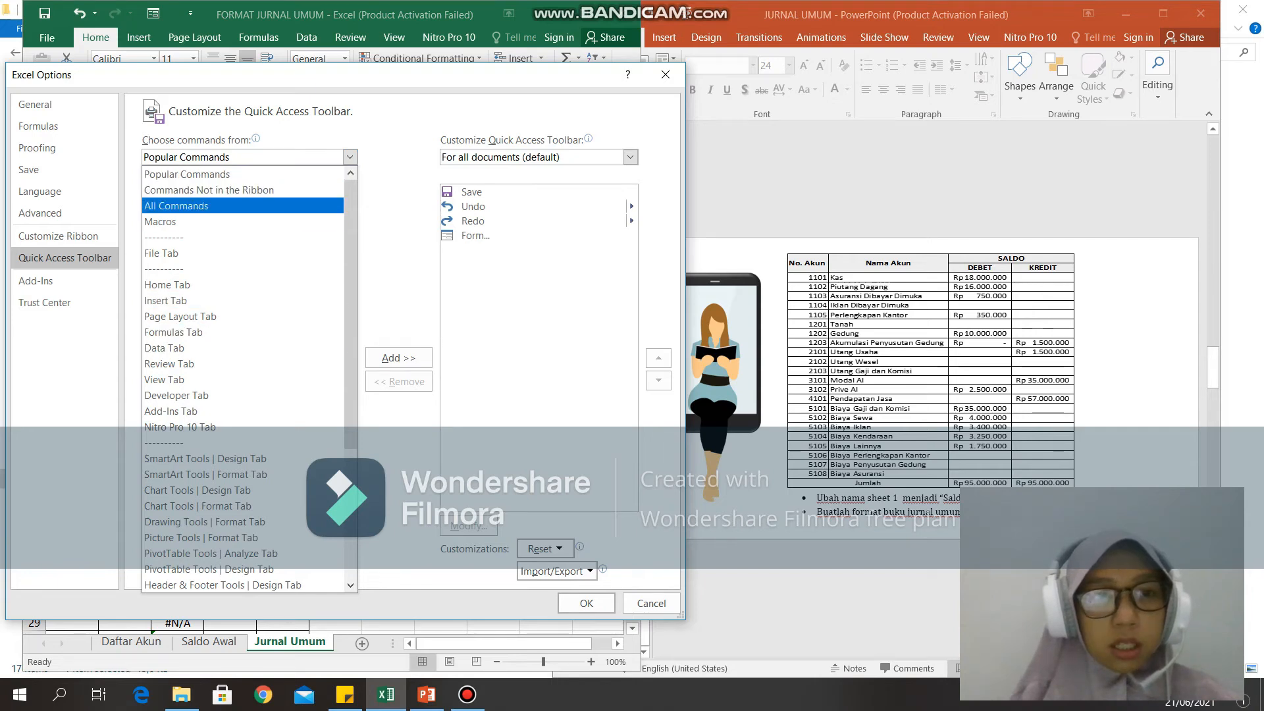
left_click(198, 206)
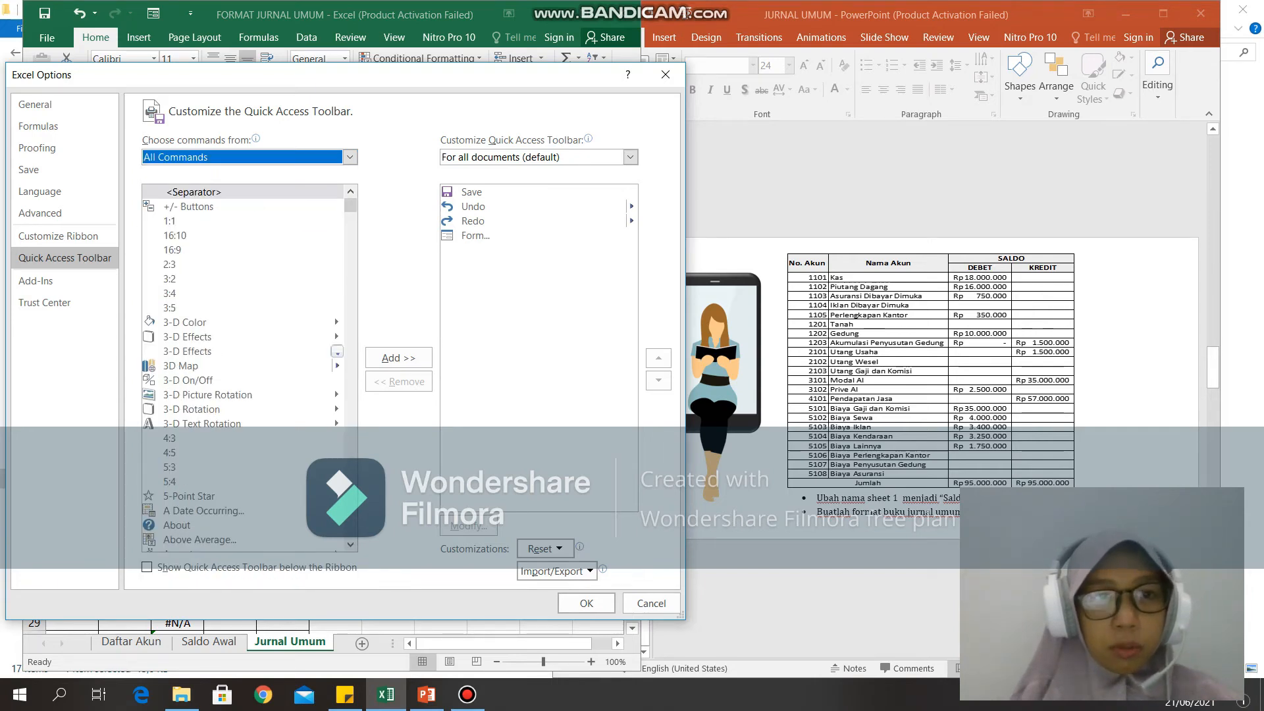
left_click_drag(350, 205, 350, 307)
scroll(334, 444, "down", 9)
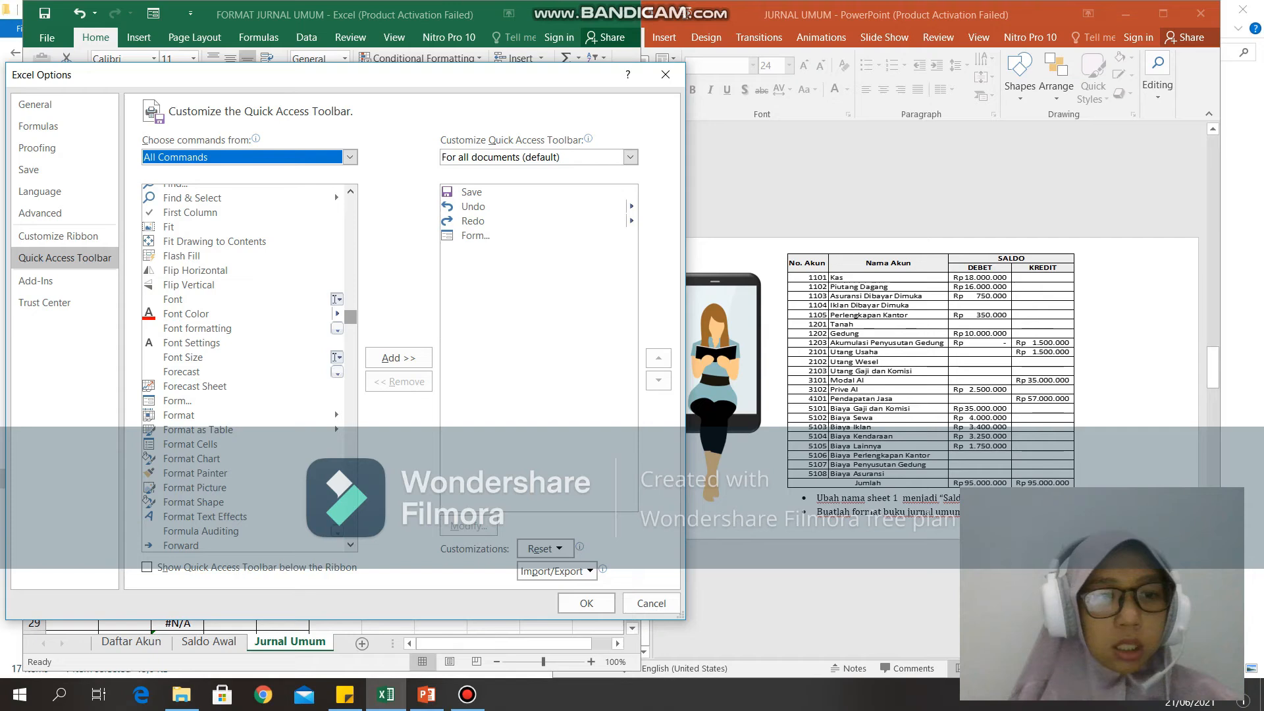
left_click(177, 401)
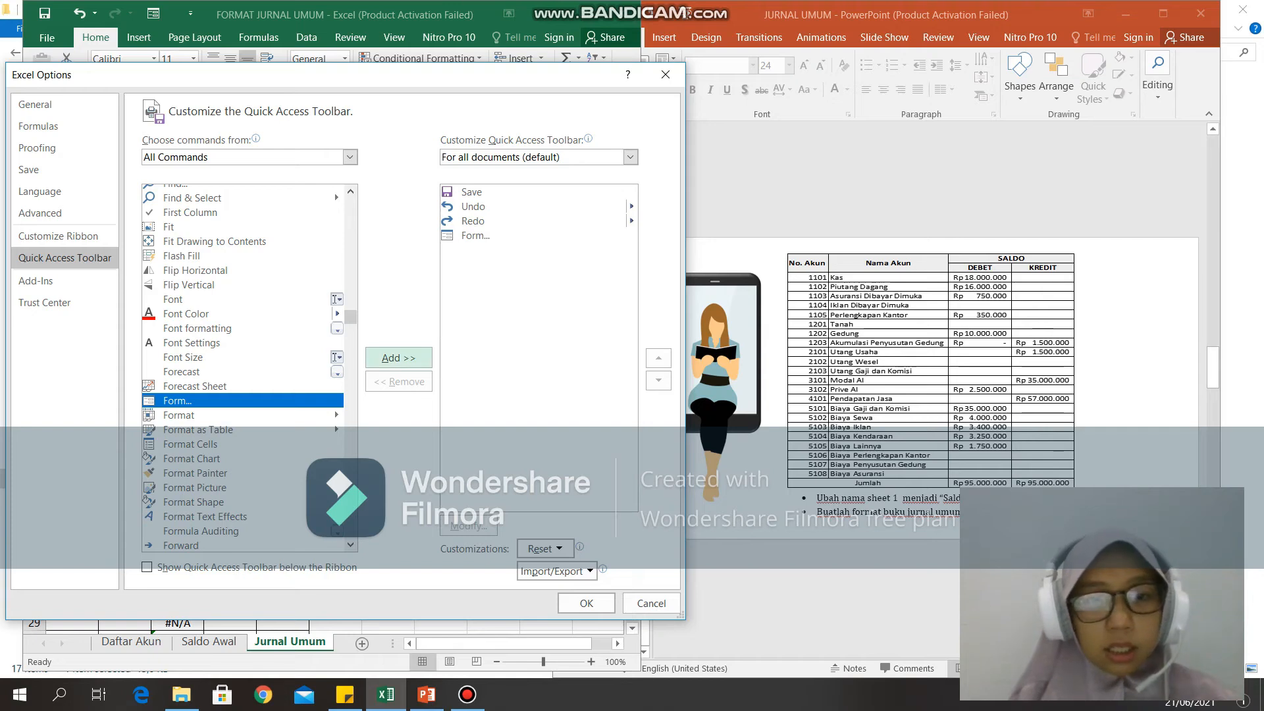
left_click(586, 603)
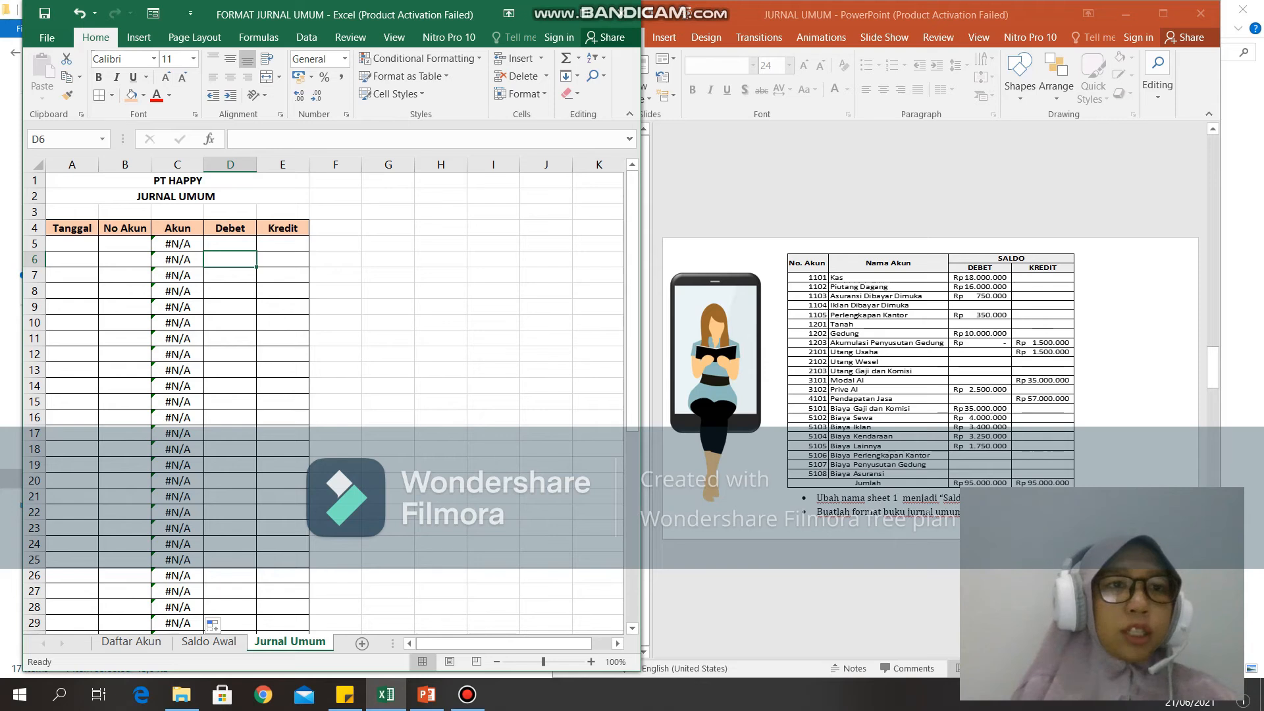
Open the data entry form for the journal table from cell D5.
left_click(125, 275)
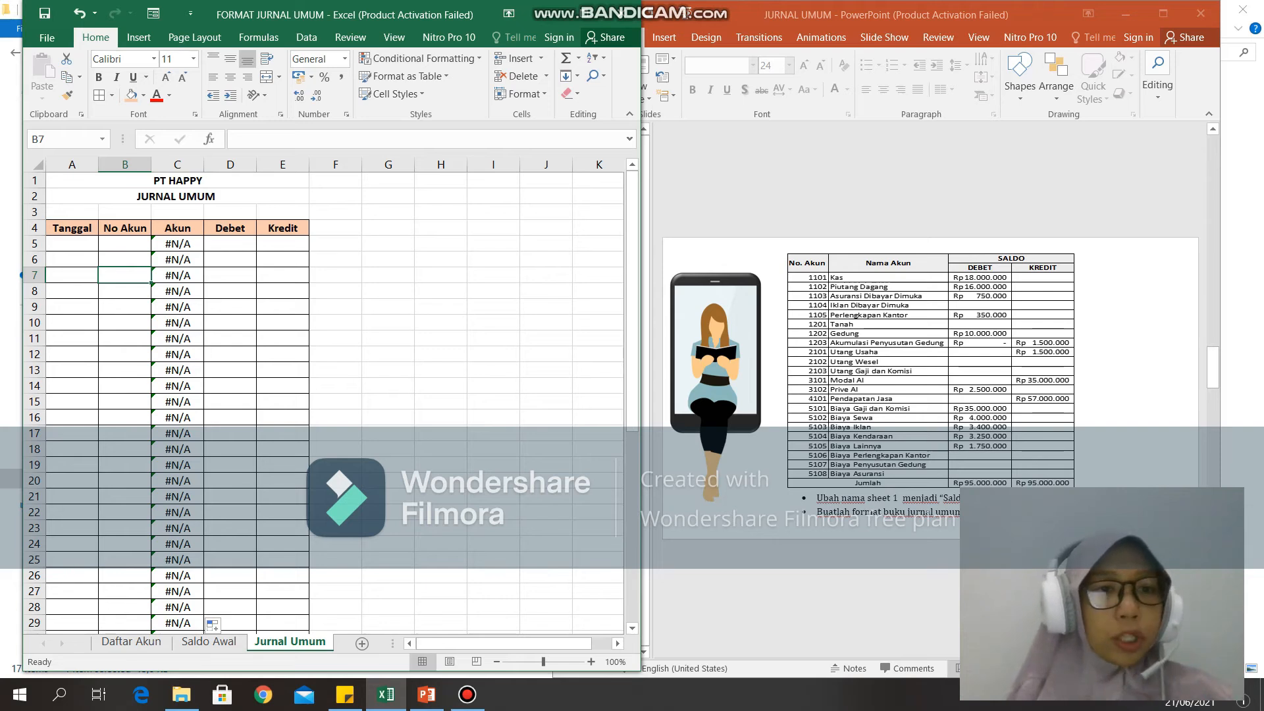
left_click(230, 243)
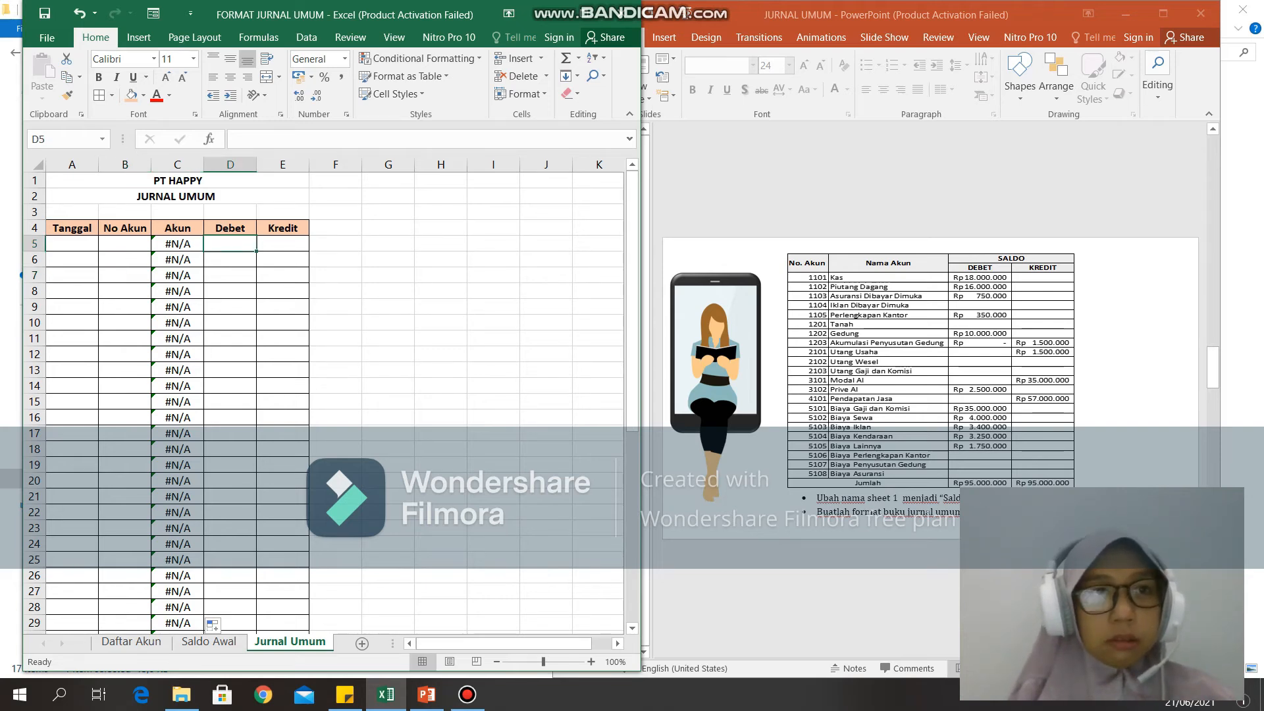
left_click(153, 13)
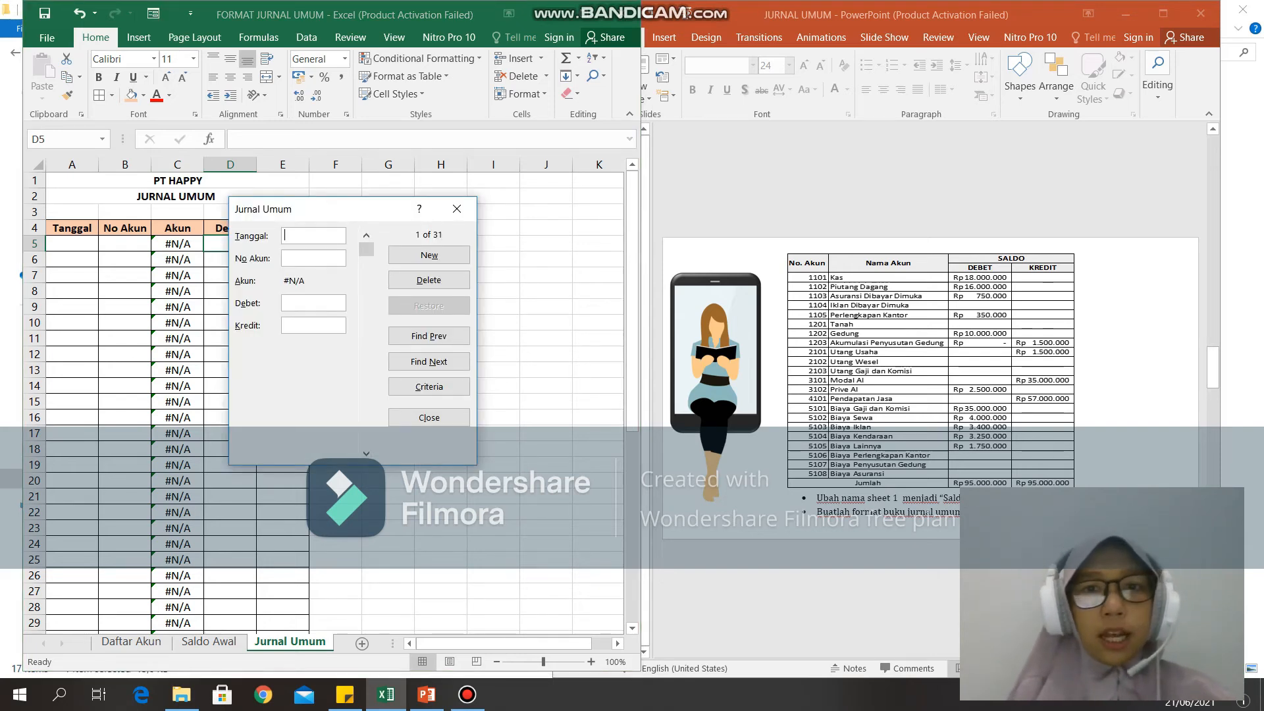
Switch to PowerPoint and show slide 8, CONTOH, with the example transaction.
left_click(715, 461)
left_click(597, 399)
key("Down")
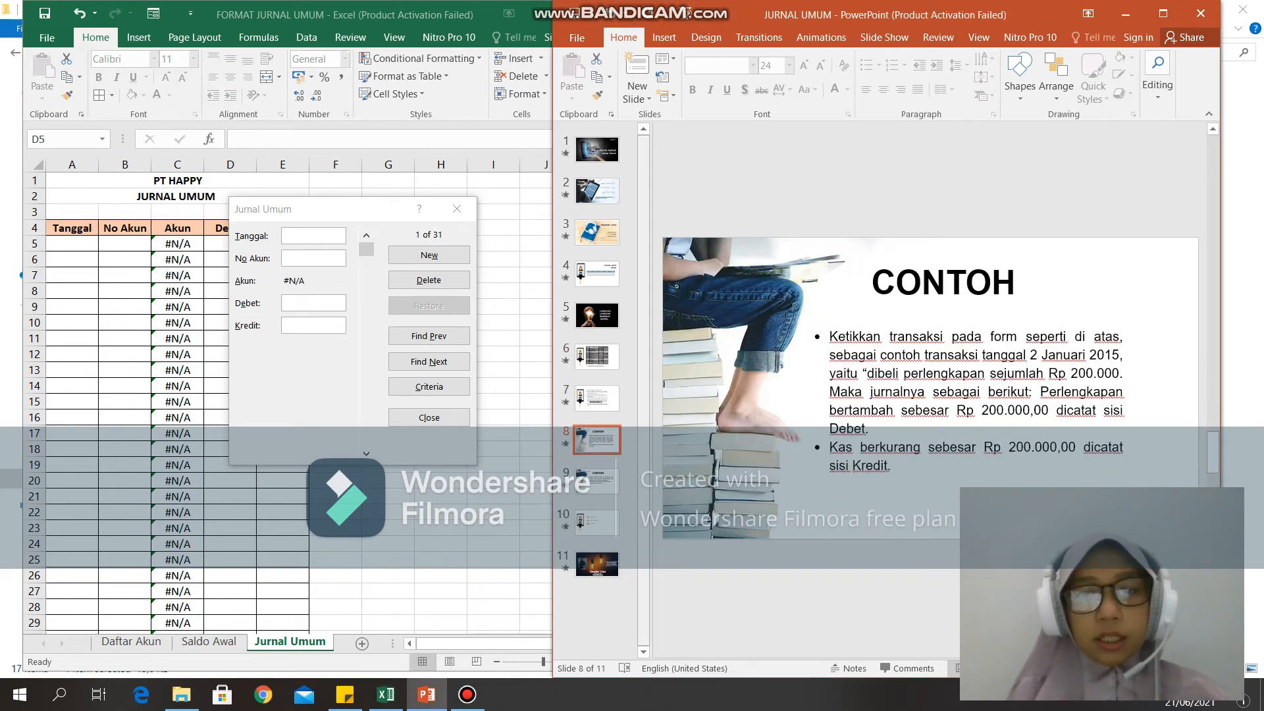
Switch back to Excel and reopen the journal table's data form from cell A5 at the first record.
key("alt+Tab")
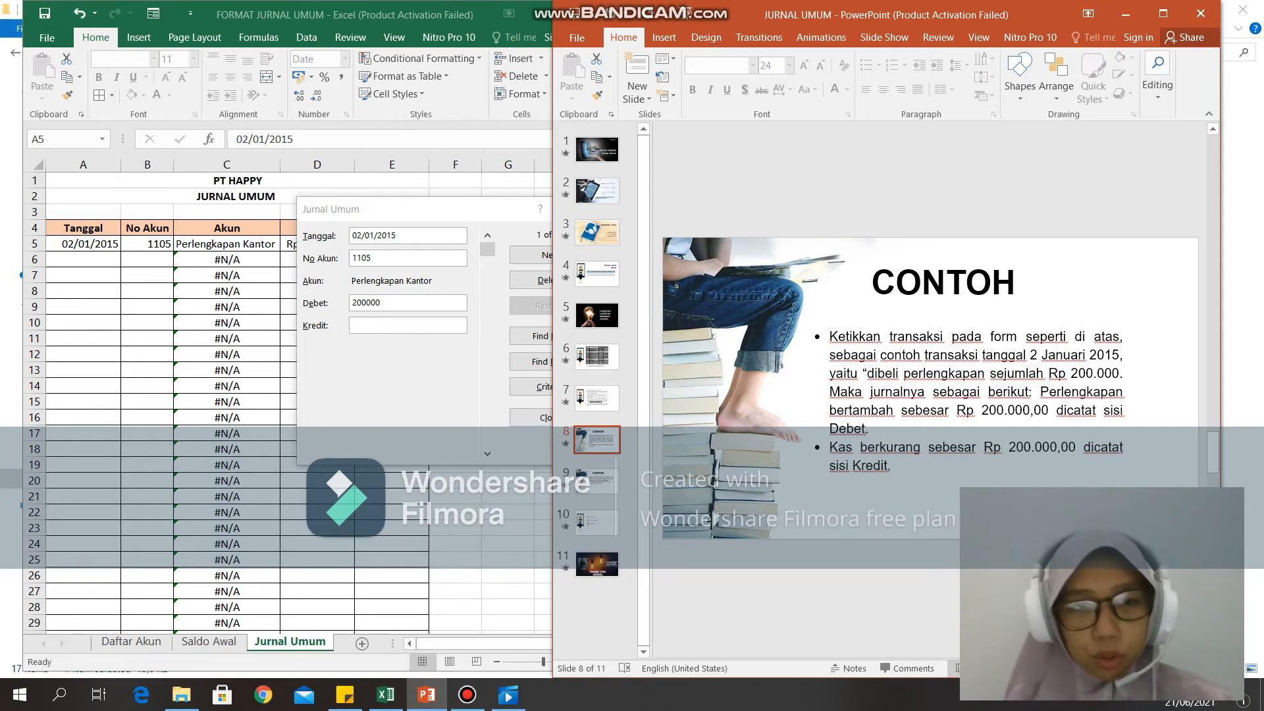
left_click(421, 413)
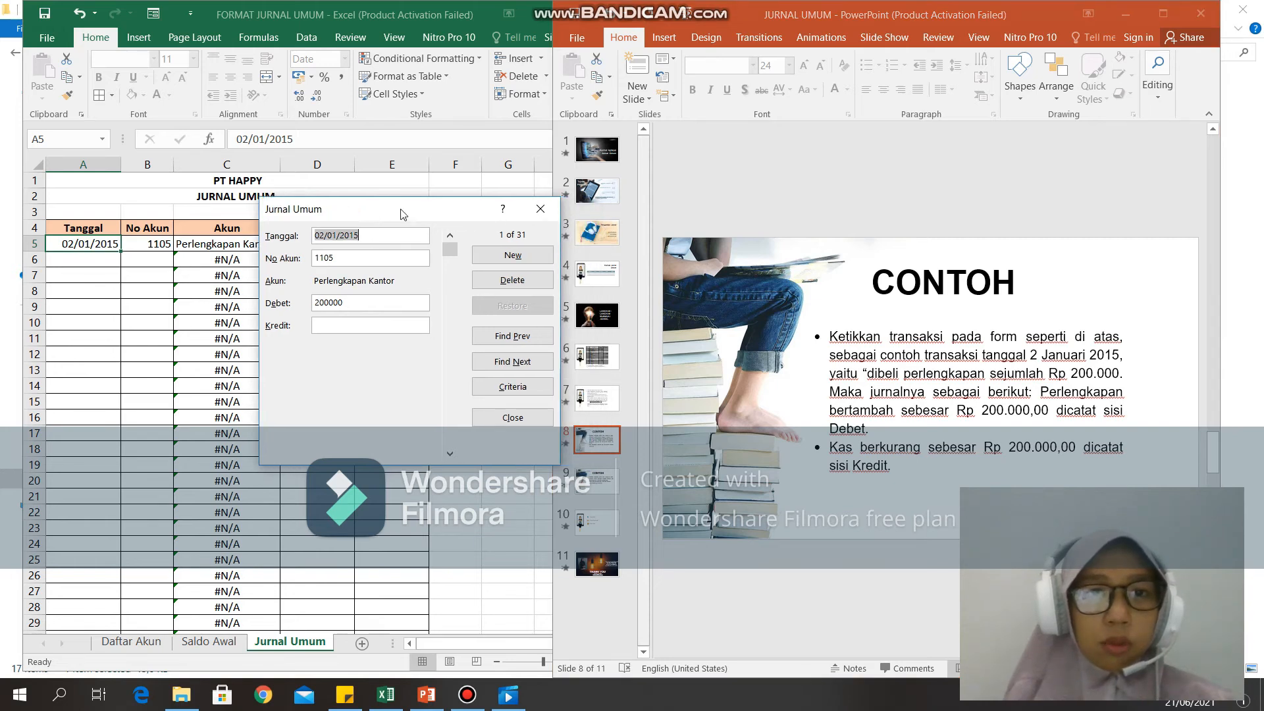
left_click(538, 207)
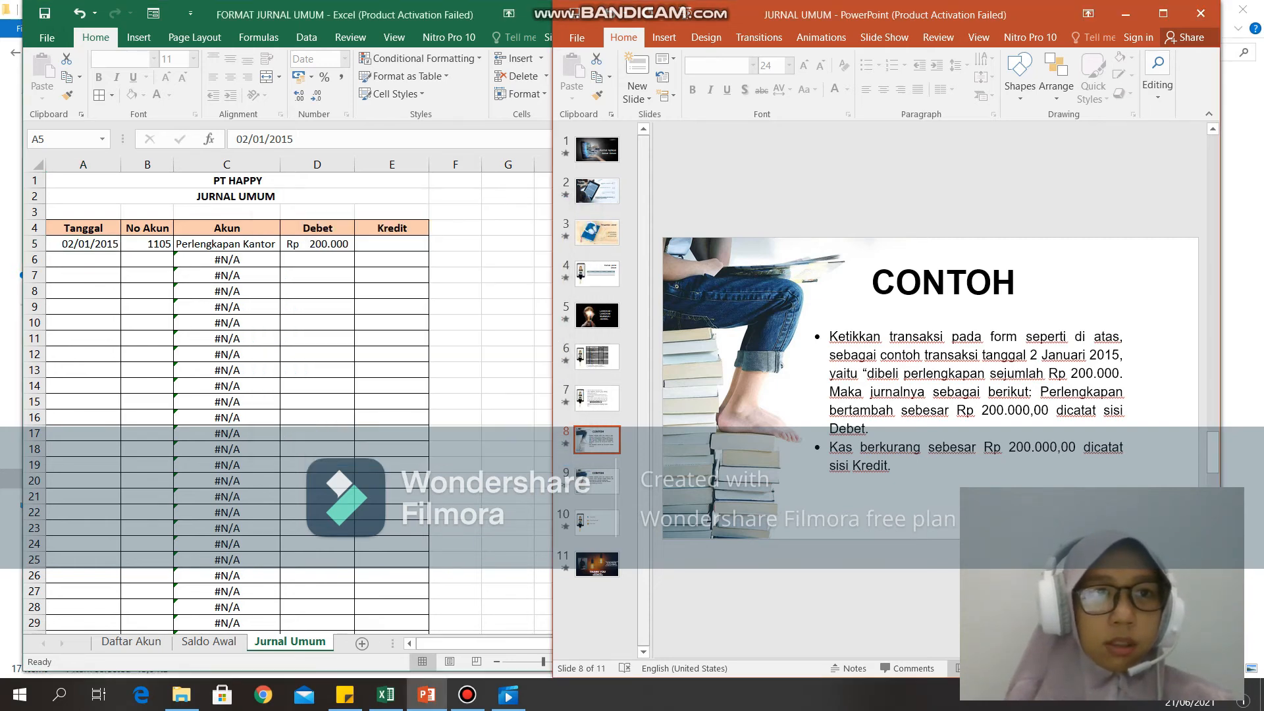
left_click(83, 243)
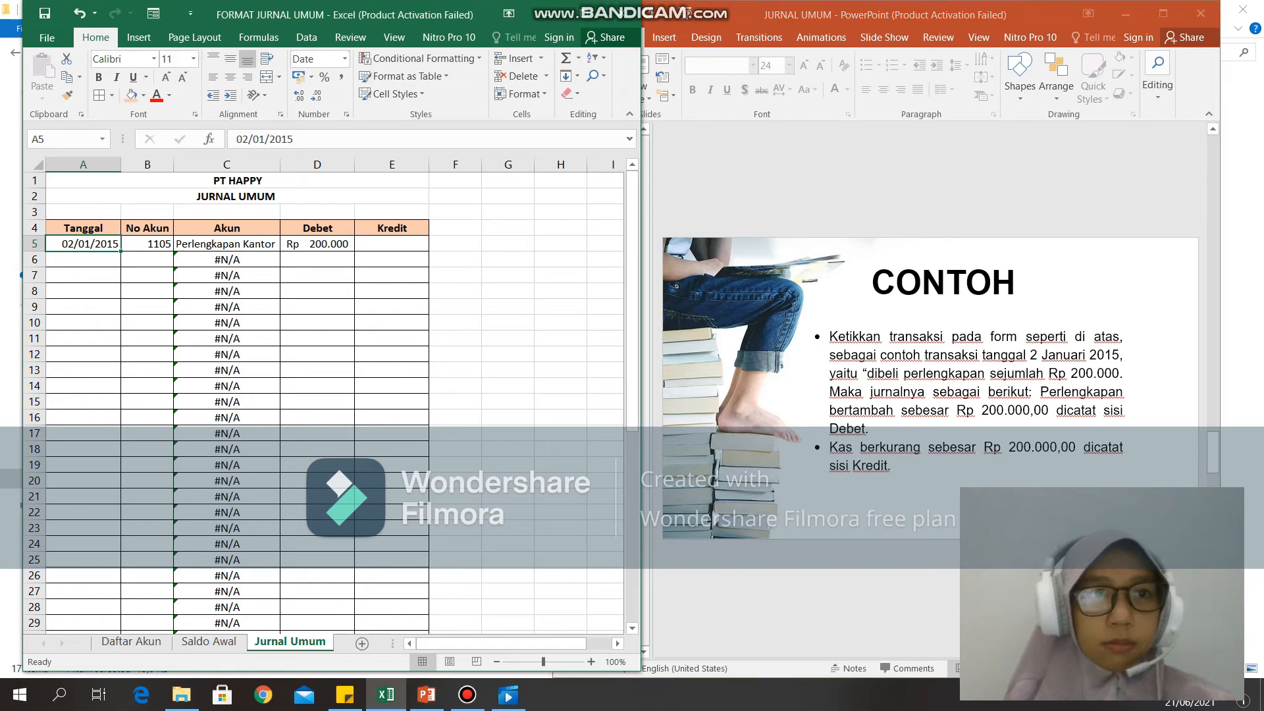
left_click(152, 13)
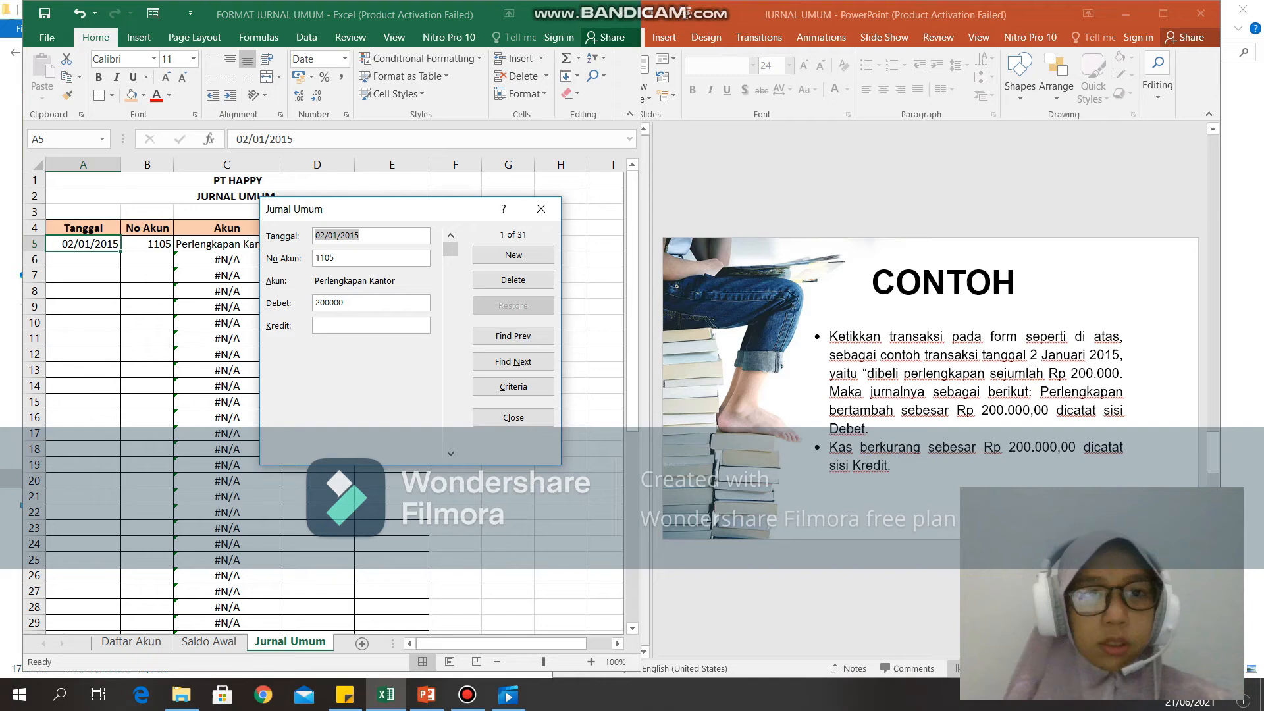
left_click(360, 236)
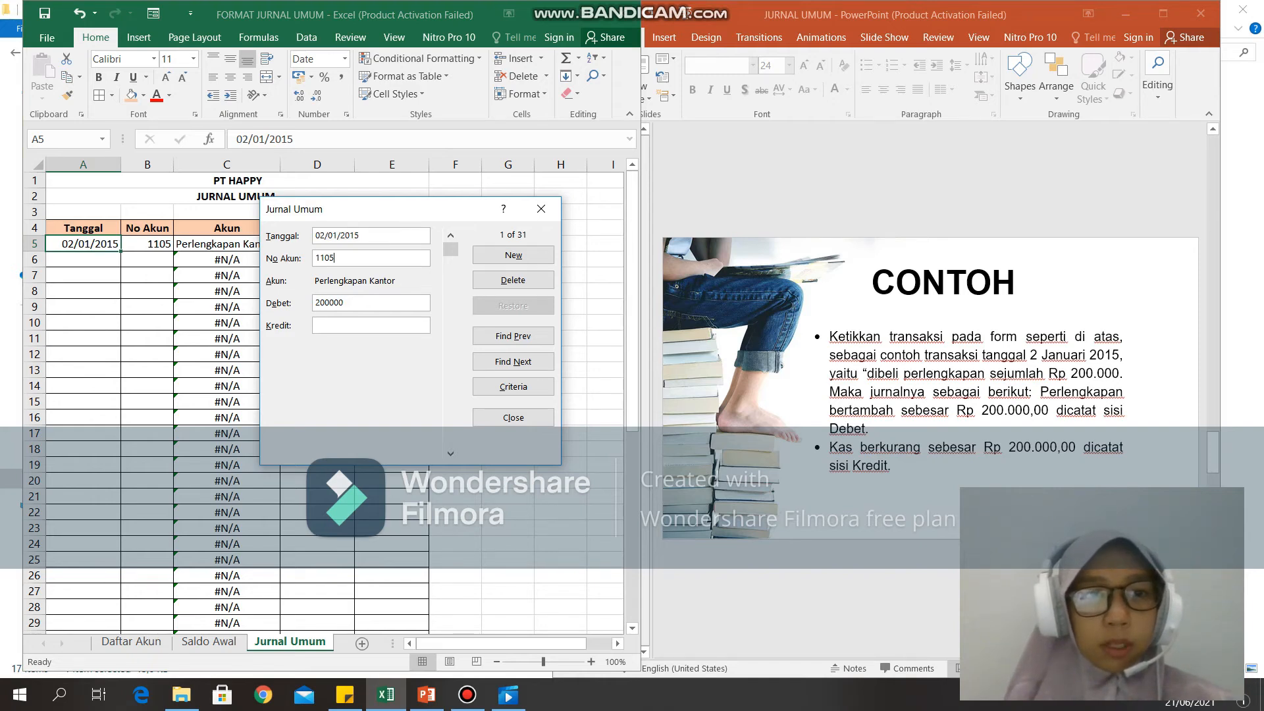
left_click(349, 258)
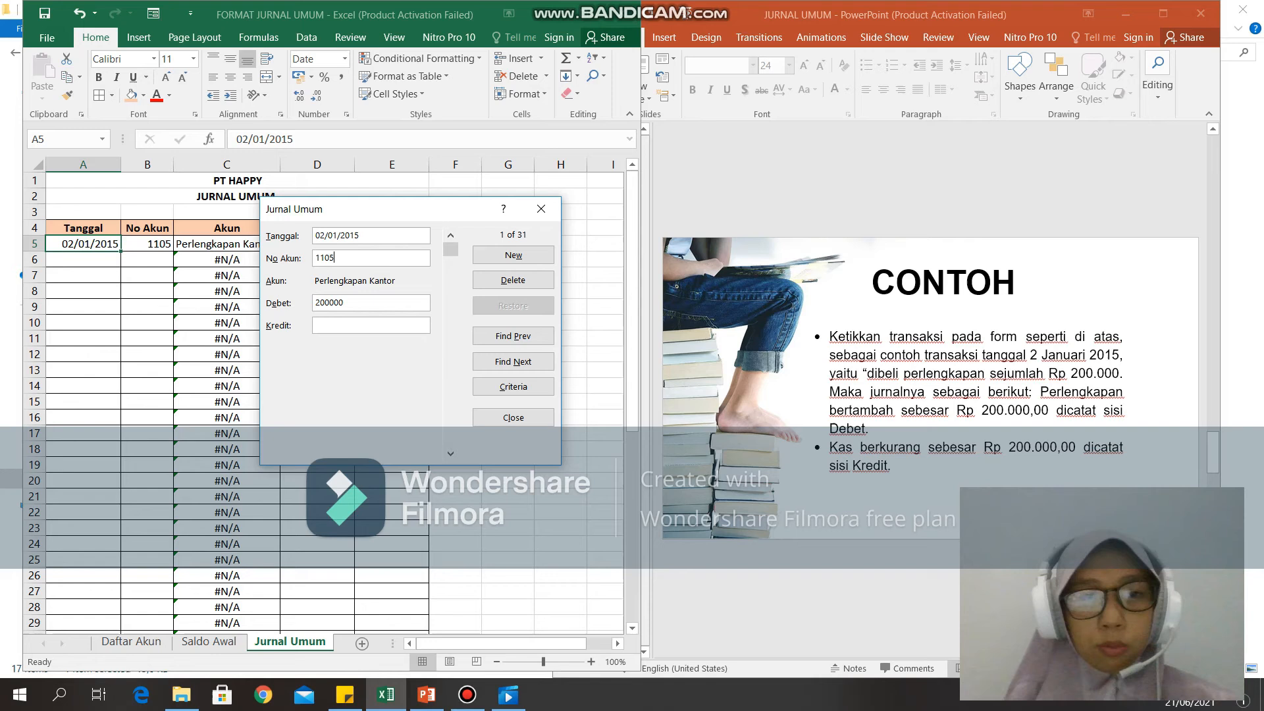
Add the second journal record dated 02-01-2015 with No Akun 1101 and a Kredit of 200000, and move the form below the filled rows.
key("Return")
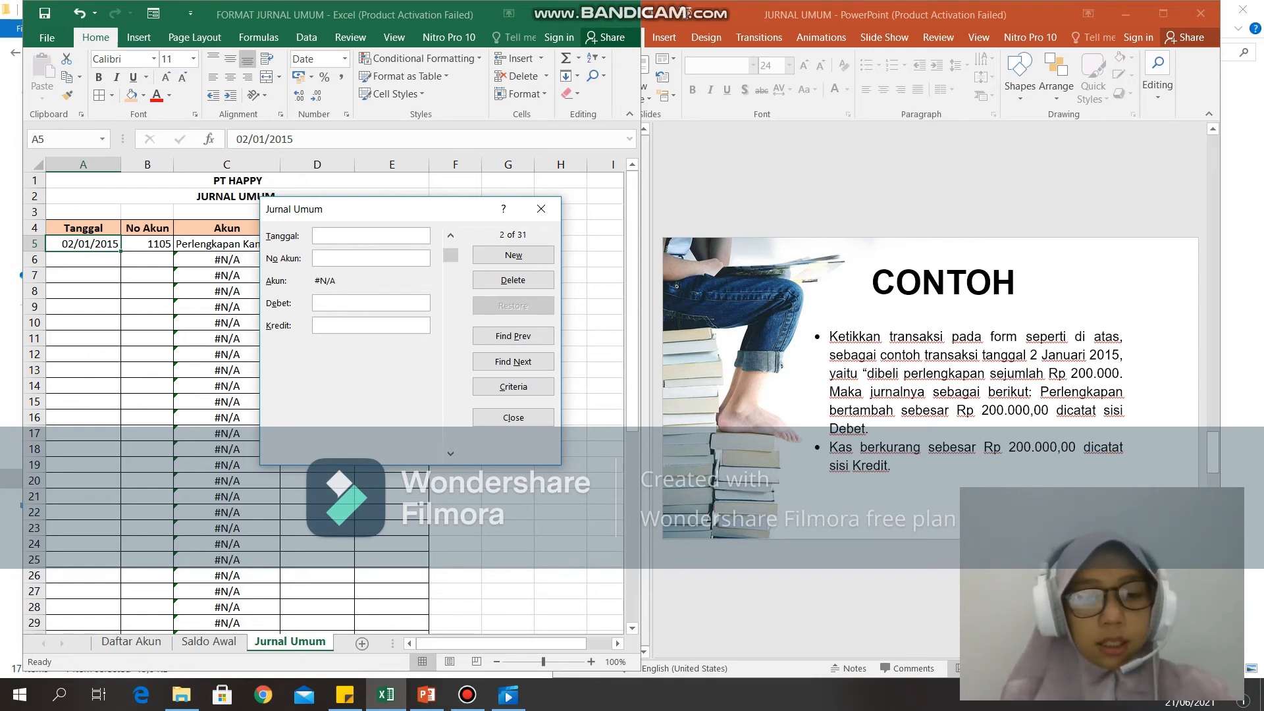
type("02-01-2015")
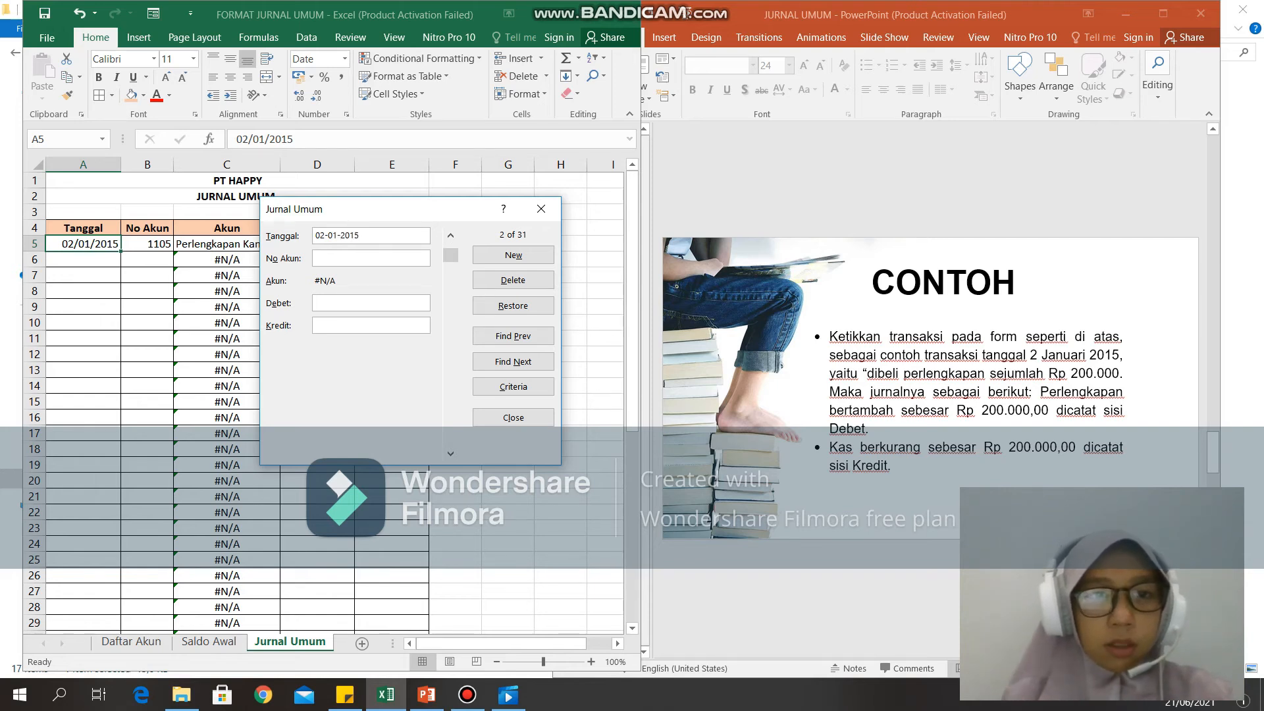
type("1101")
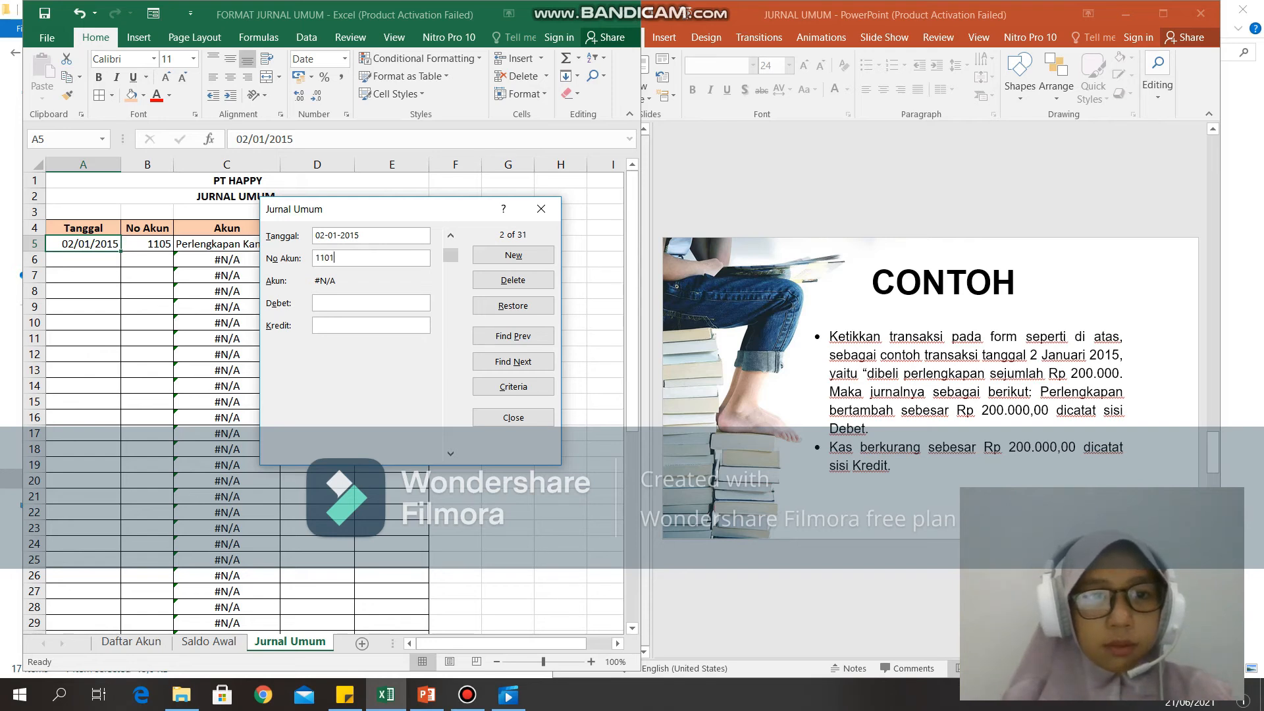
type("200000")
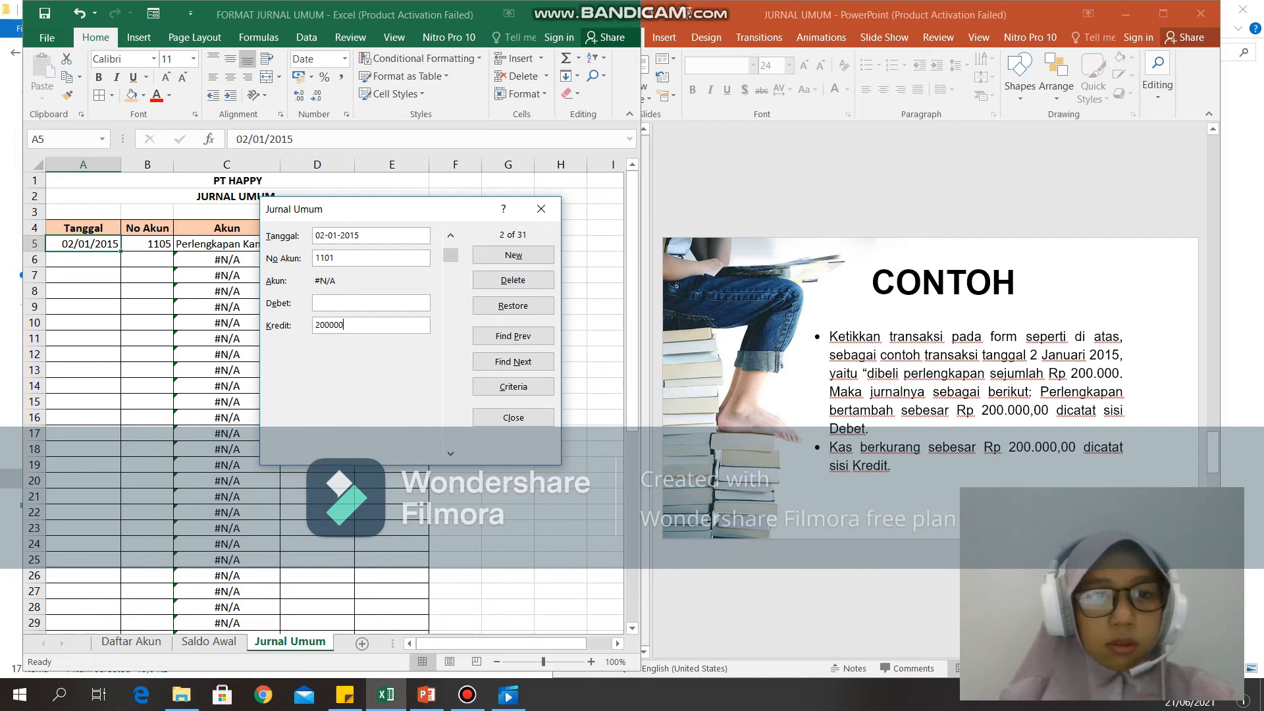
key("Return")
left_click_drag(405, 218, 393, 305)
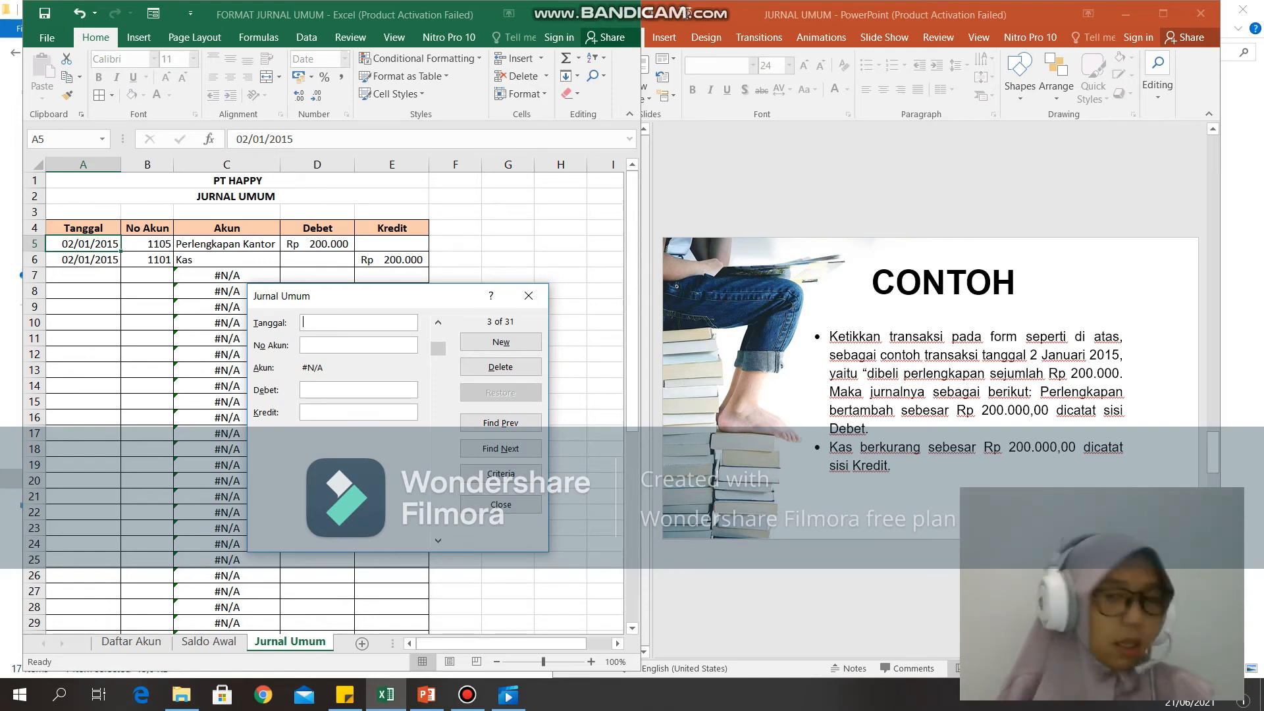
Check the next example transaction on slide 9 in PowerPoint and return to the Excel data form.
key("alt+Tab")
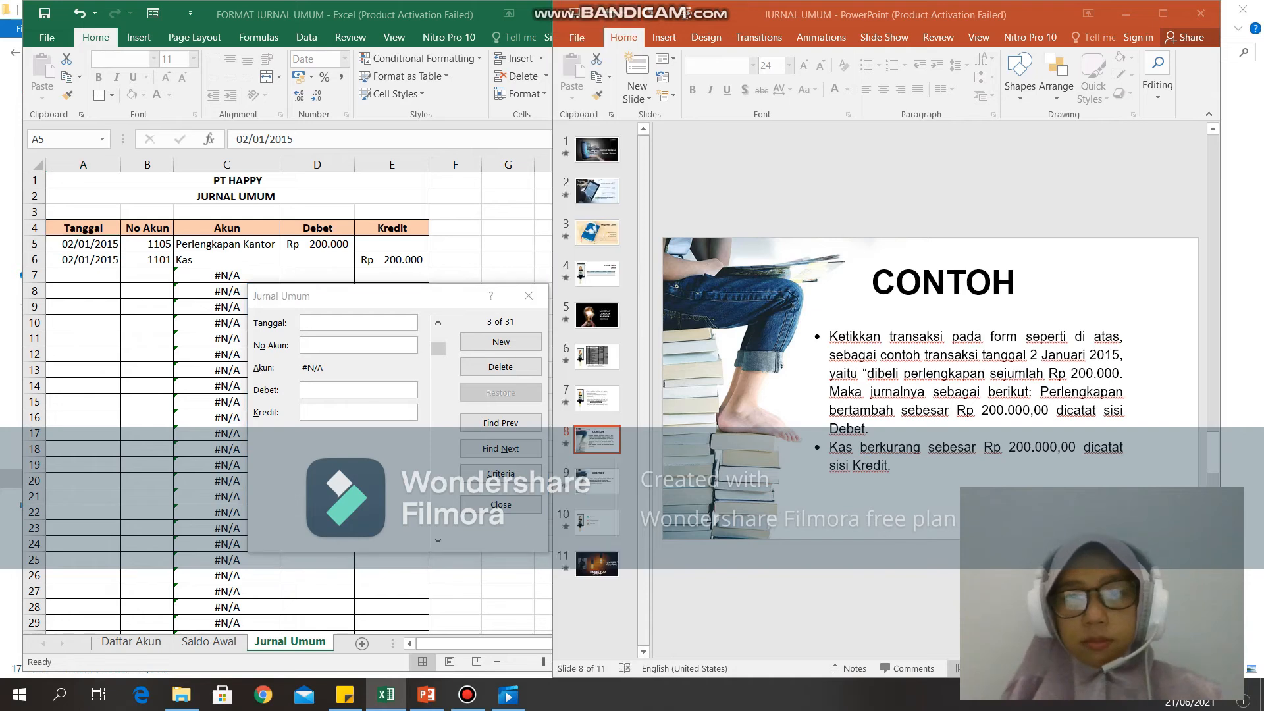
key("Down")
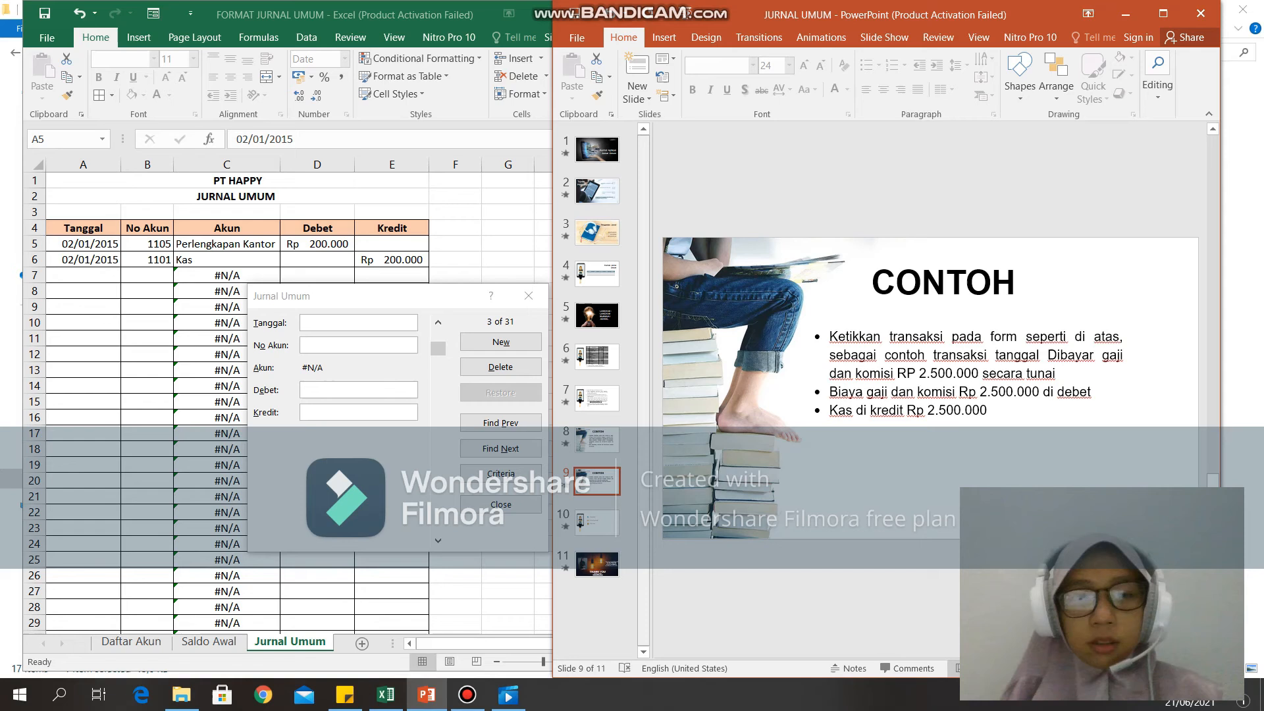
key("alt+Tab")
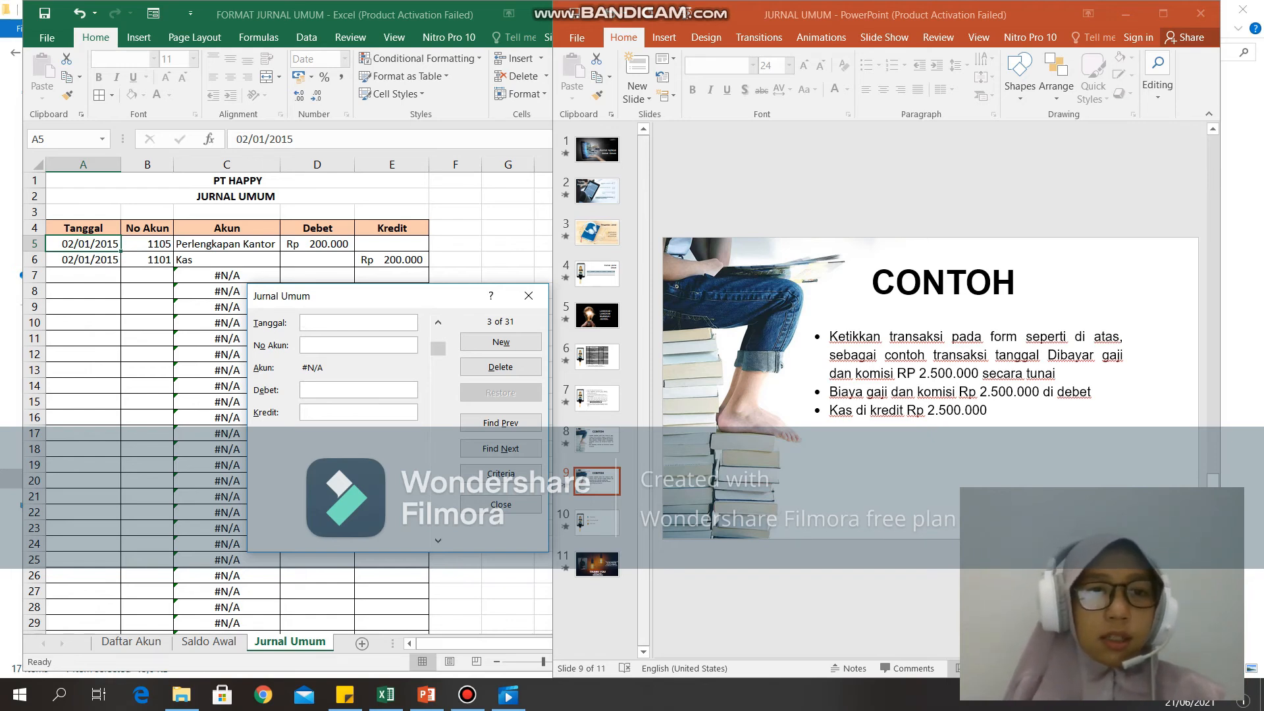
Add the third journal record with the date 03/01/2015 and No Akun 5101.
type("3")
key("BackSpace")
type("03/01/")
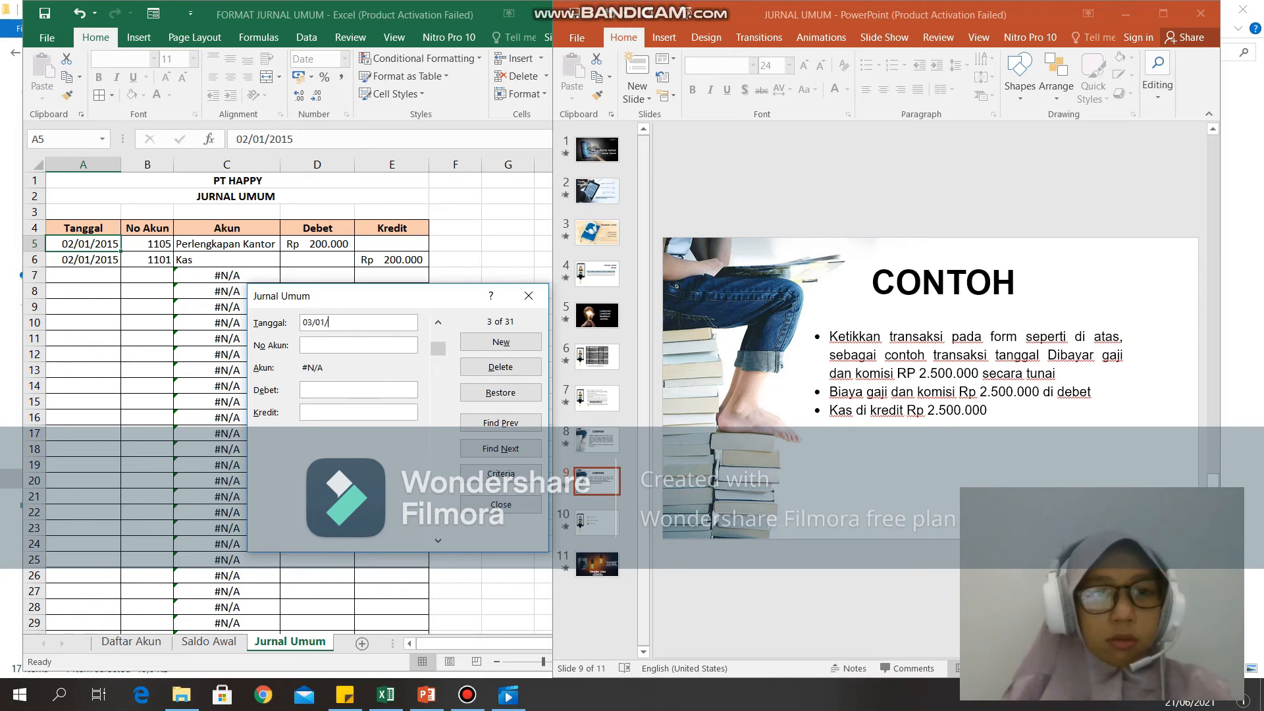
type("2015")
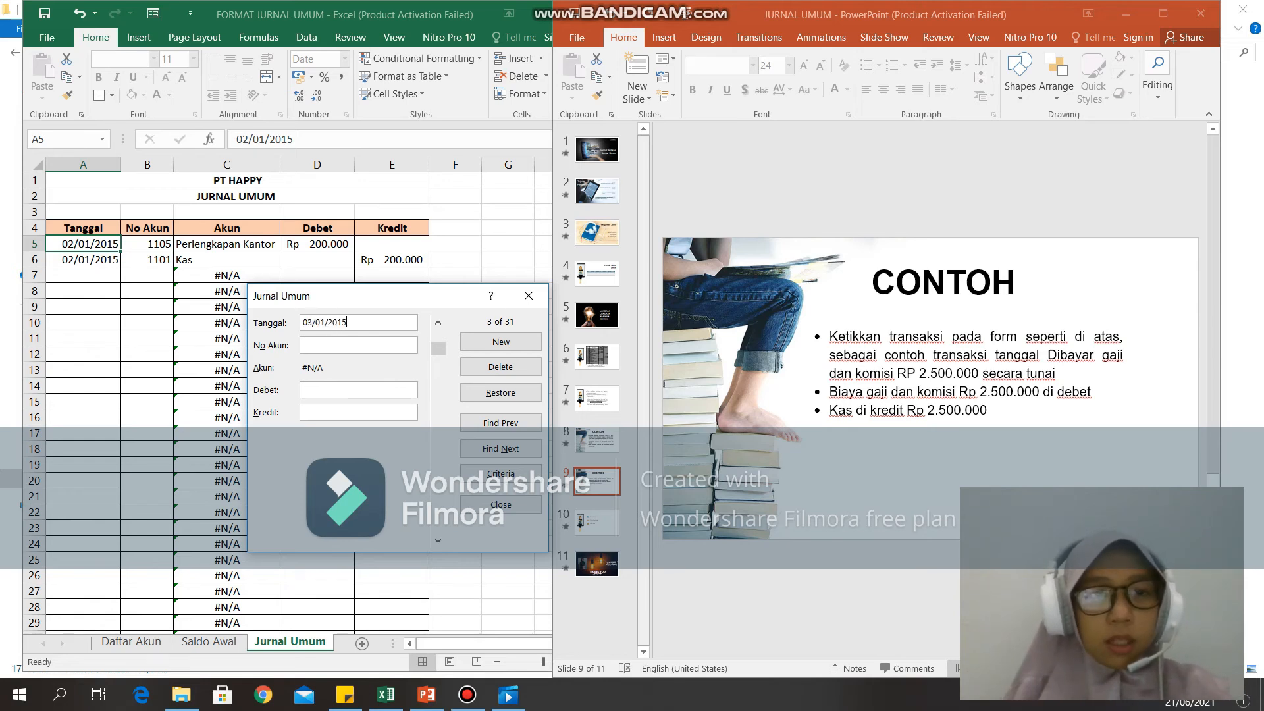
type("5101")
key("Return")
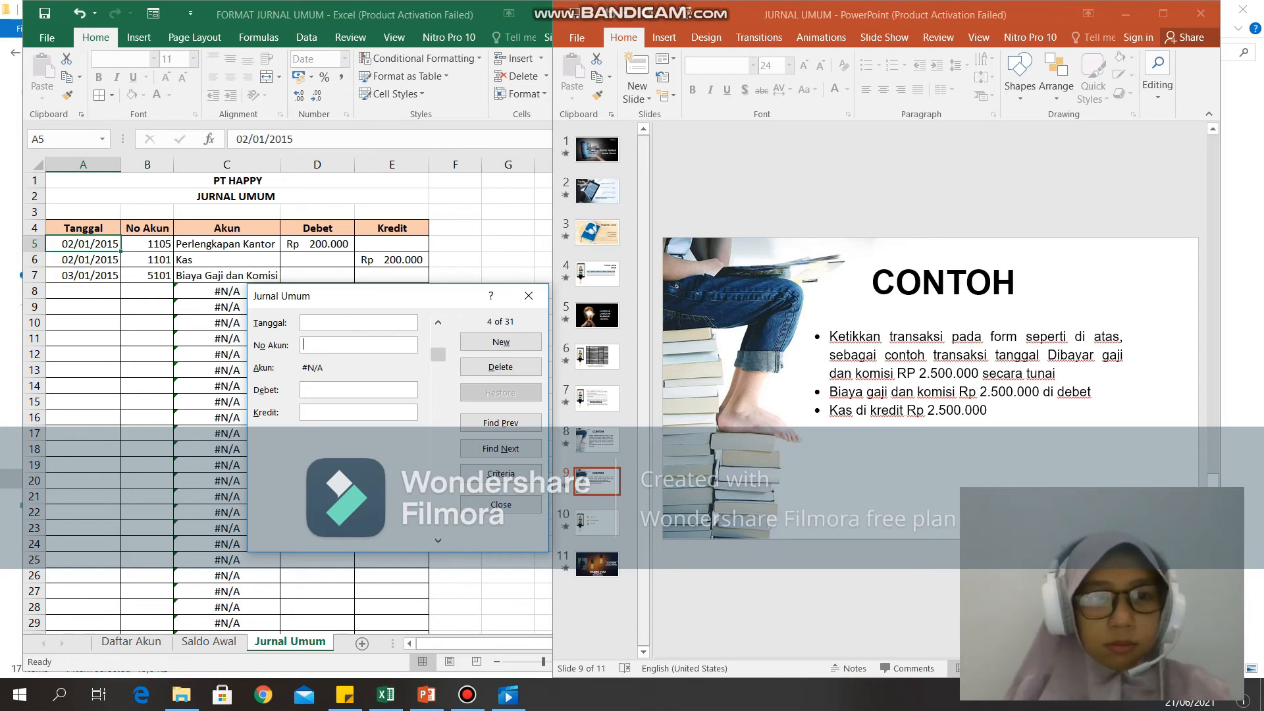
Go back to the third record in the form and set its Debet to 2500000.
key("Up")
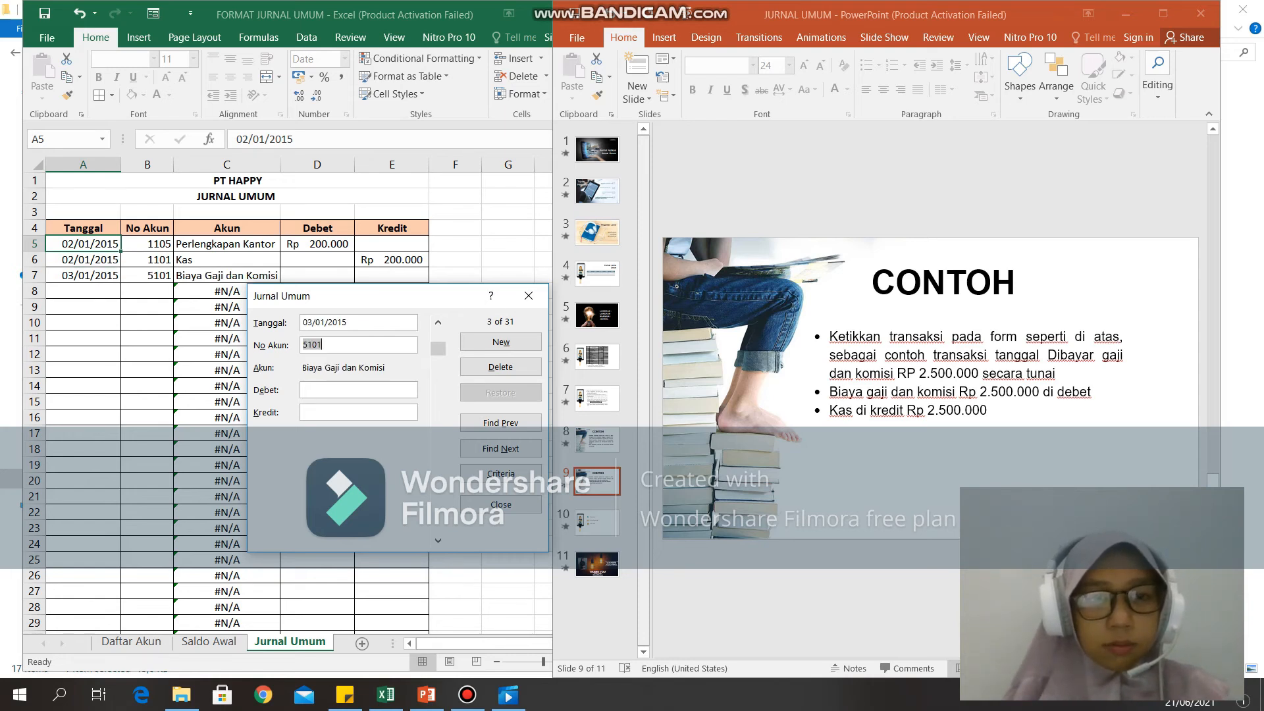
key("Tab")
type("25")
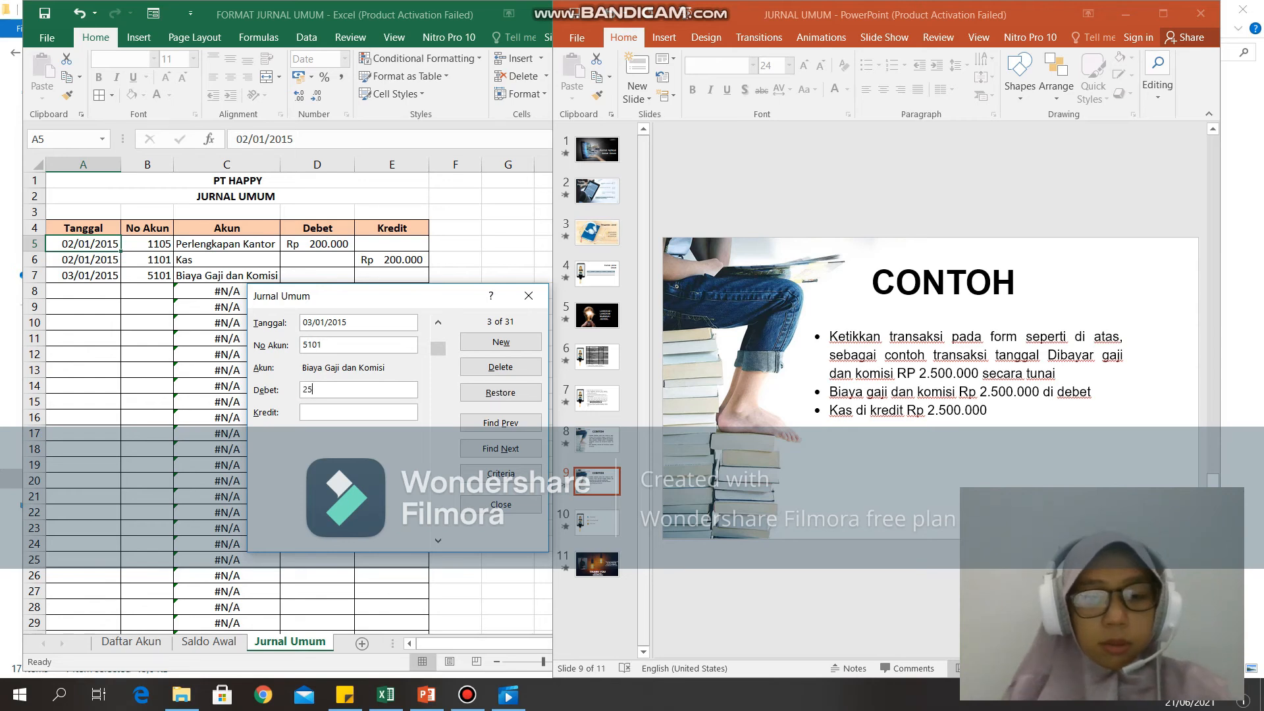
type("00000")
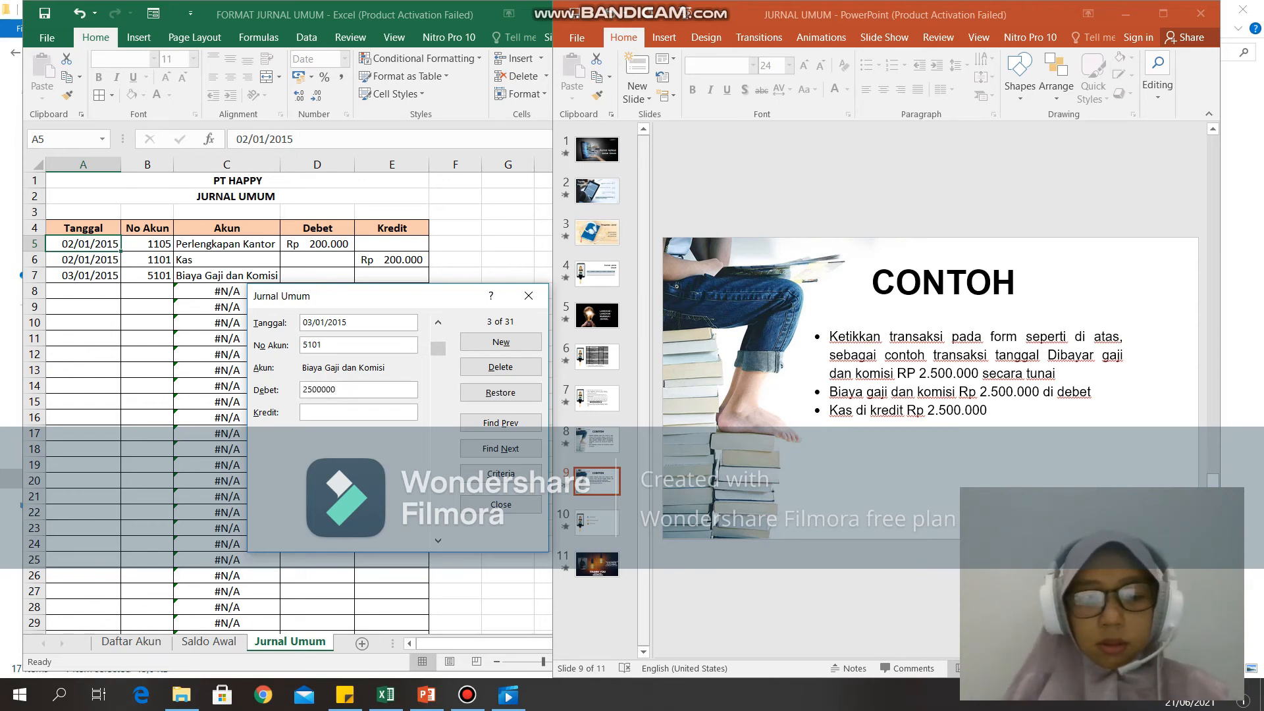
key("Return")
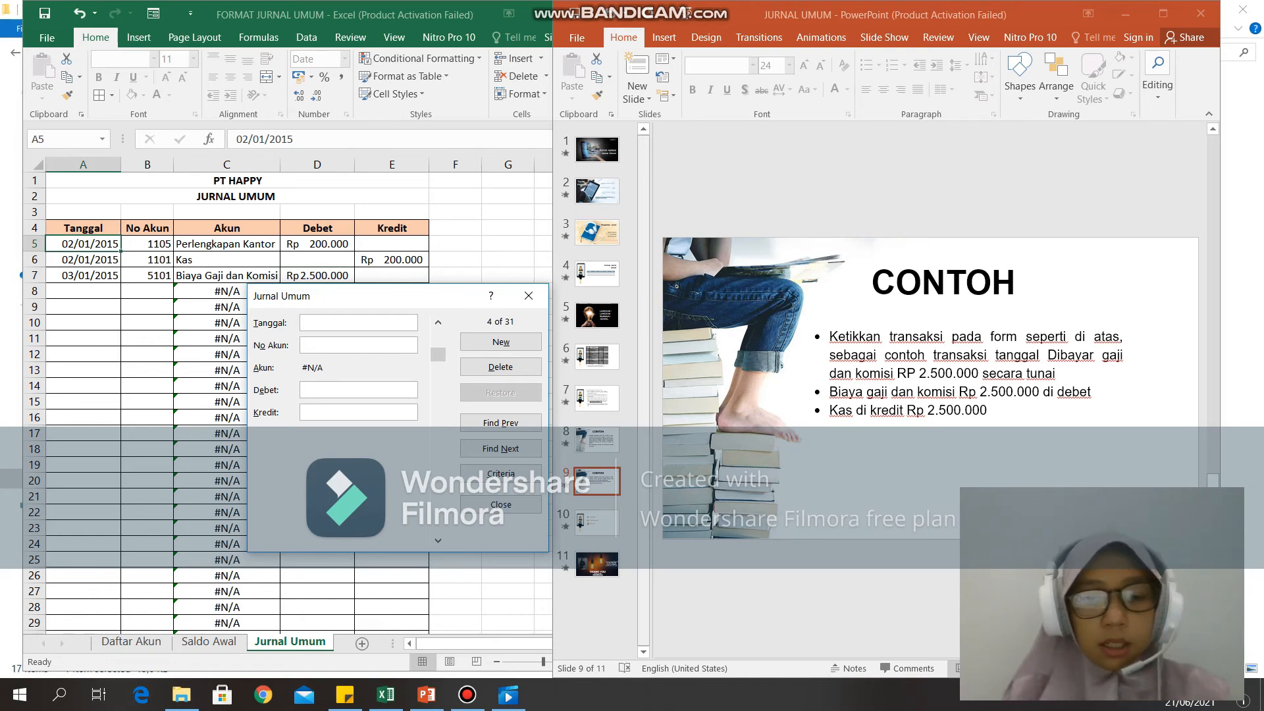
Add the fourth journal record dated 03-01-2015 with No Akun 1101 and a Kredit of 2500000, and close the form.
type("03-1-20")
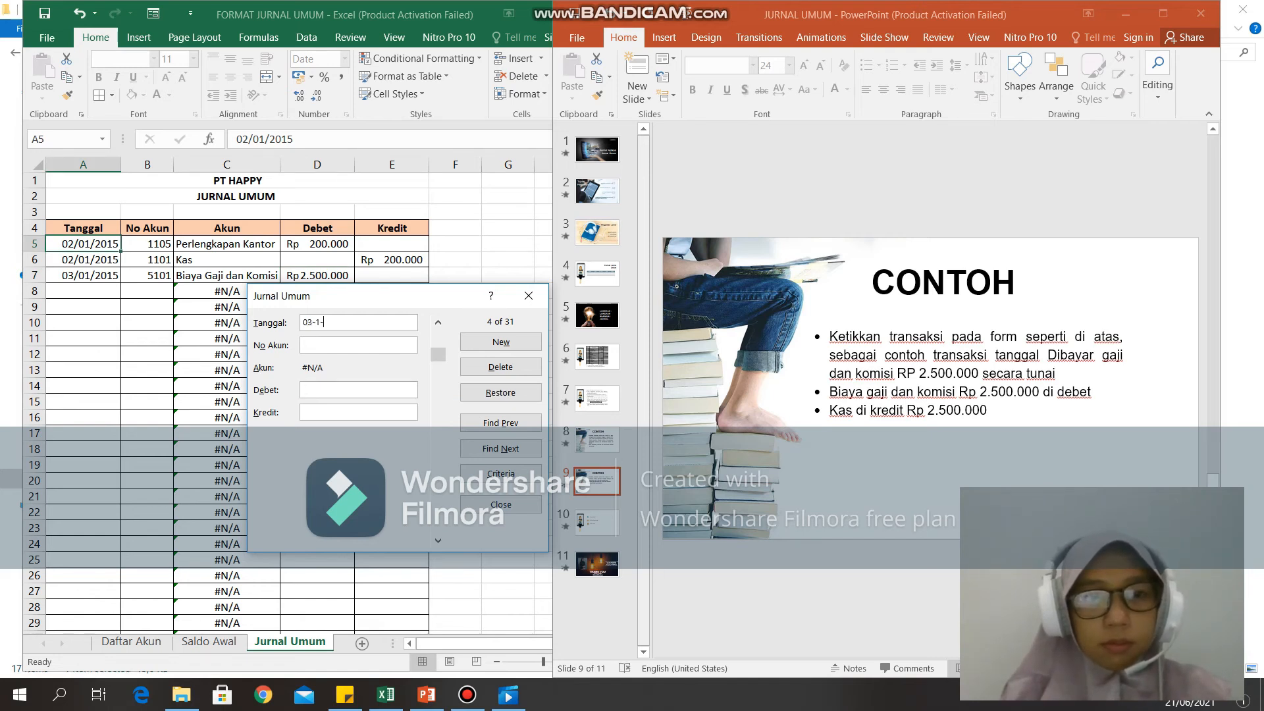
key("BackSpace")
key("BackSpace")
key("BackSpace")
key("BackSpace")
type("-01-2015")
key("Tab")
type("1101")
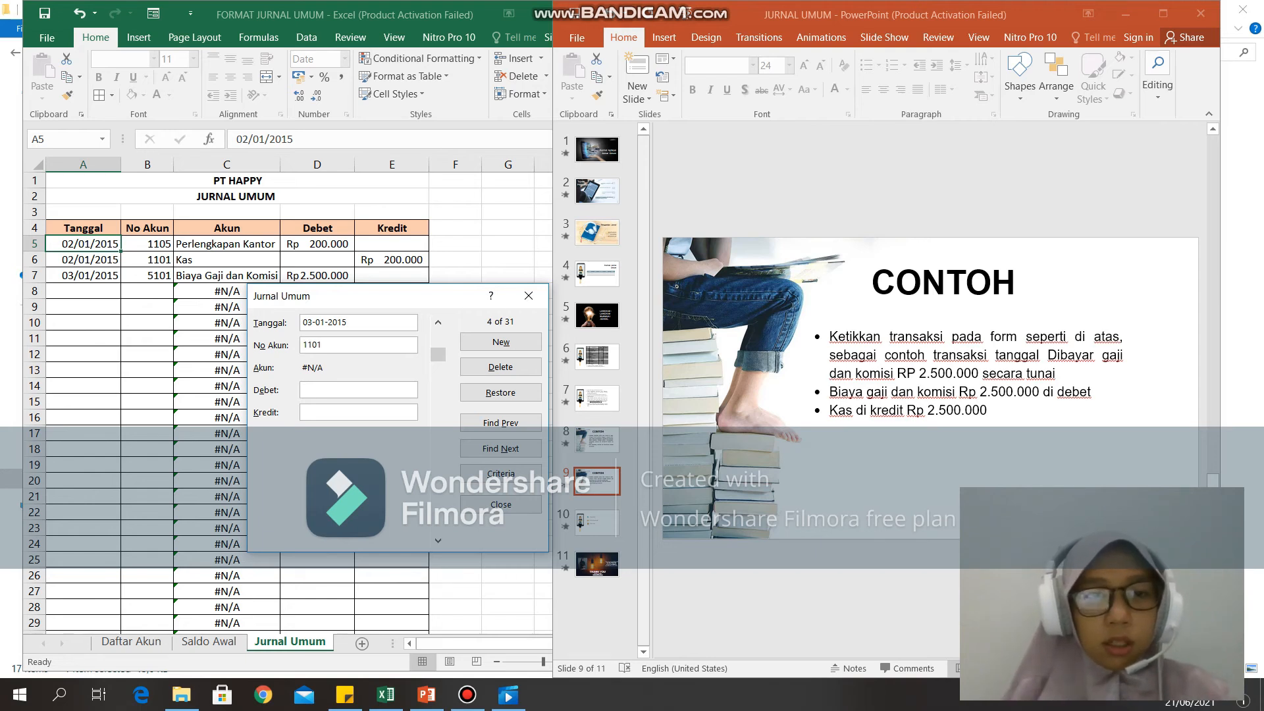
type("2500000")
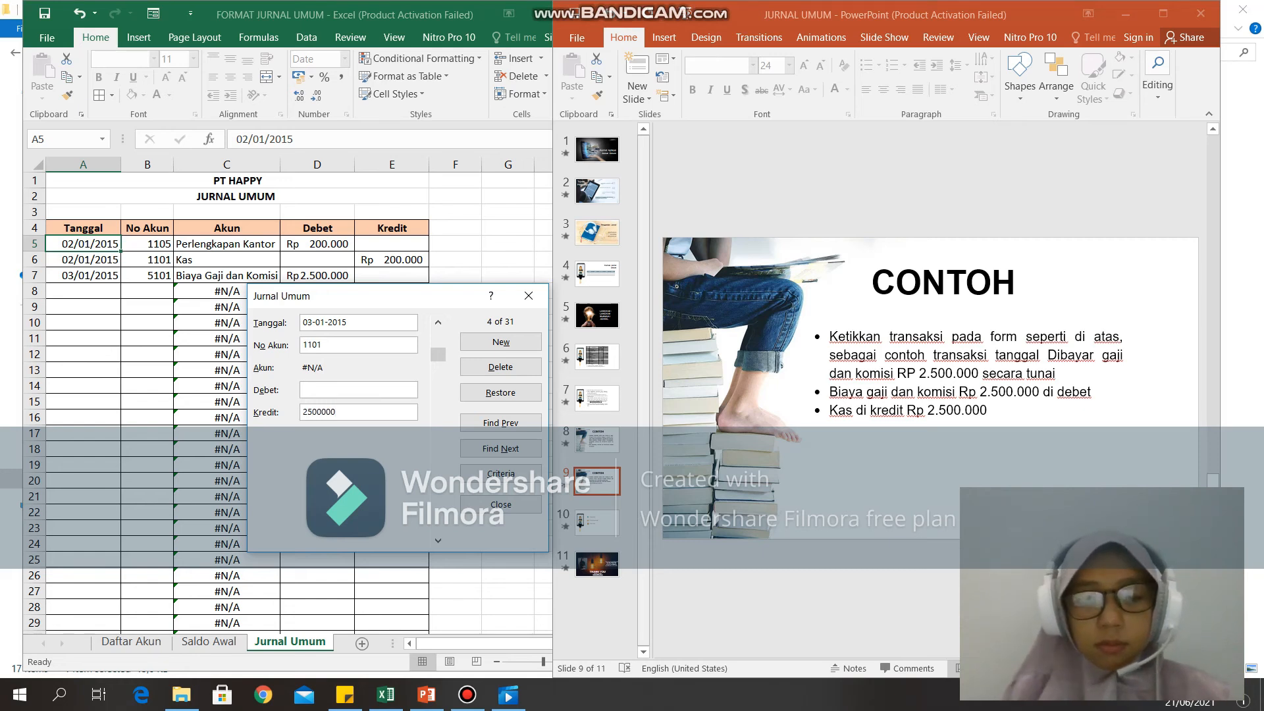
key("Return")
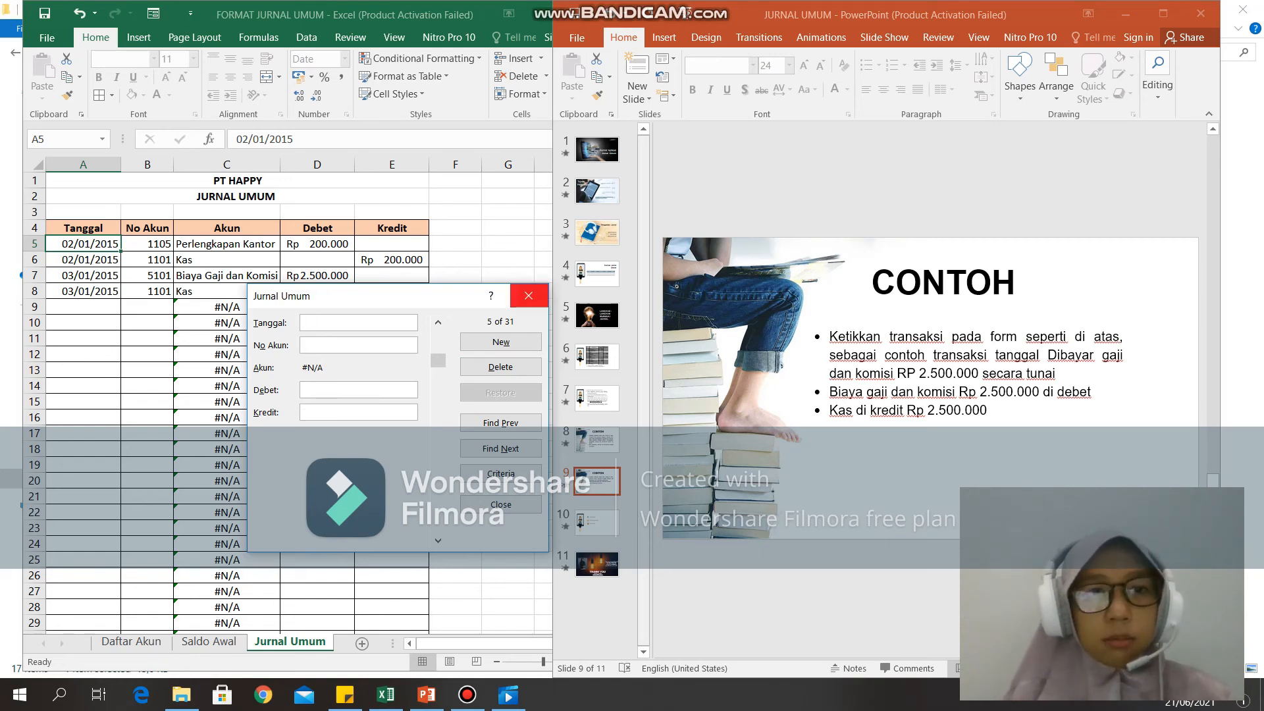
left_click(529, 296)
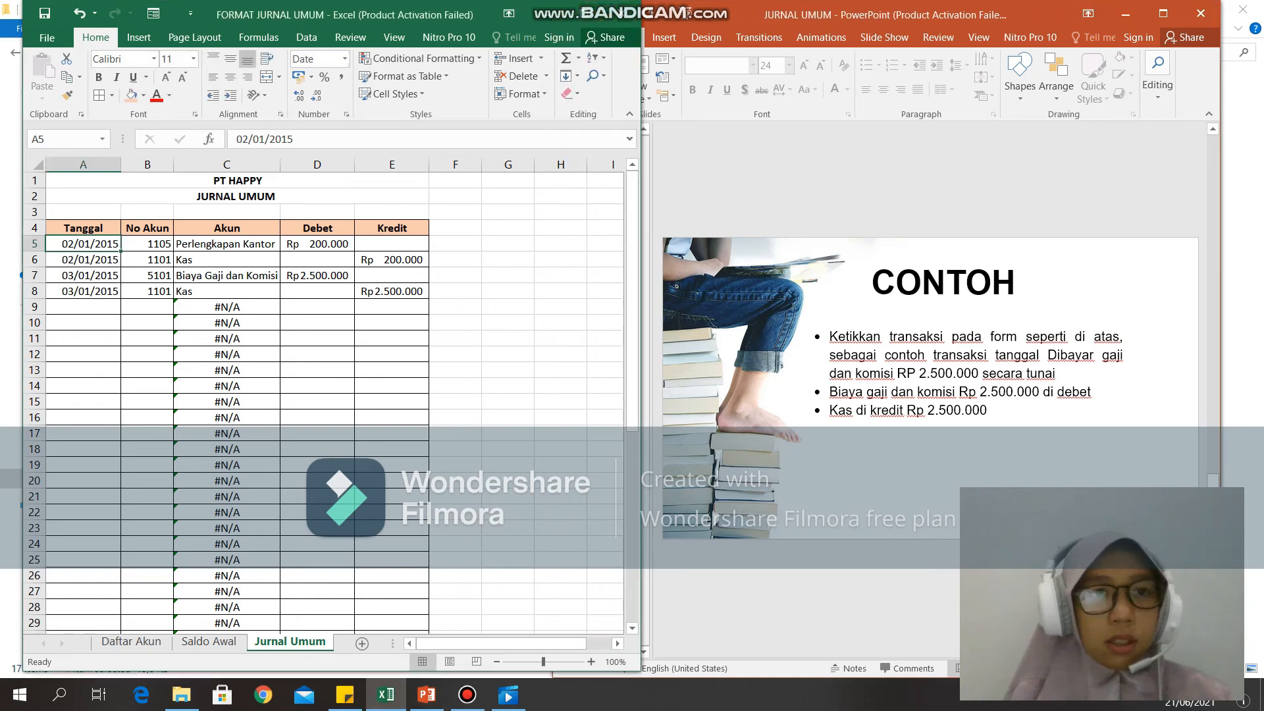
Autofit the width of the Akun column in the journal table to its contents.
double_click(281, 164)
left_click(147, 259)
left_click(319, 307)
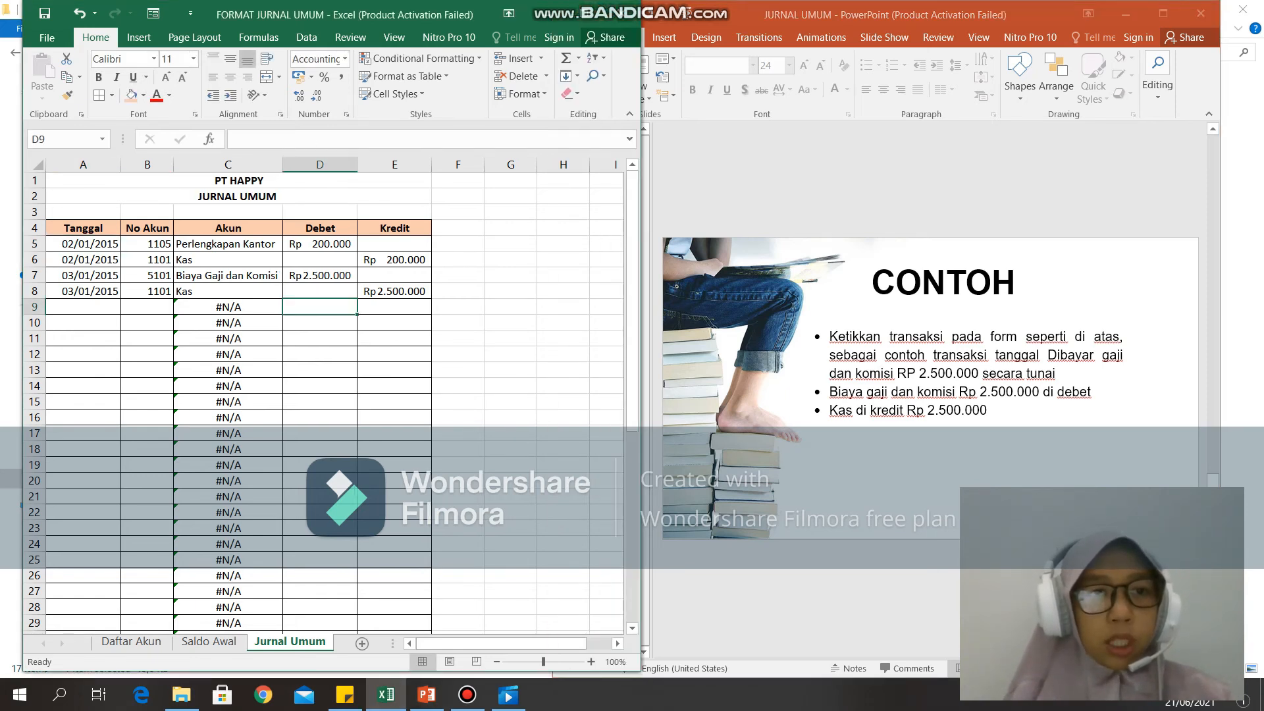
left_click(147, 322)
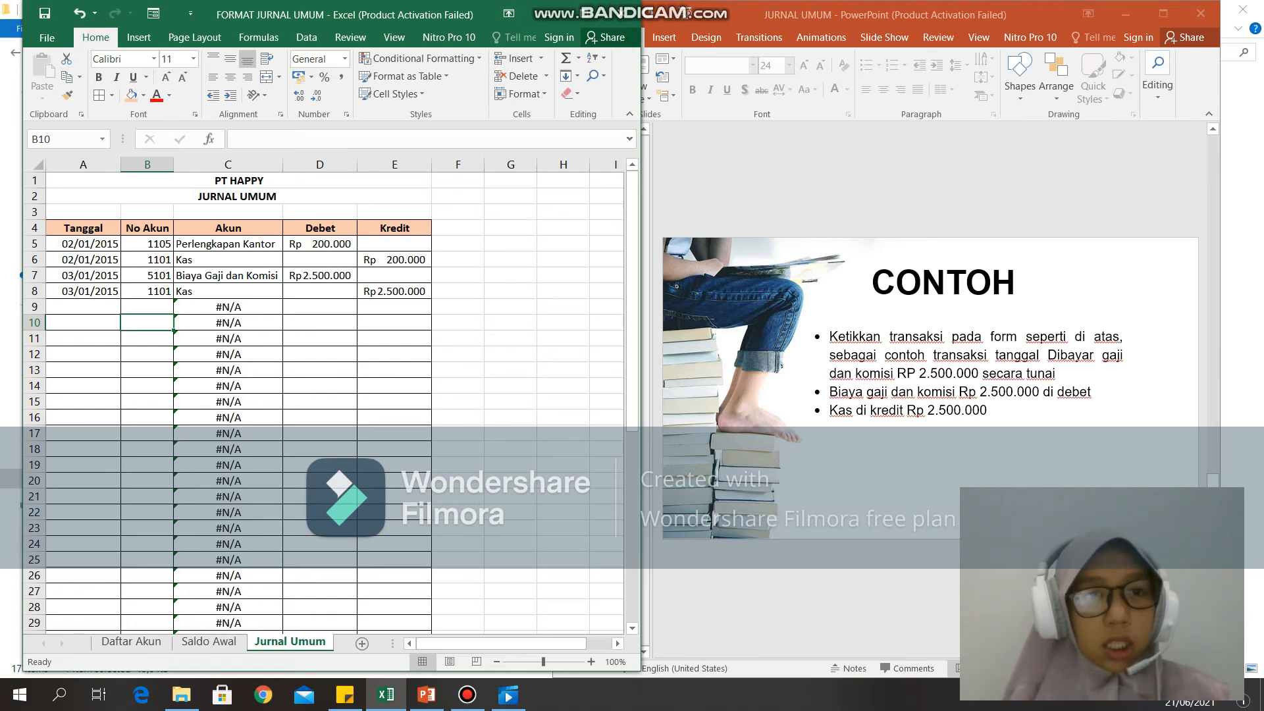
left_click(147, 164)
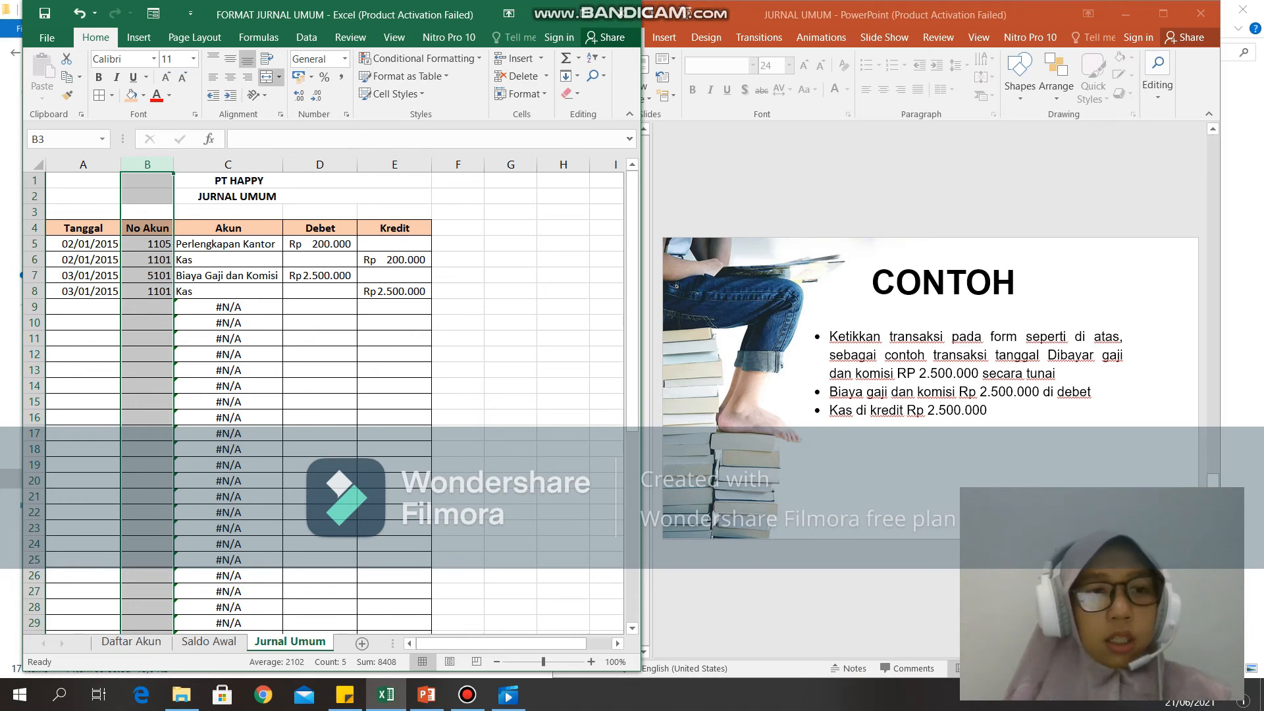
left_click(147, 338)
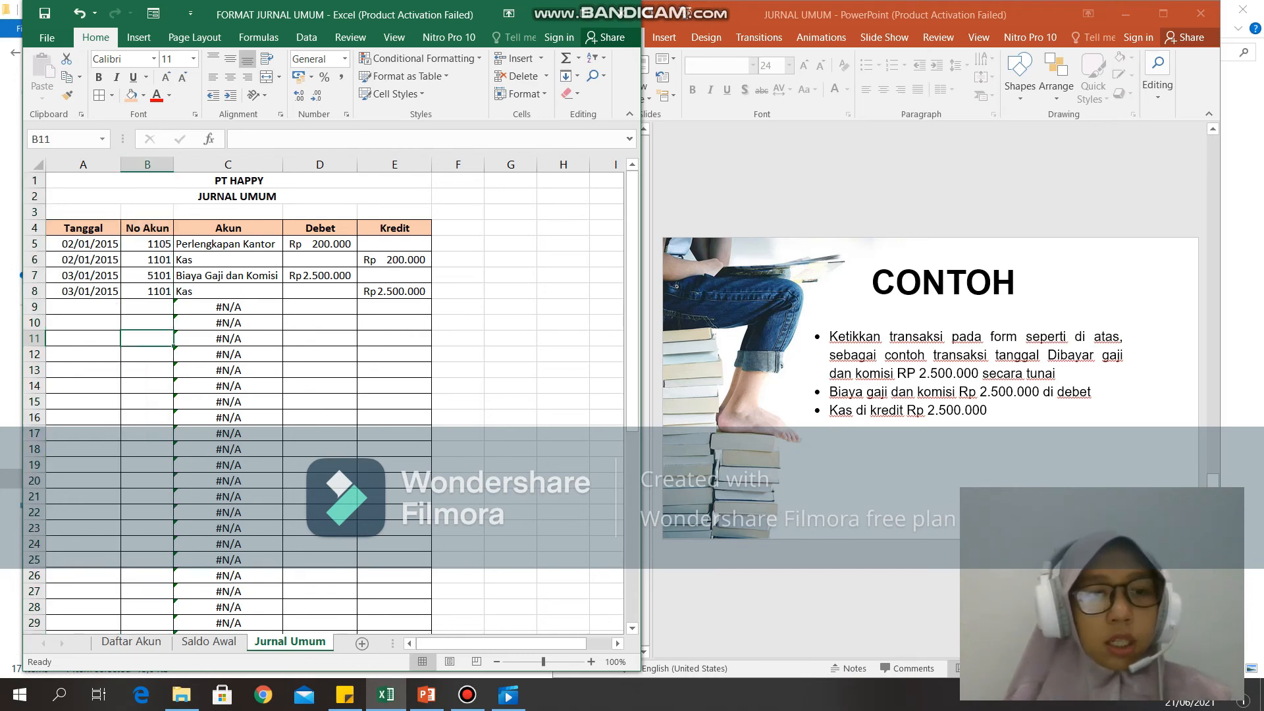
left_click(394, 354)
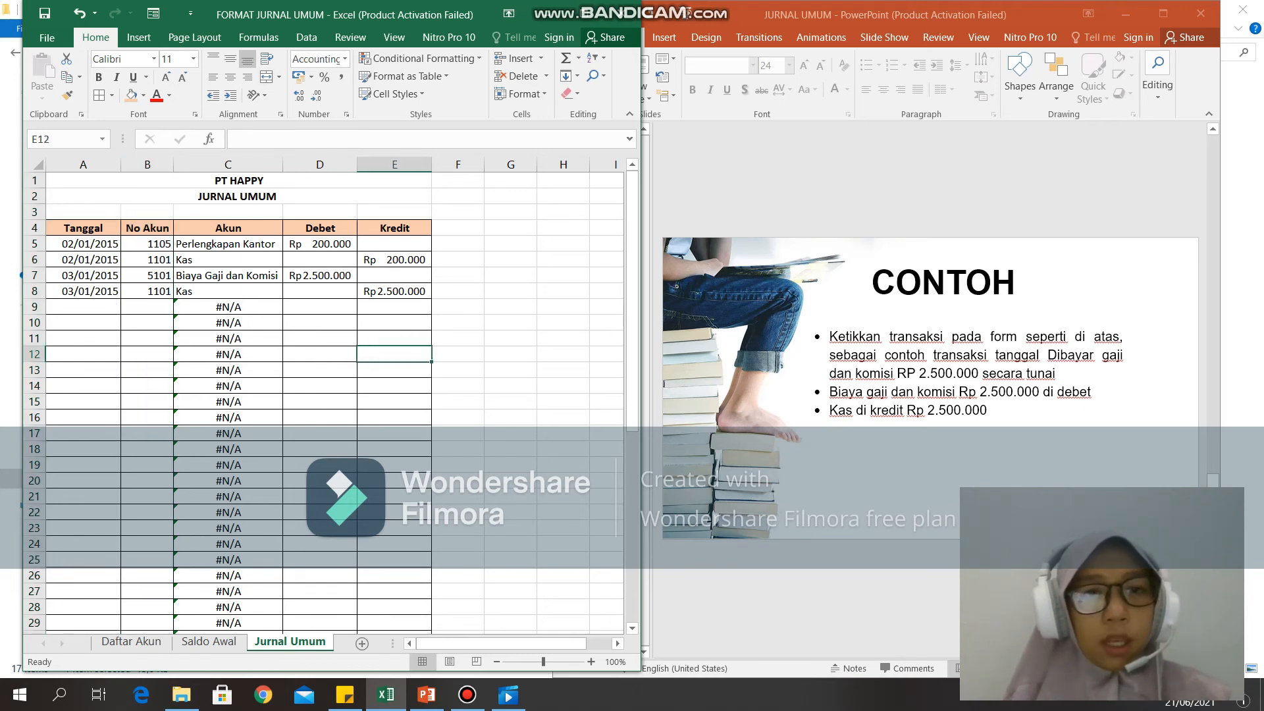
left_click(320, 323)
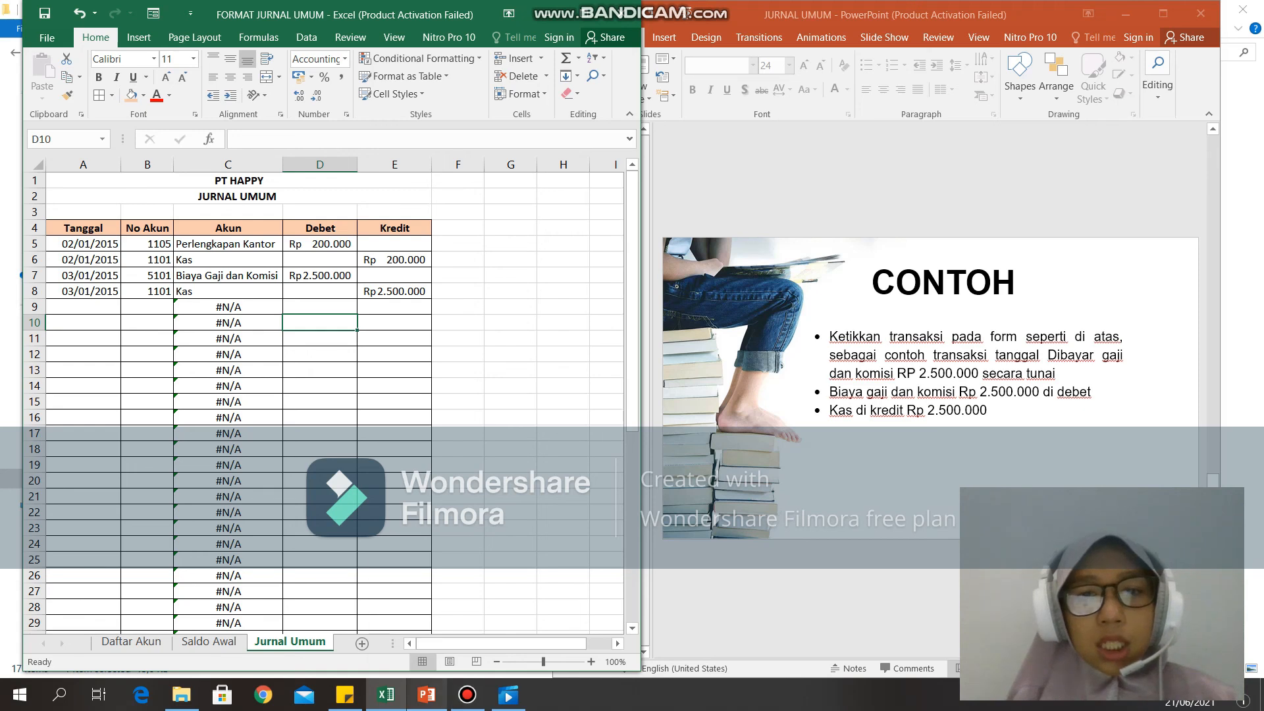
Switch to PowerPoint and start the slide show from slide 11, THANK YOU.
left_click(427, 695)
left_click(597, 565)
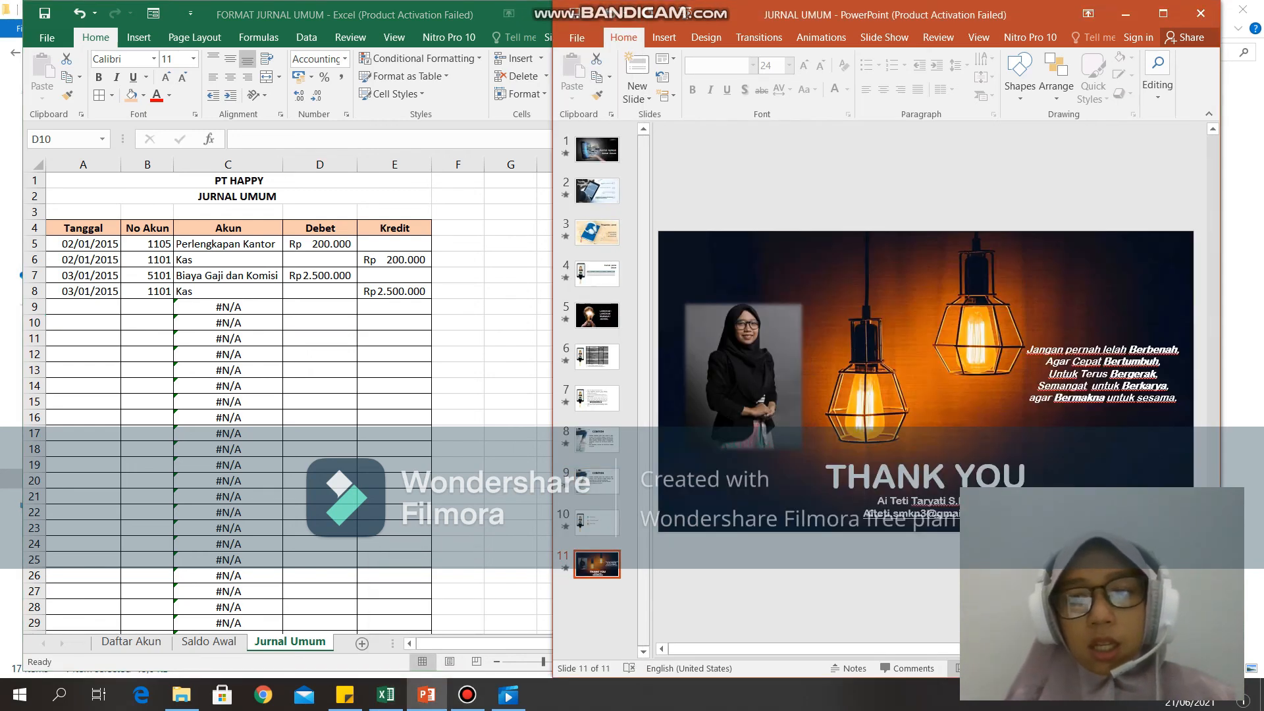
key("shift+F5")
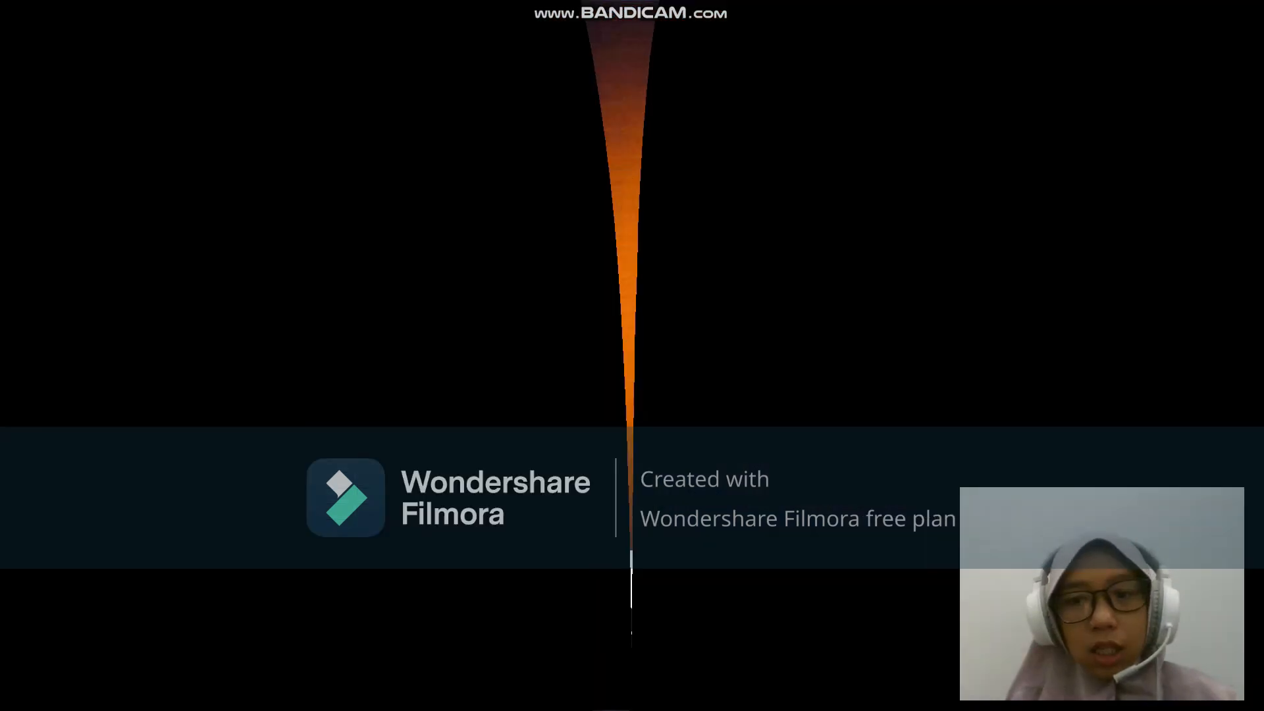